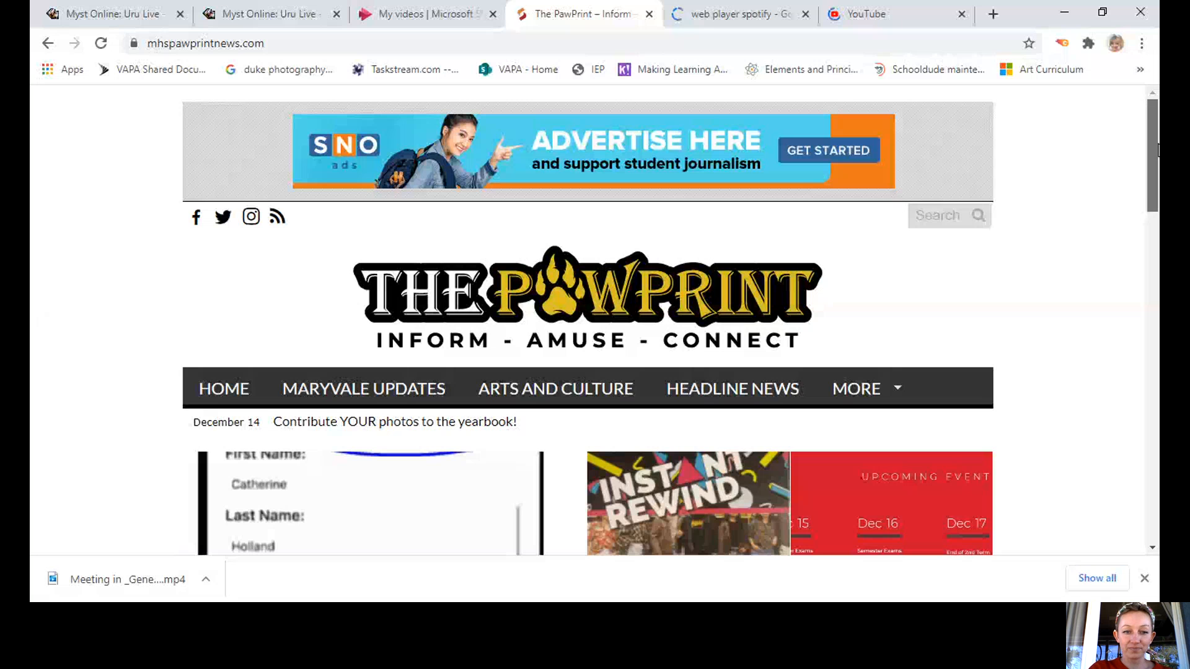
Log in to The PawPrint site from the footer link using the saved username and password.
drag(1157, 150, 1155, 551)
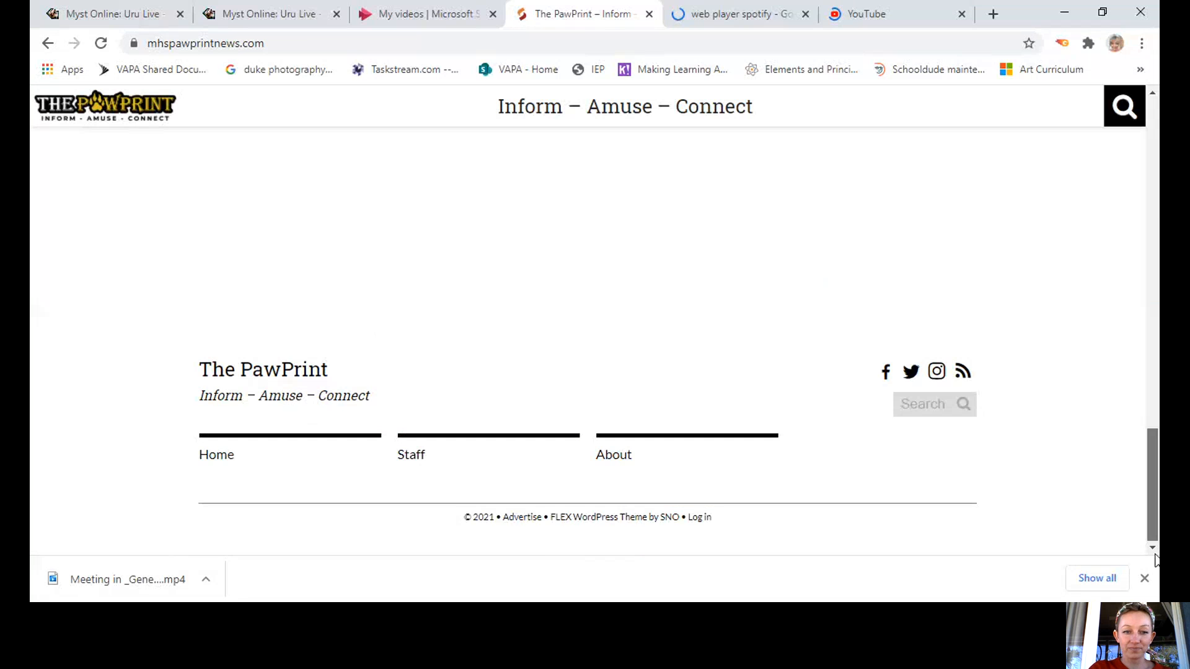
click(697, 522)
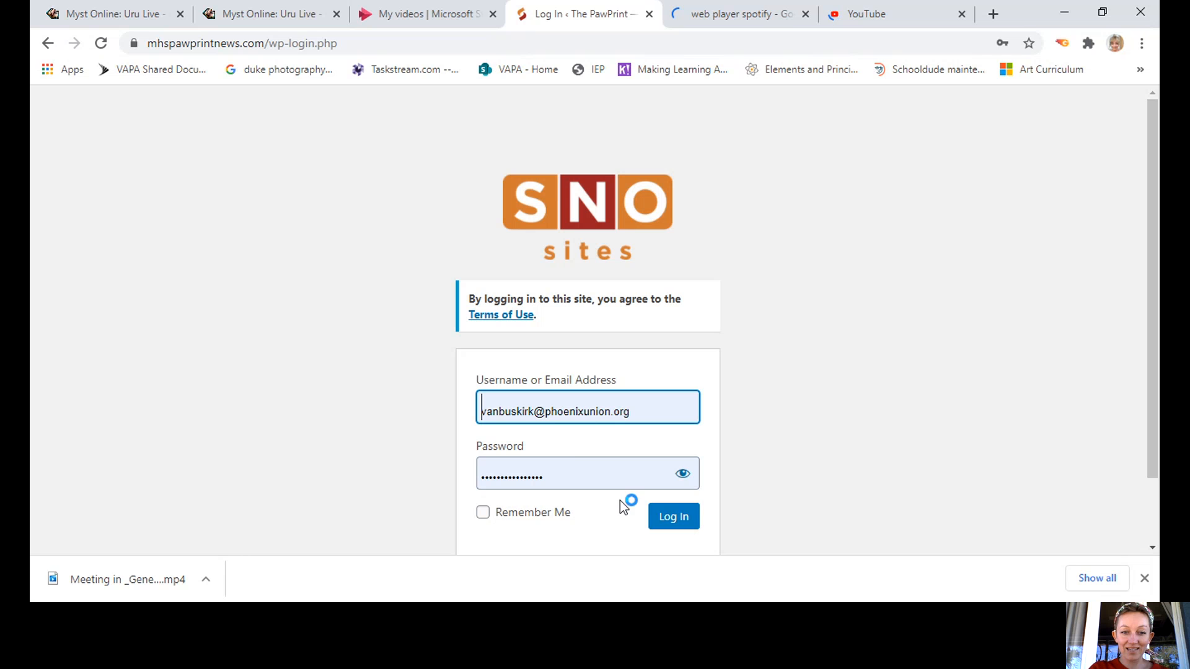
click(683, 523)
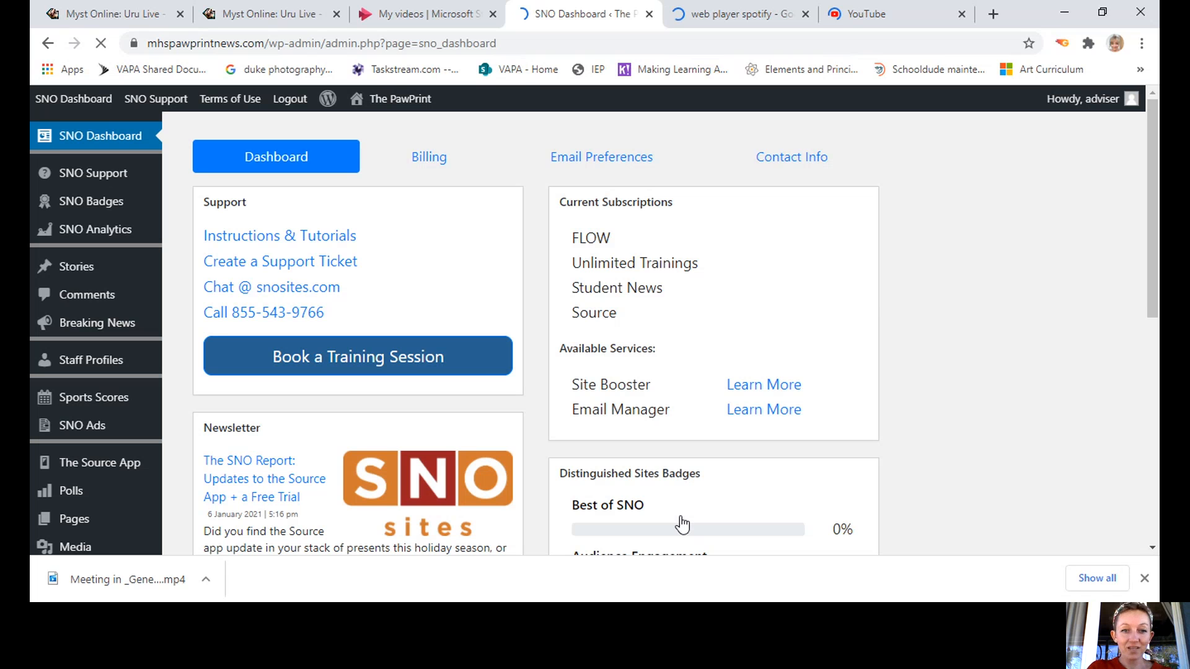
Choose Add a Story from the SNO Dashboard admin-bar menu.
mouse_move(75, 110)
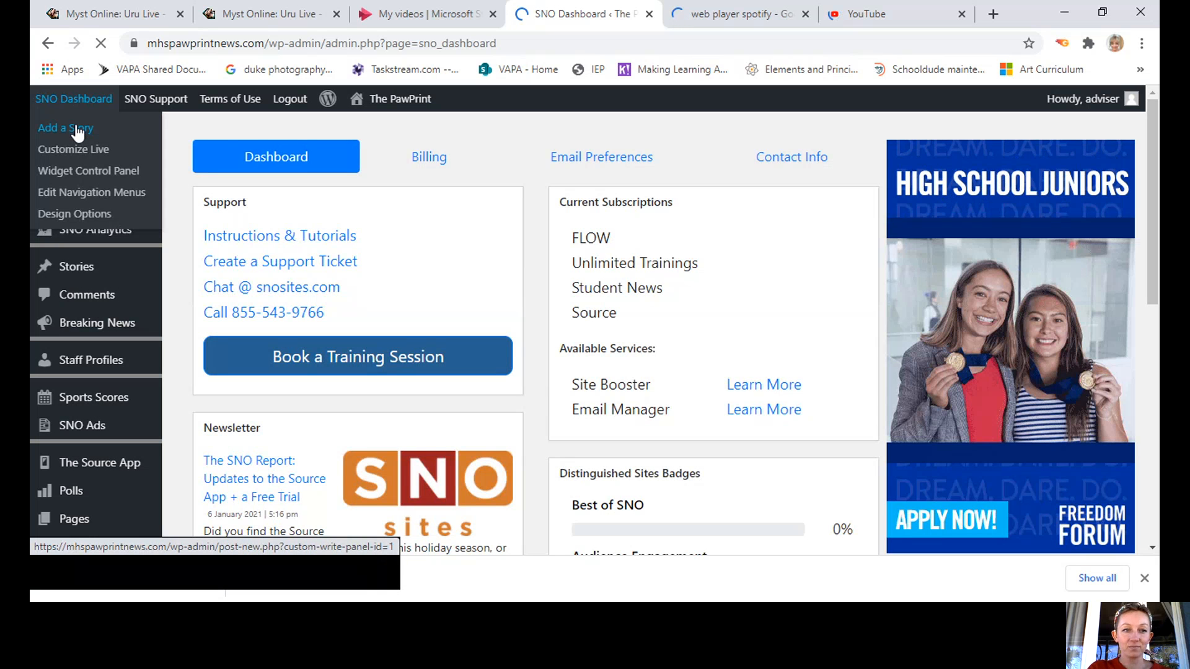
click(77, 127)
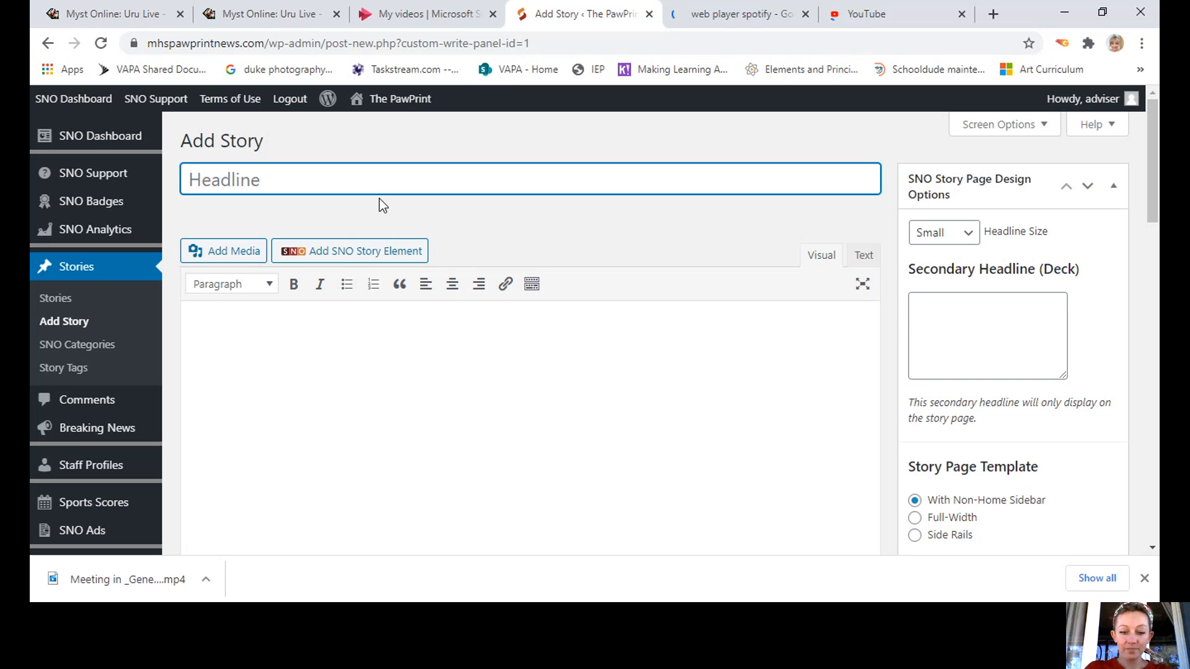
Enter headline 'THIS IS EXCITING!', deck 'This is an explaination of what the article is about', and Medium headline size.
text(THIS IS EX)
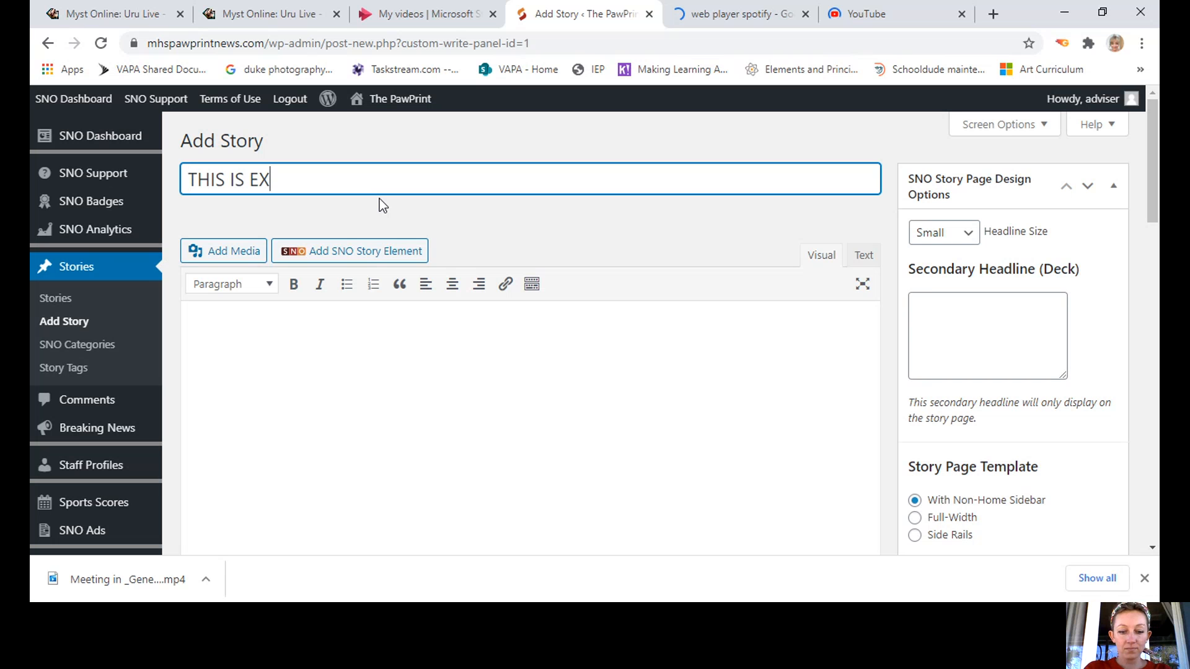
text(CITING)
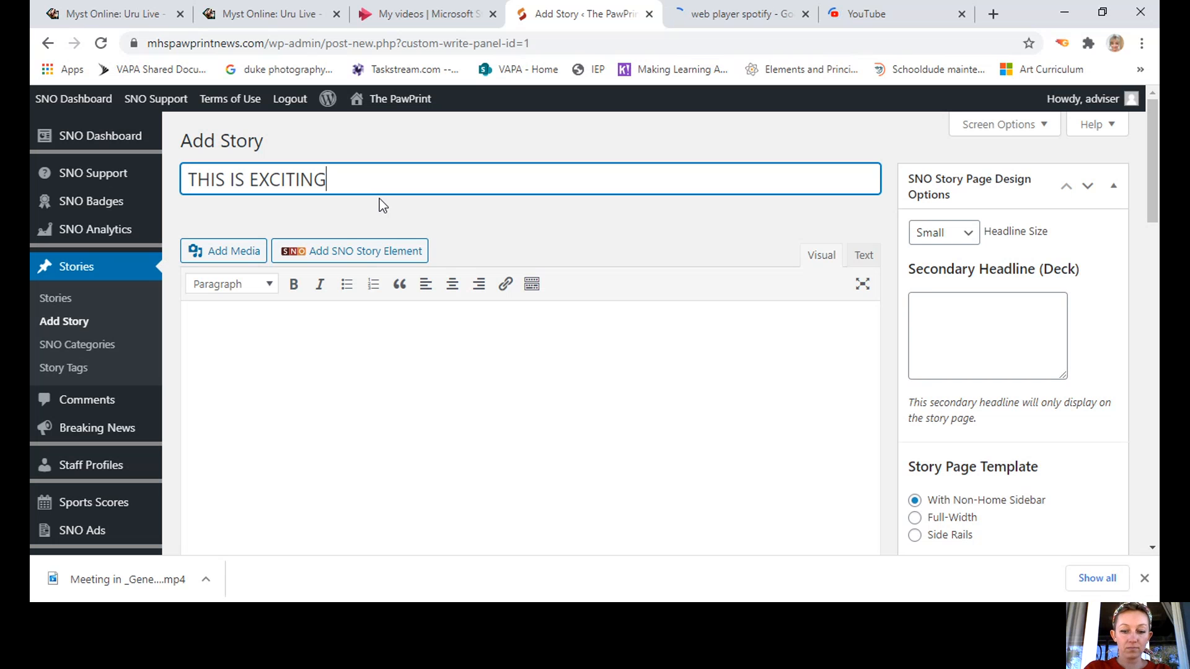
text(!)
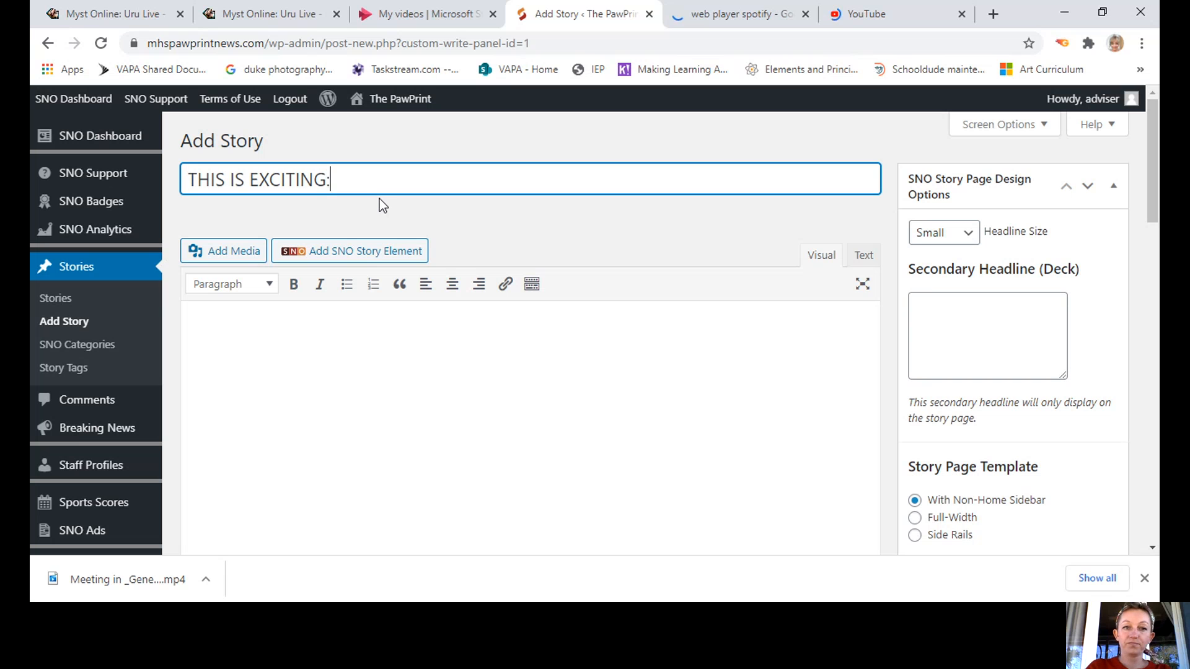
click(973, 342)
text(Thi)
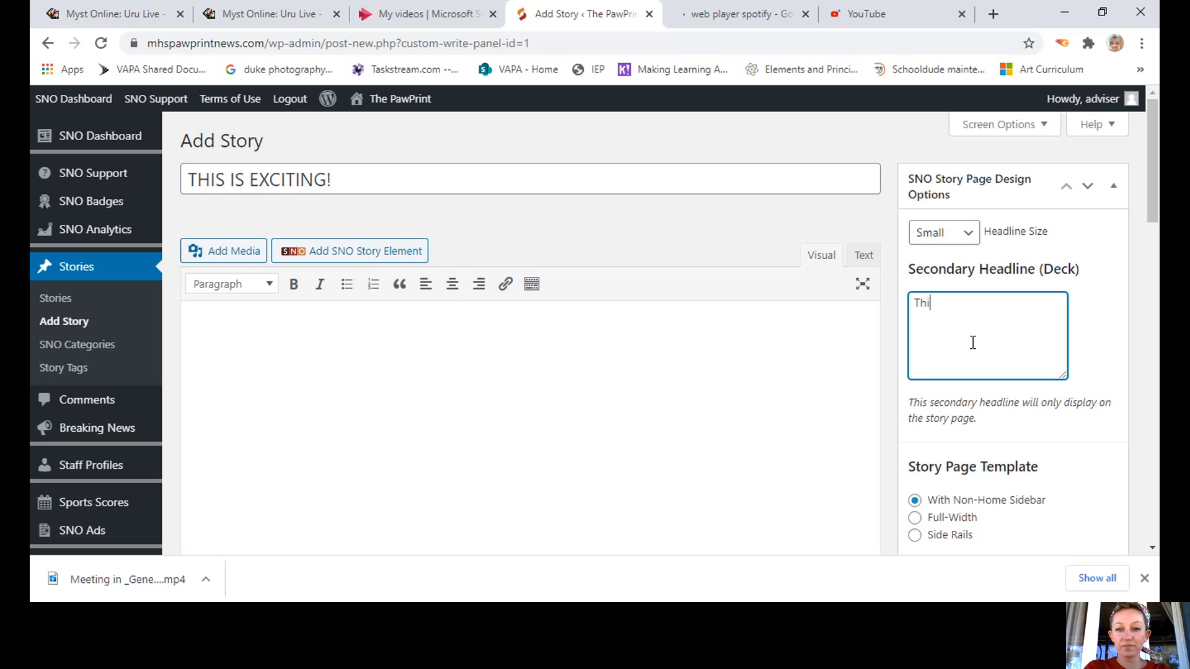
text(s is an explai)
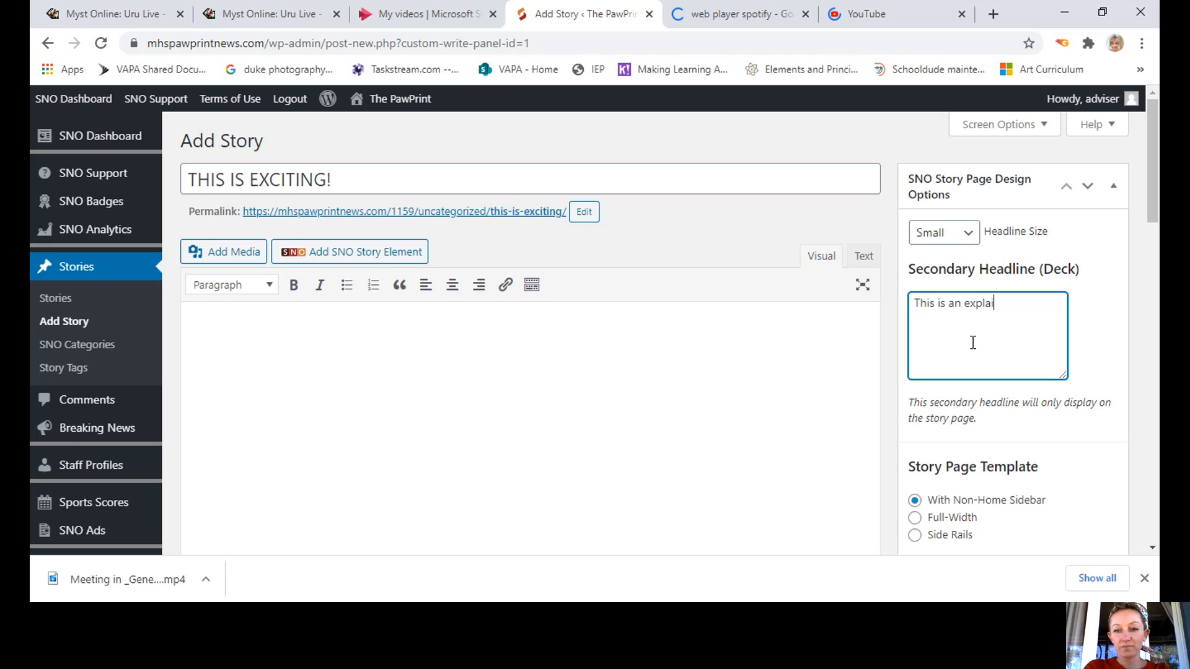
text(nation of)
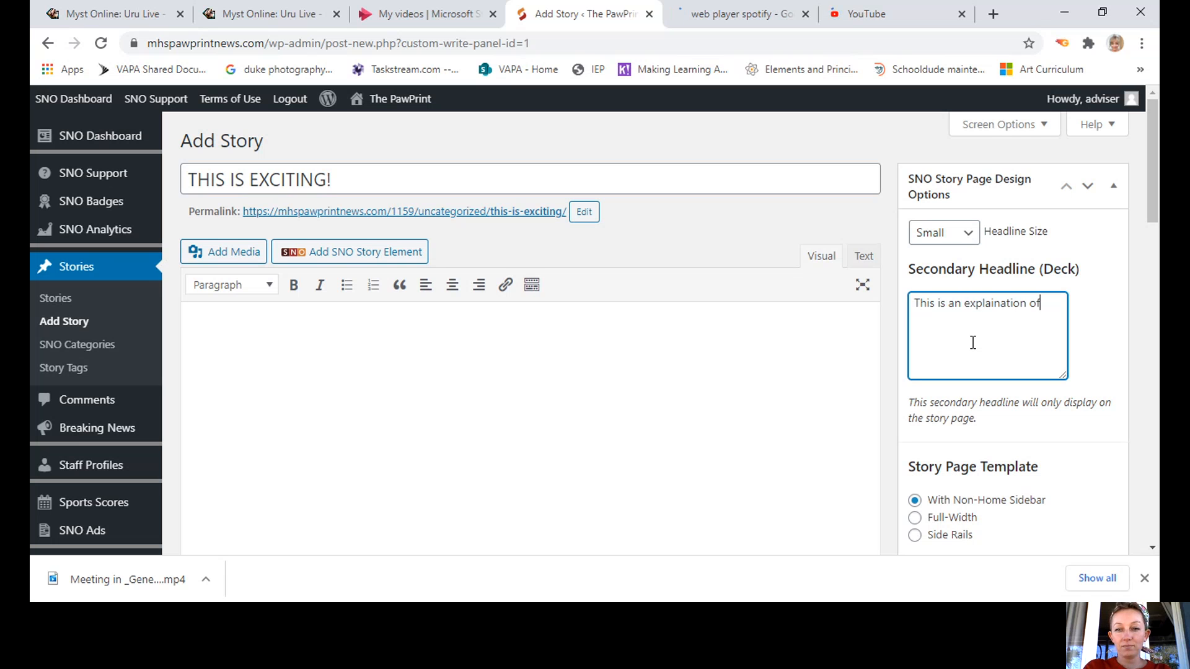
text( what)
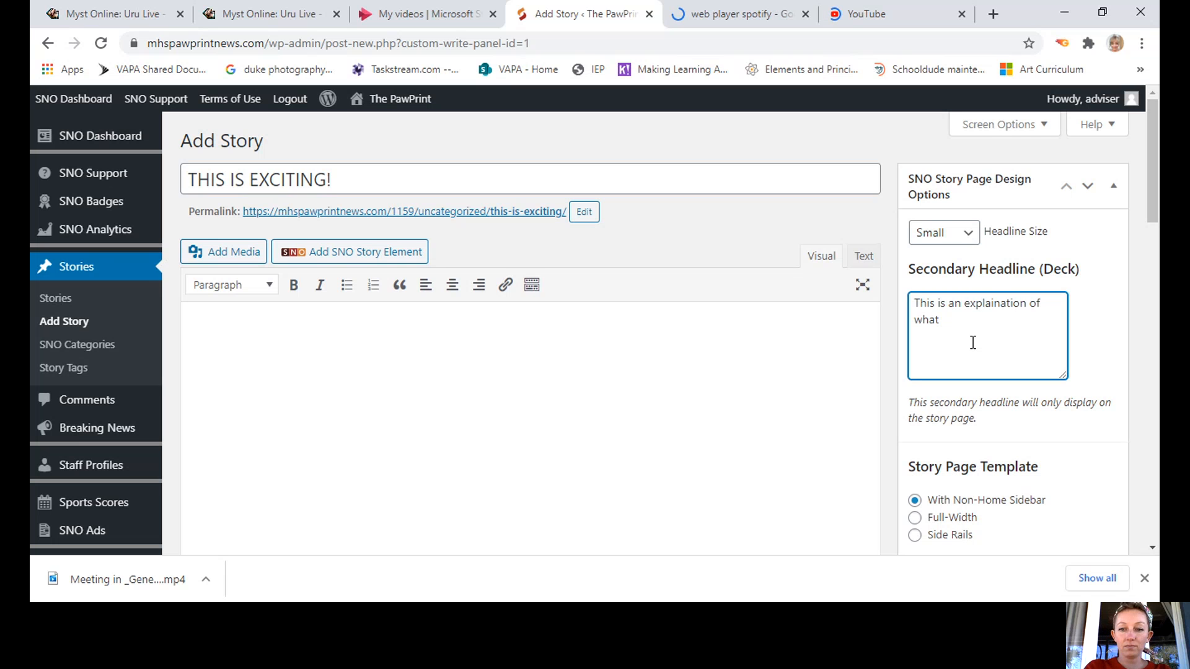
text( the article is about)
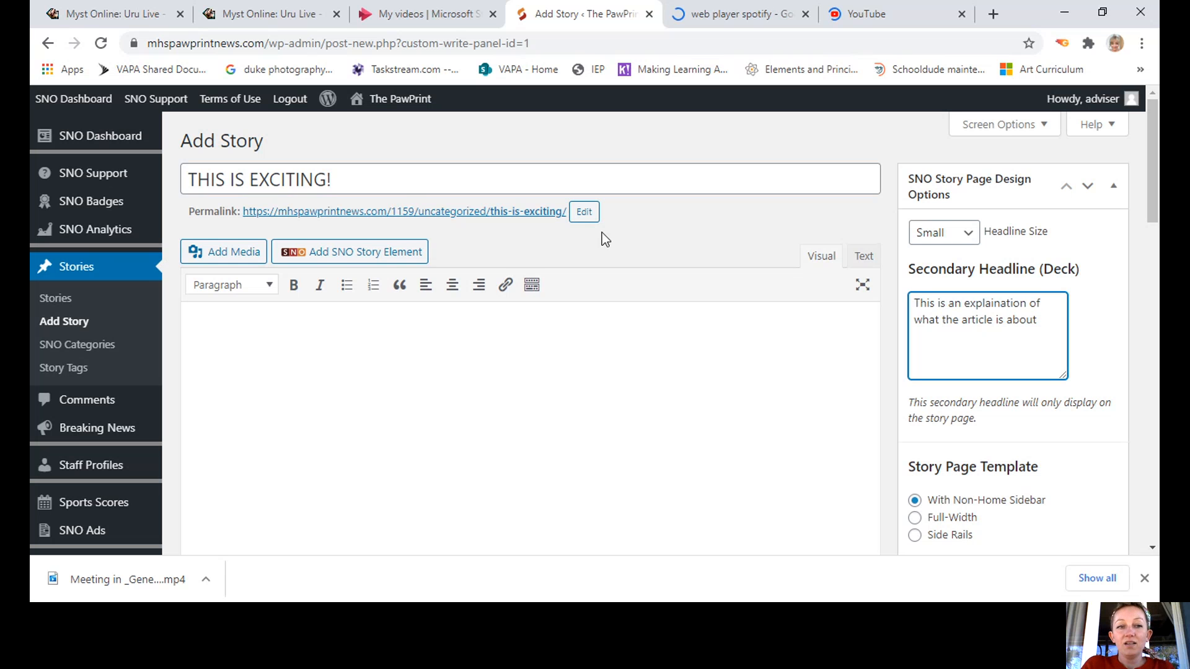
click(971, 233)
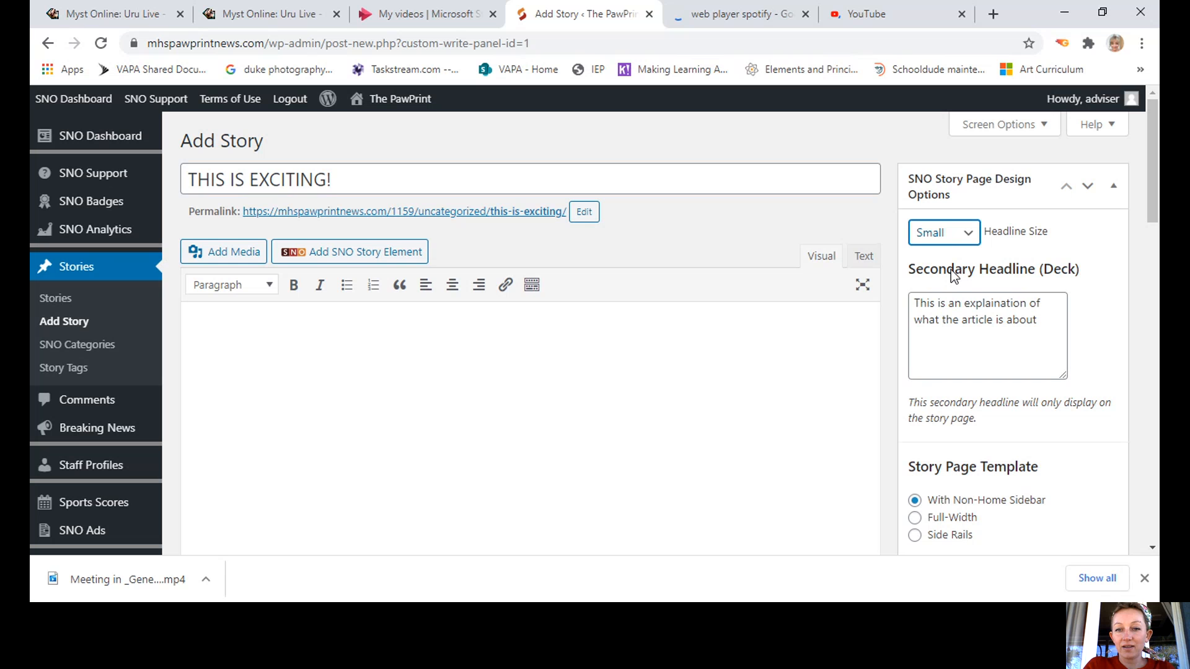
key(Down)
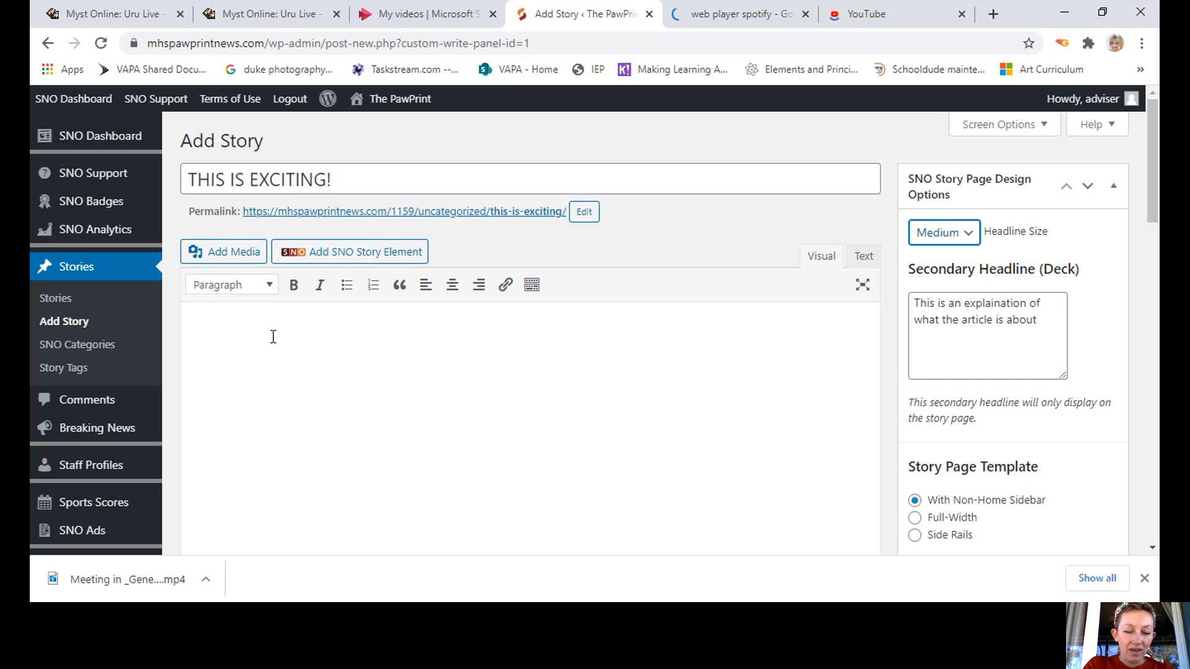
Paste a paragraph of placeholder text into the story body and start a new empty paragraph below it.
click(355, 362)
text(gjgf)
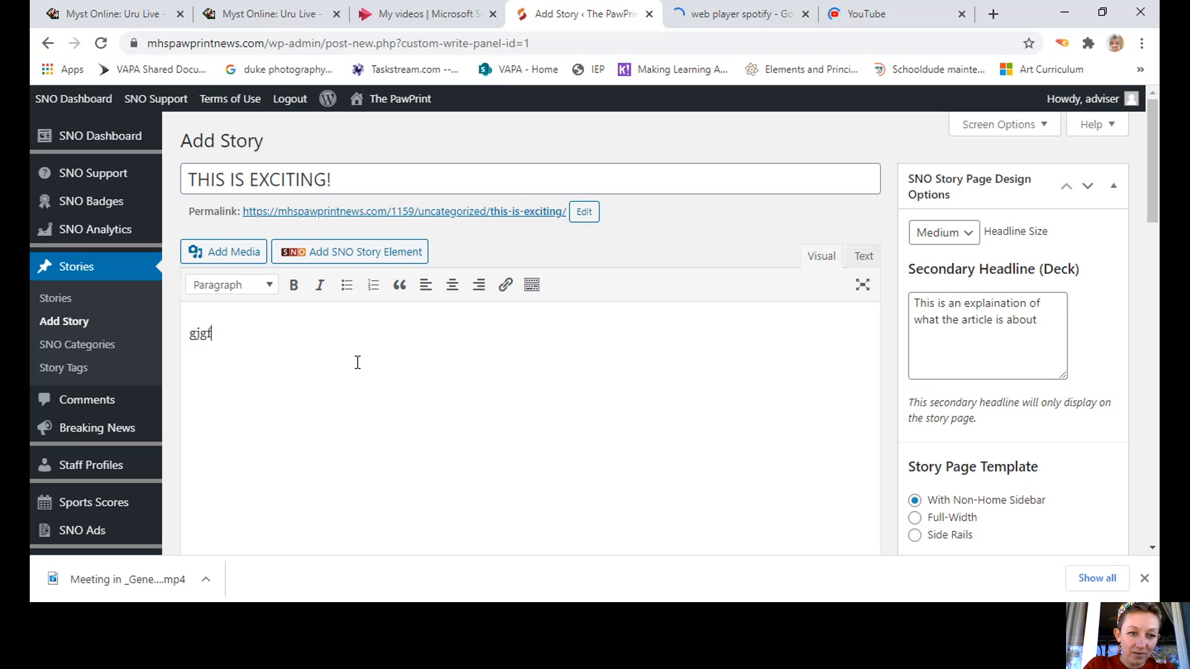
key(BackSpace)
key(BackSpace)
key(BackSpace)
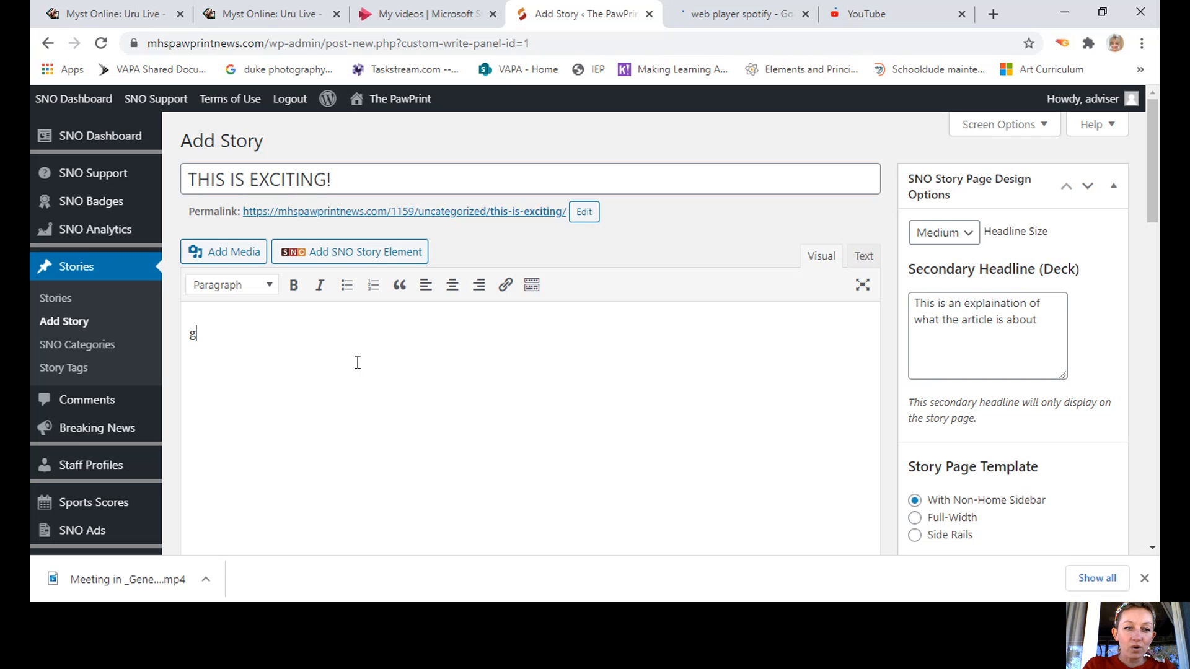
key(BackSpace)
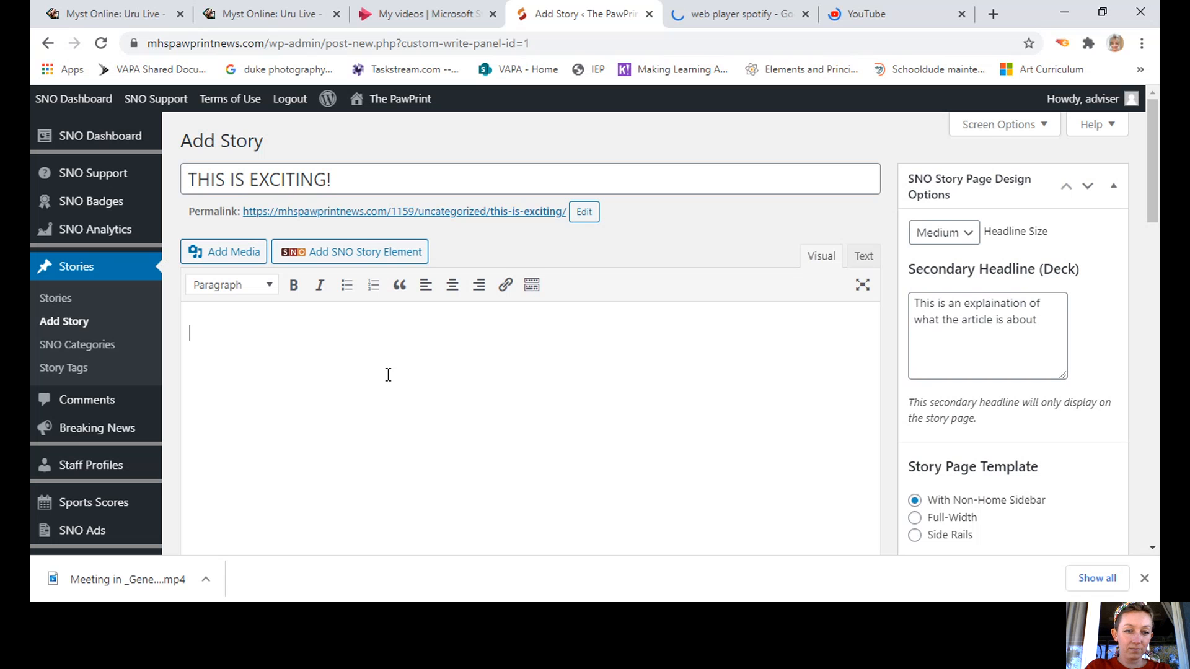
text(fjdksfjdkslaj tklrsajdf kdsjfkdjfkdshgkldsjfkdshgkldsjfkldsjfkldstjhklsjla lvjdsf kljfdskla jrtkla;jkfl ;ajtkls;ad tjrkla ;jkral;)
key(ctrl+a)
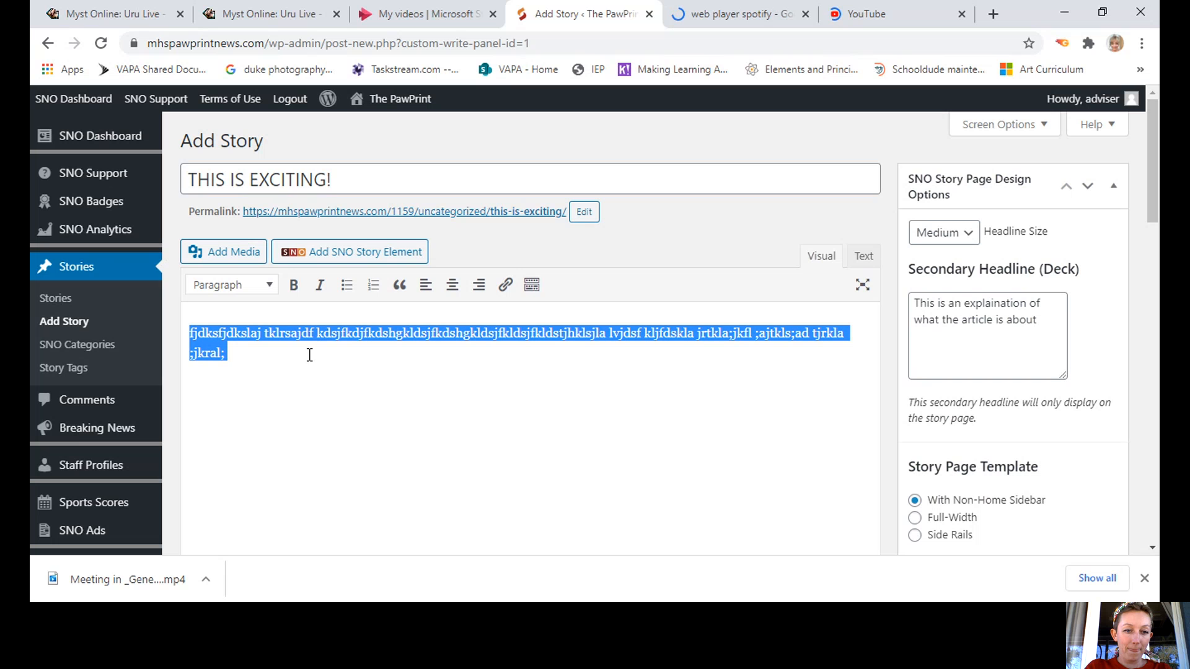
click(248, 350)
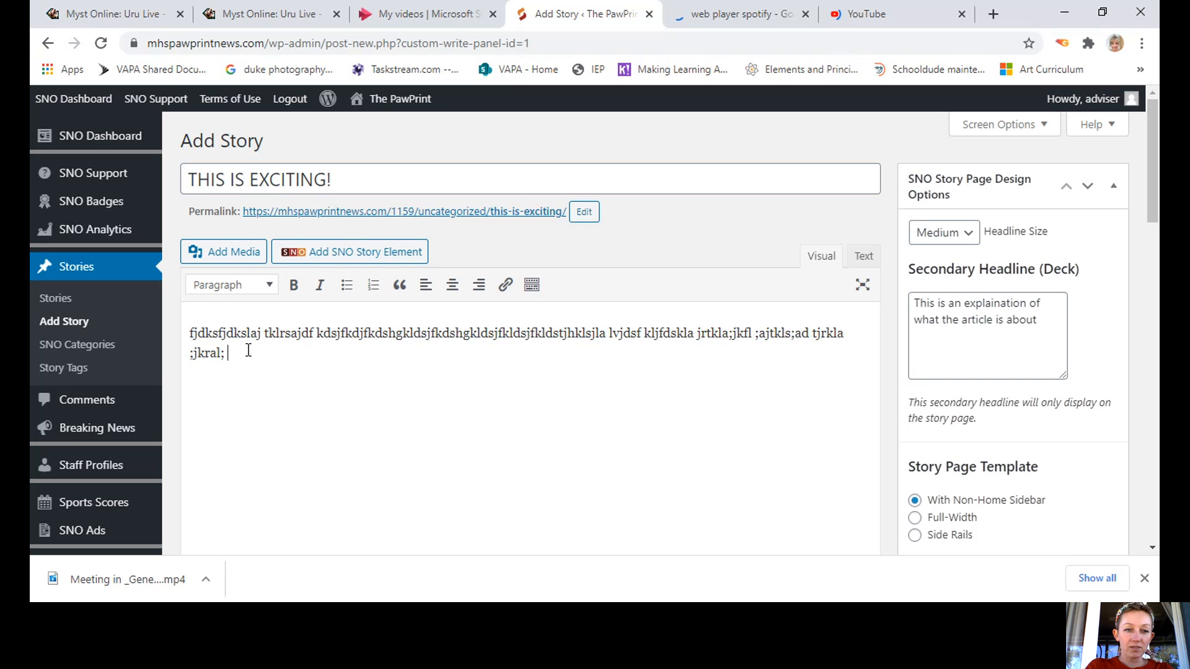
key(Return)
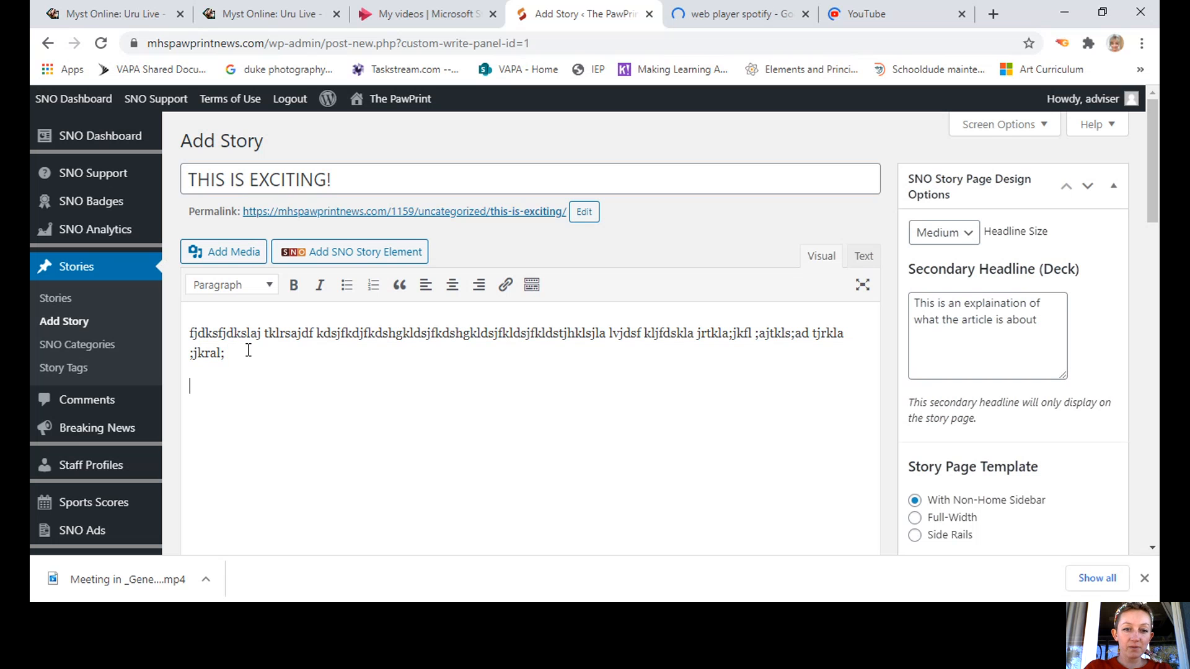
Add a four-item bulleted list, then the sentence 'fjkdfajkdlajf.' on its own line.
click(347, 285)
text(.)
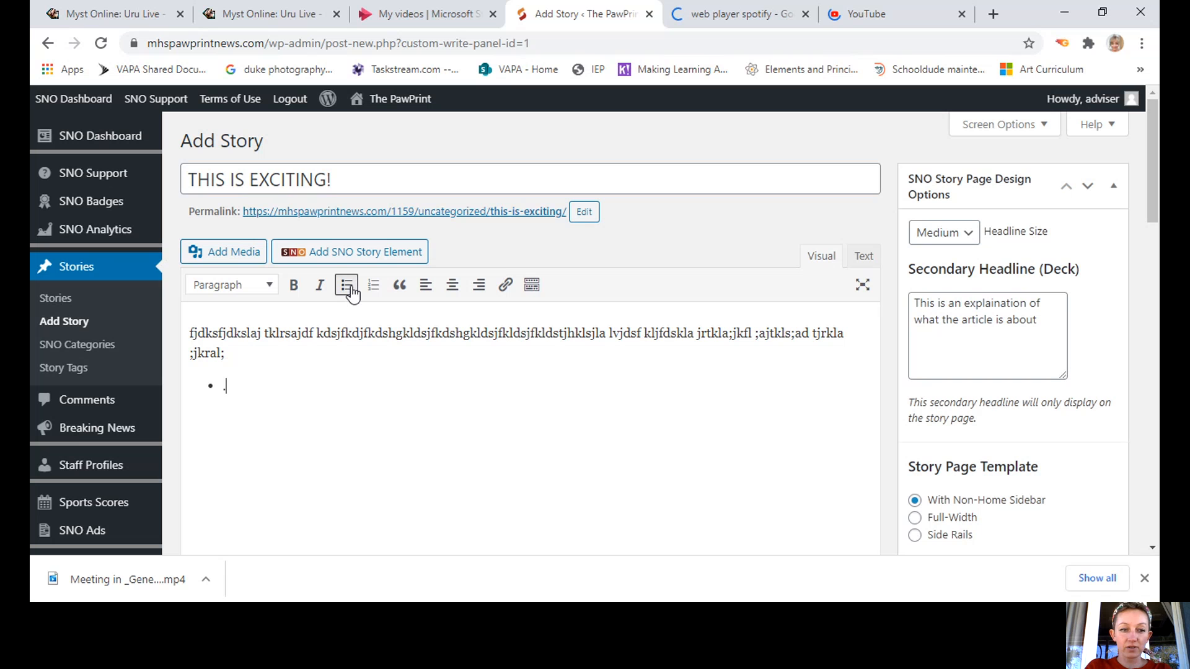
key(Return)
text(.)
key(Return)
text(.)
key(Return)
text(.)
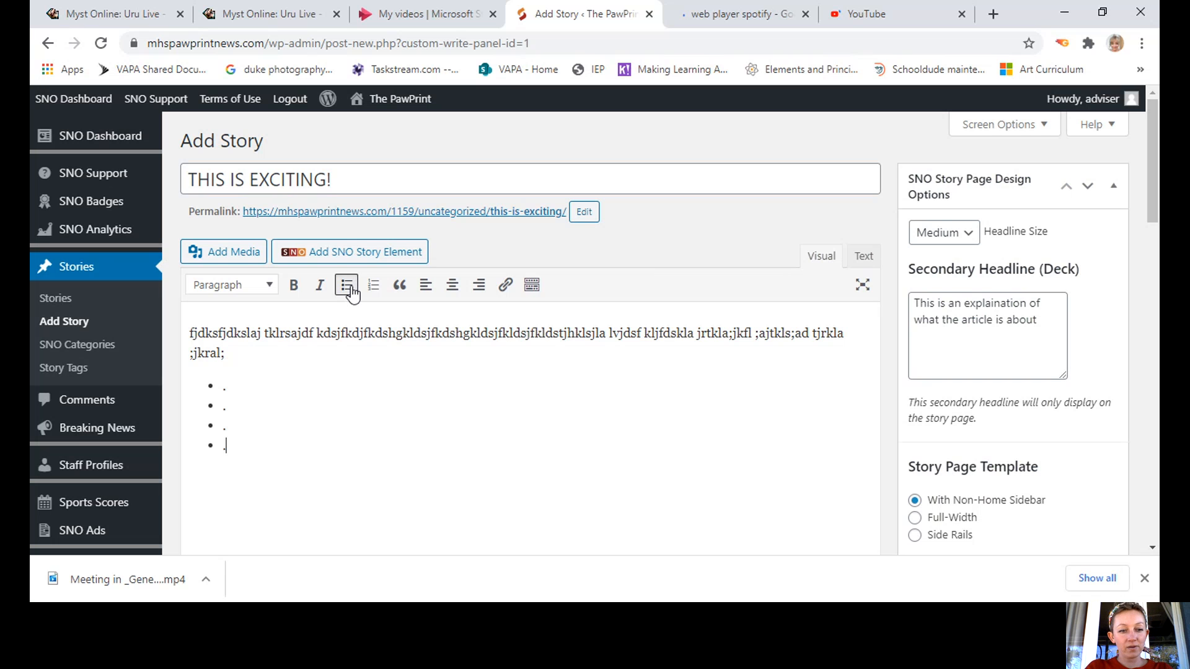
key(Return)
key(Return)
text(fjkdfajkdlajf.)
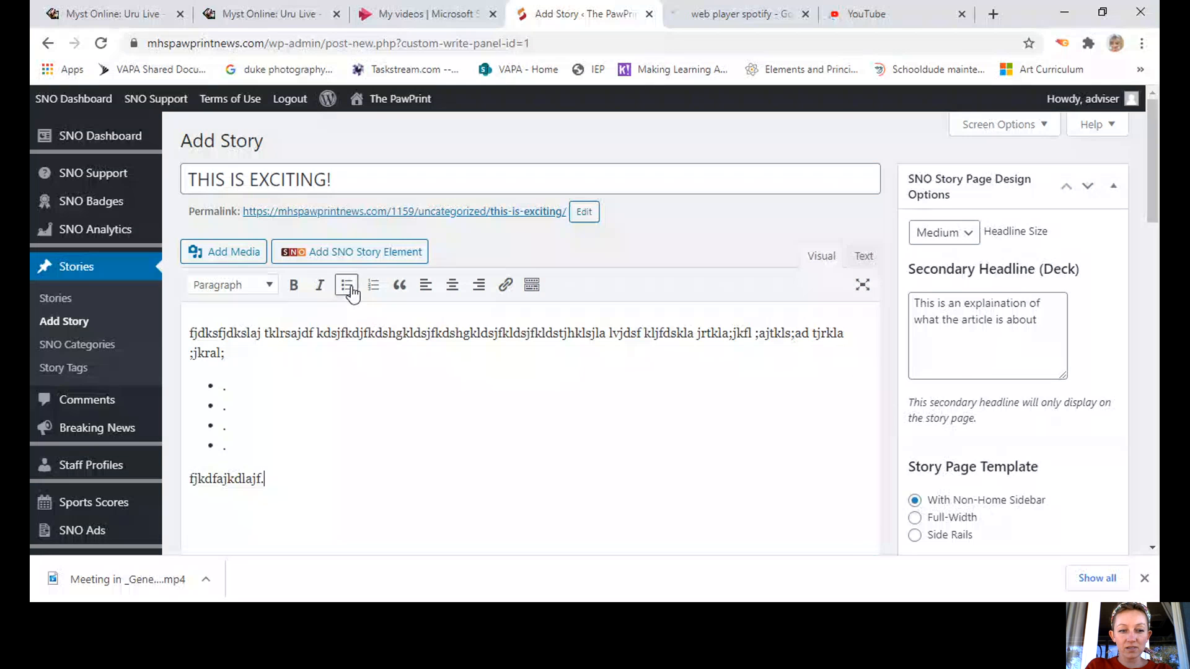
key(Return)
Add a numbered list, then the line 'dkdjtj tjtkla jtka j.'.
click(373, 281)
text(.)
key(Return)
text(.)
key(Return)
text(.)
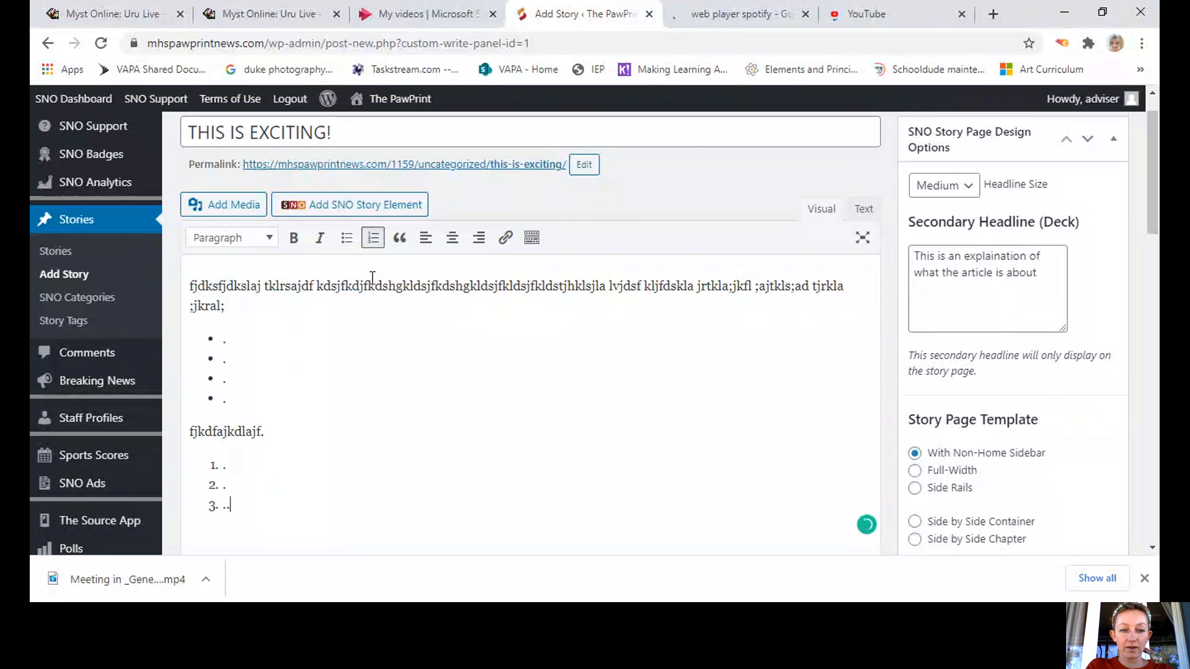
key(Return)
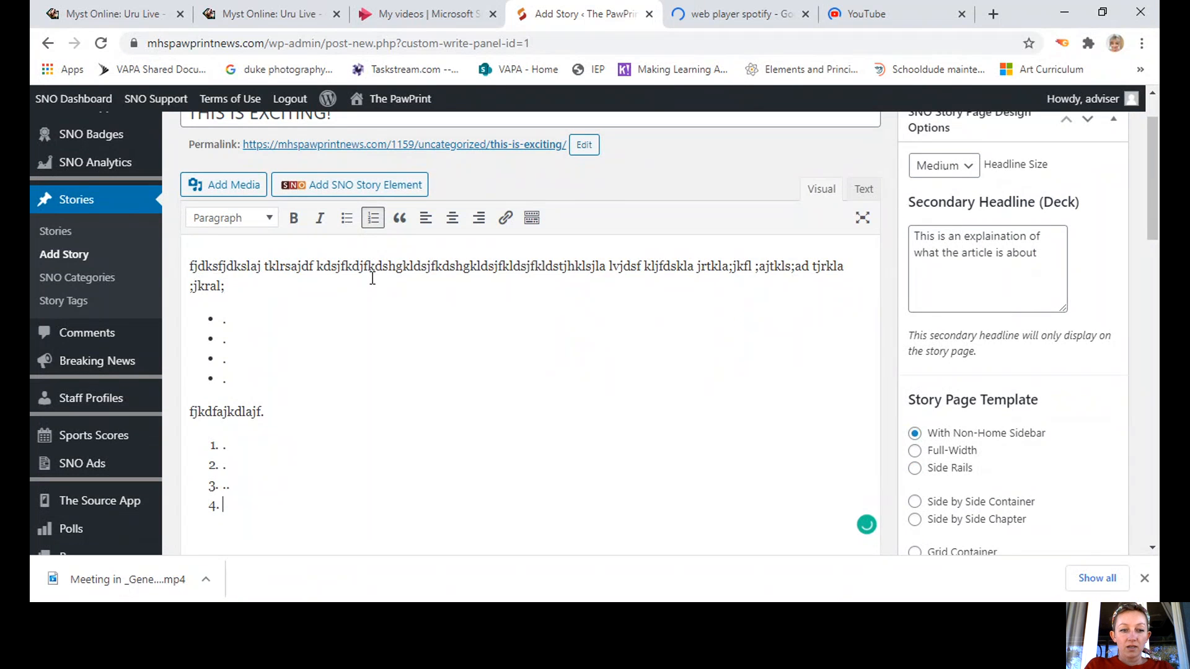
key(Return)
key(Return)
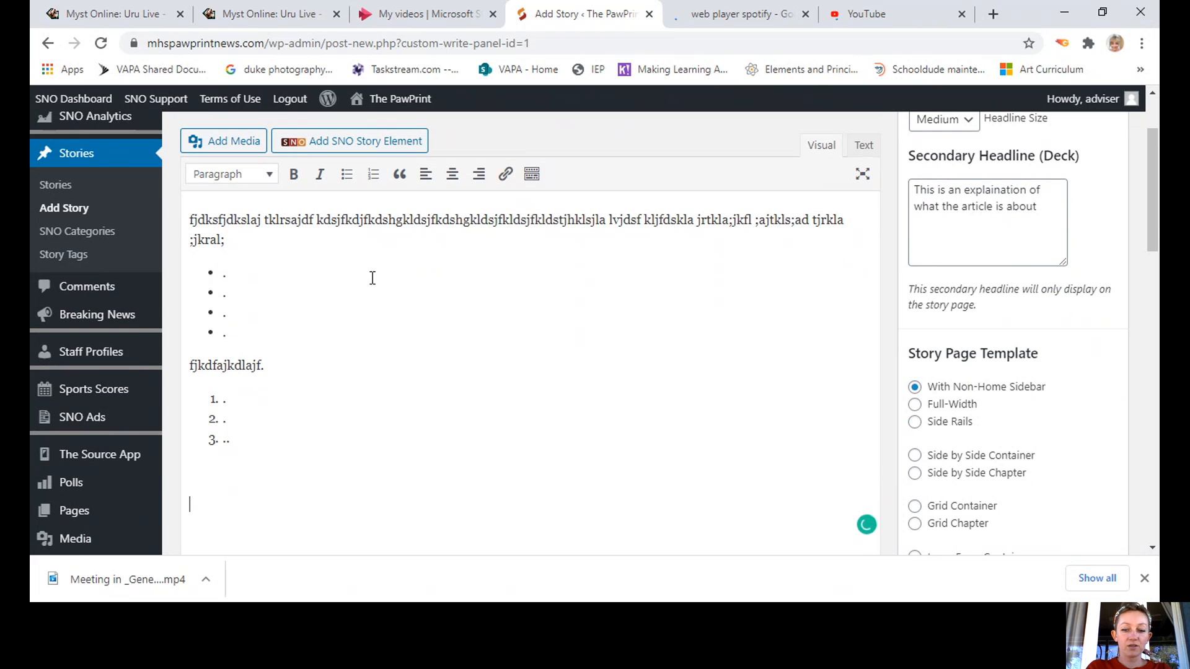
text(dkdjtj )
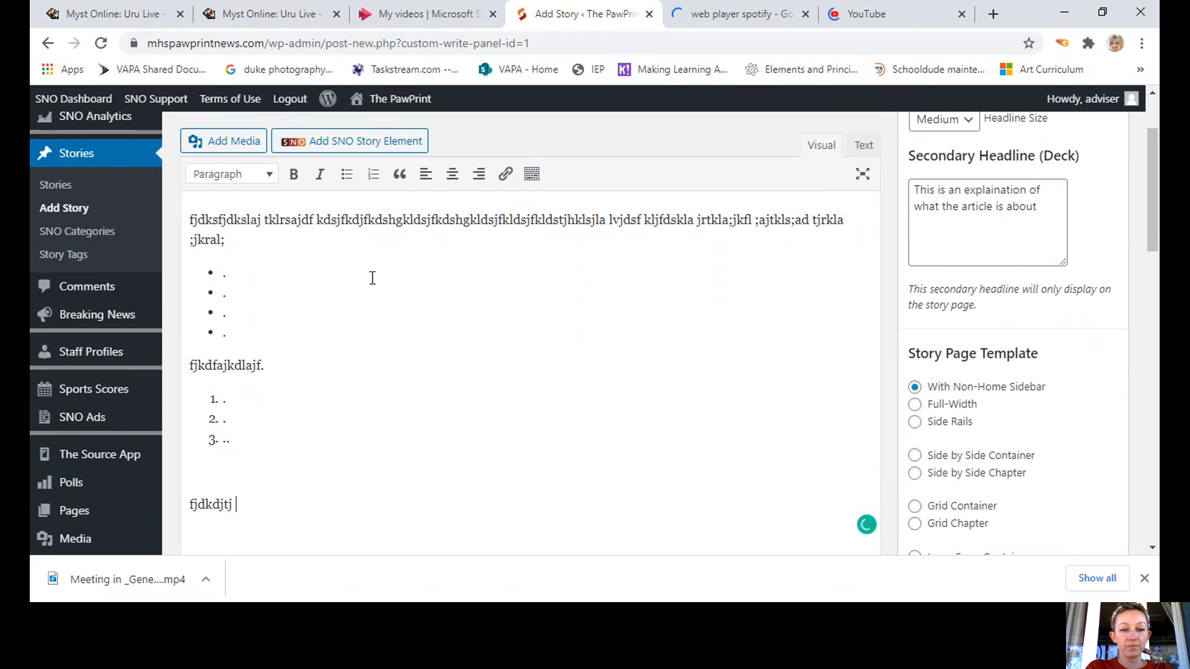
text( tjtkla jtka j.)
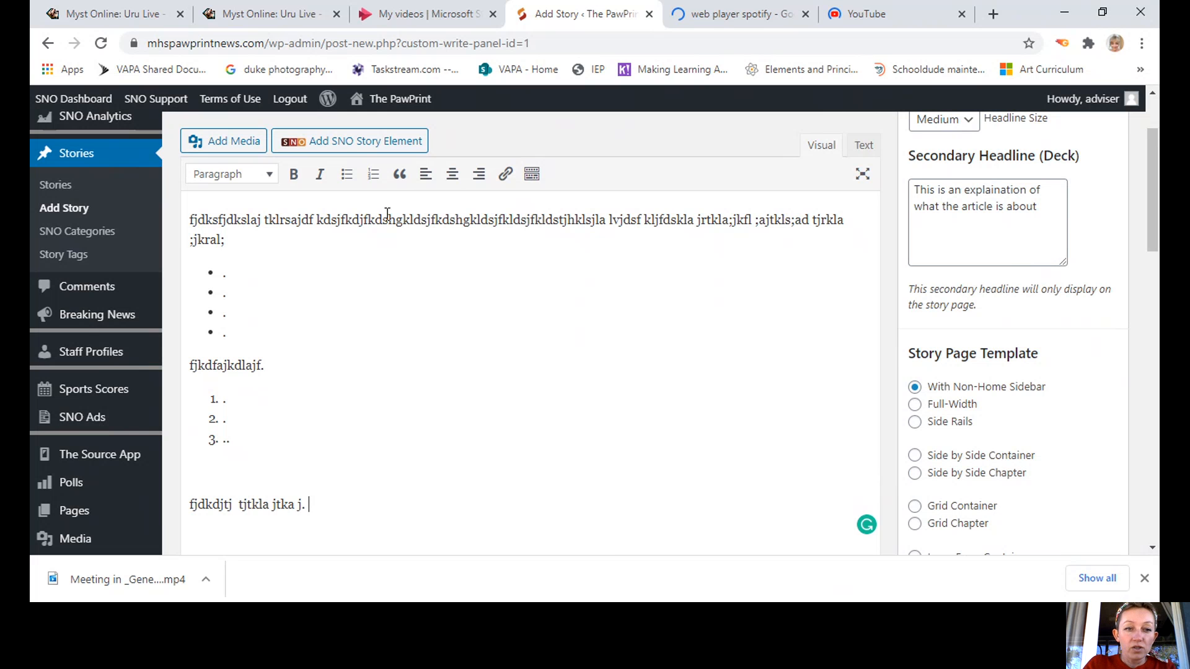
In Add Media's Create gallery, select the portrait instruction image, screenshot, party photo and outfit collage.
click(216, 147)
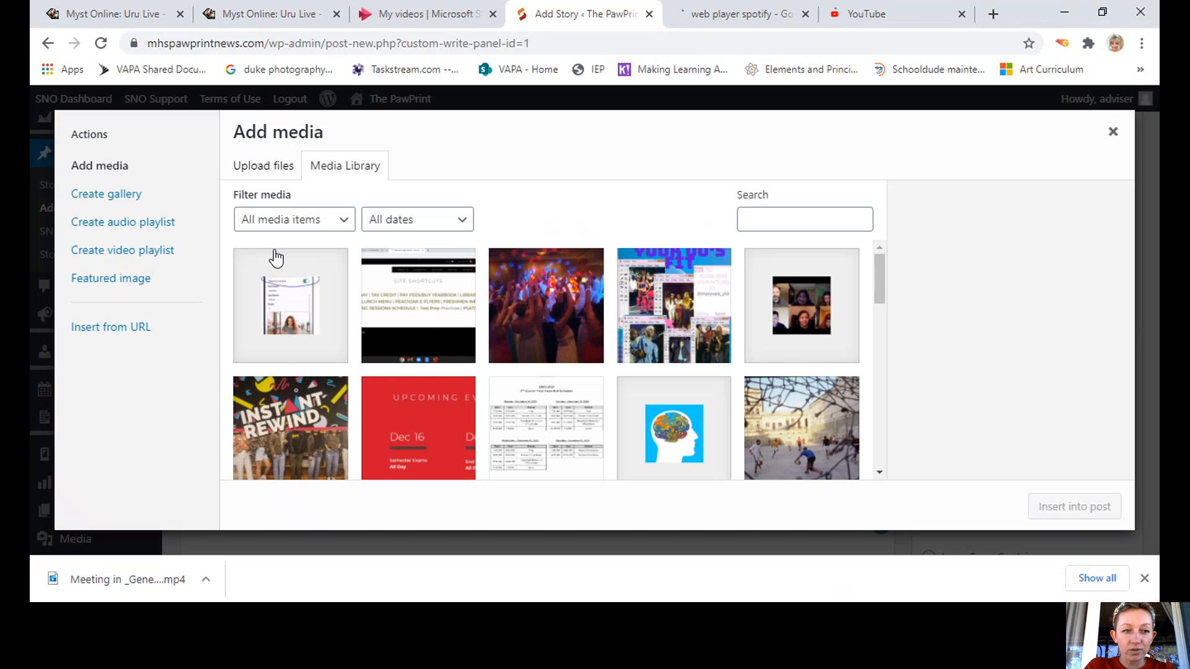
click(95, 194)
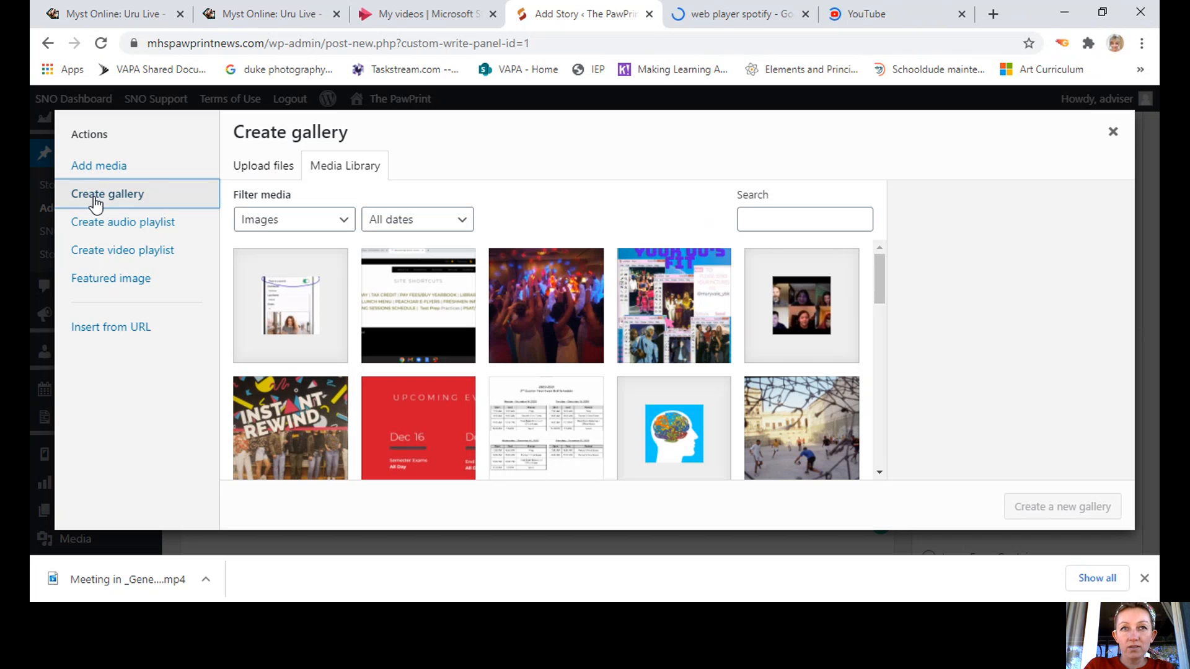
click(299, 340)
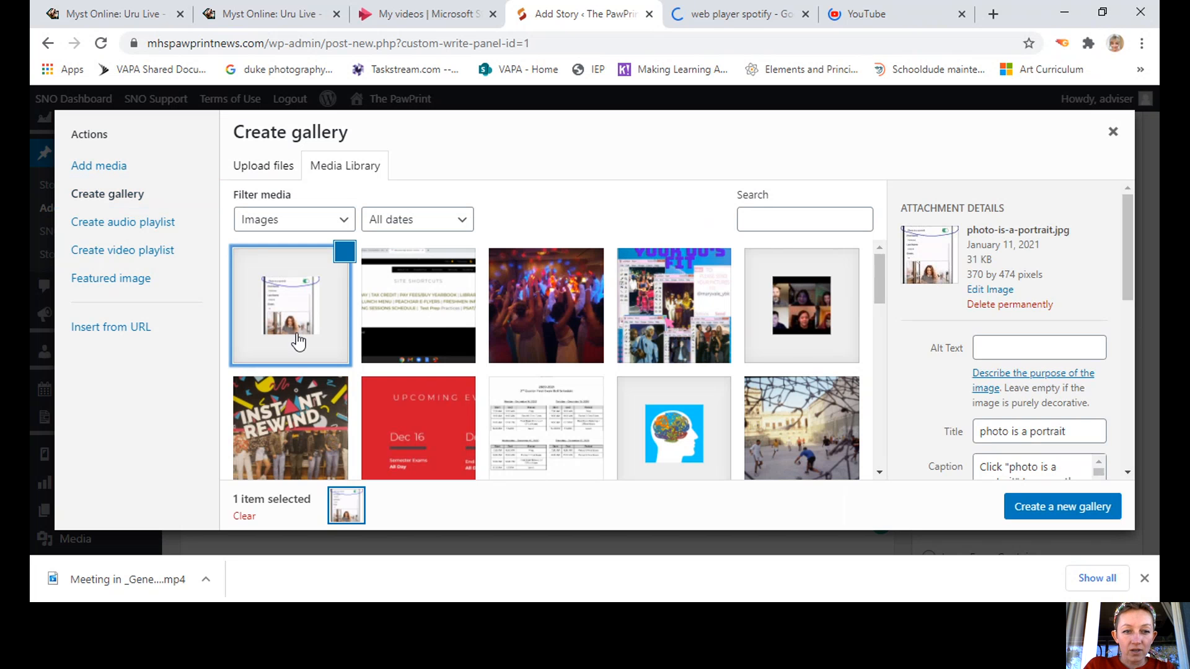
click(432, 326)
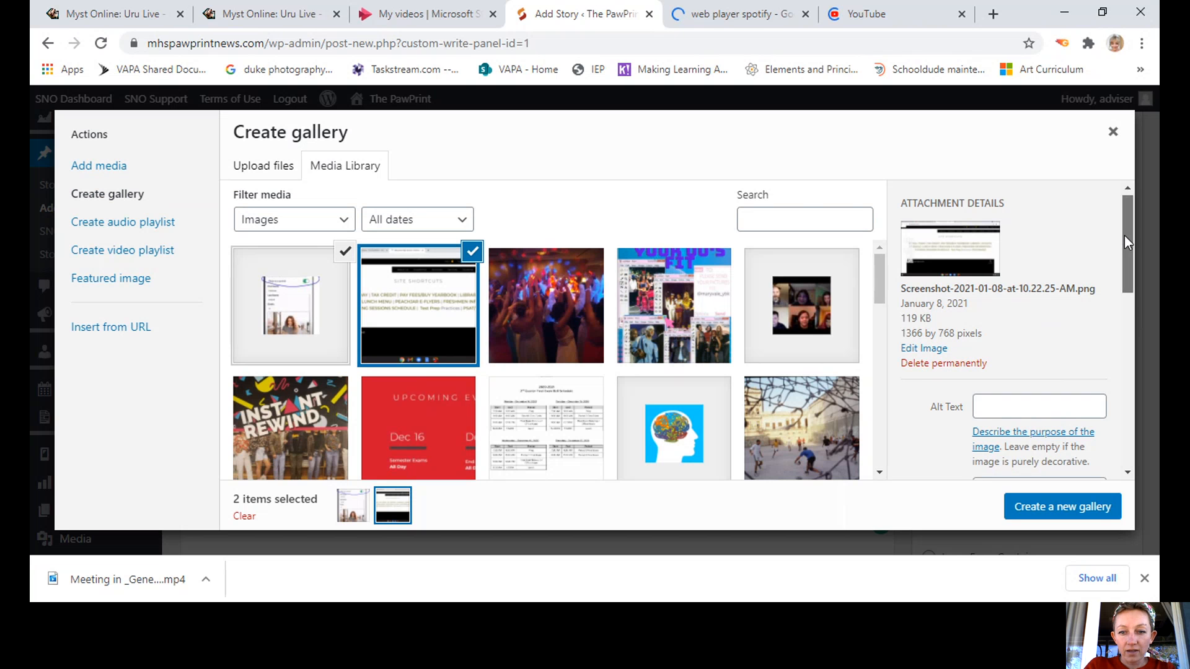
drag(1124, 236, 1126, 296)
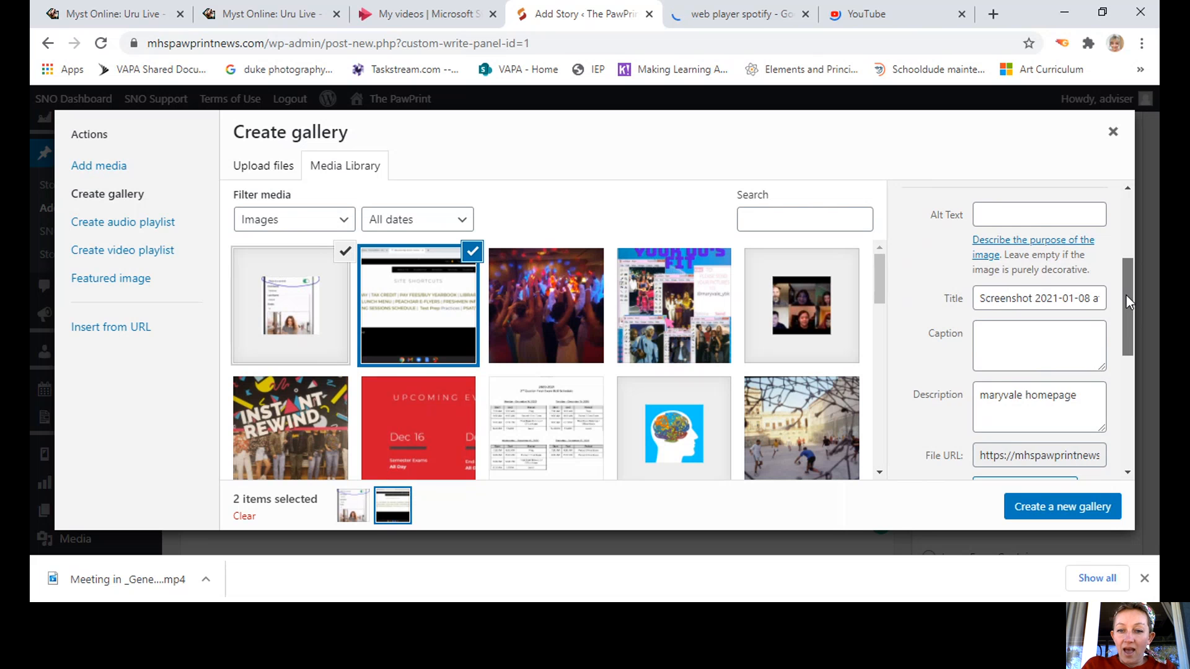
drag(1125, 295, 1125, 359)
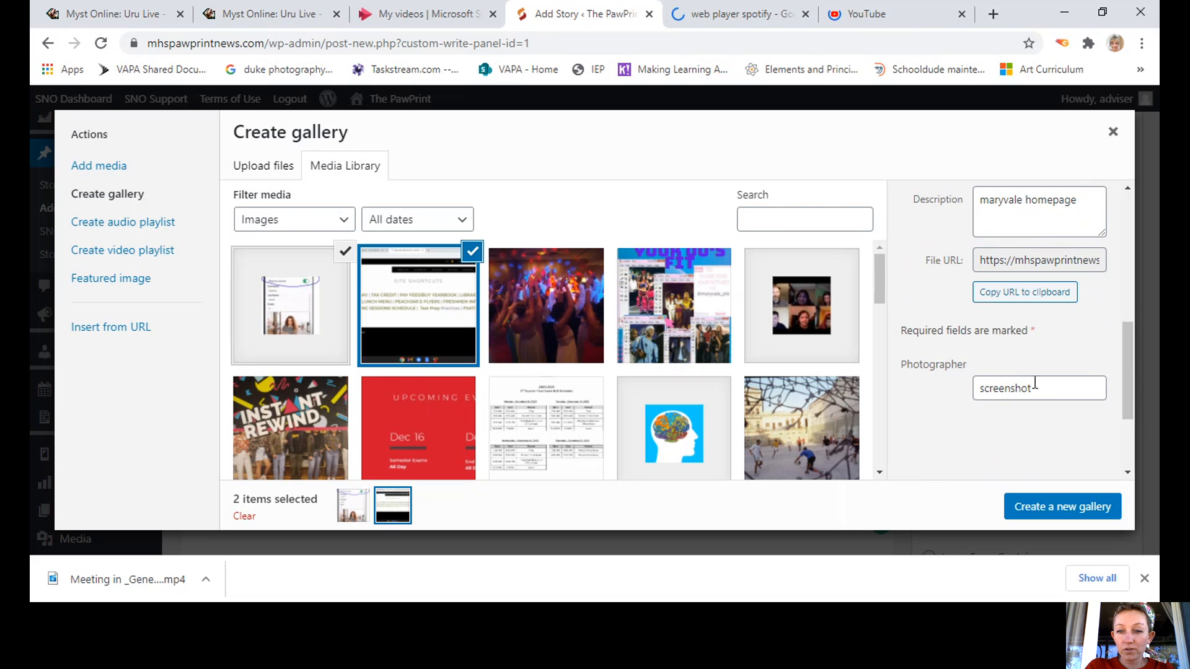
drag(1132, 370, 1148, 269)
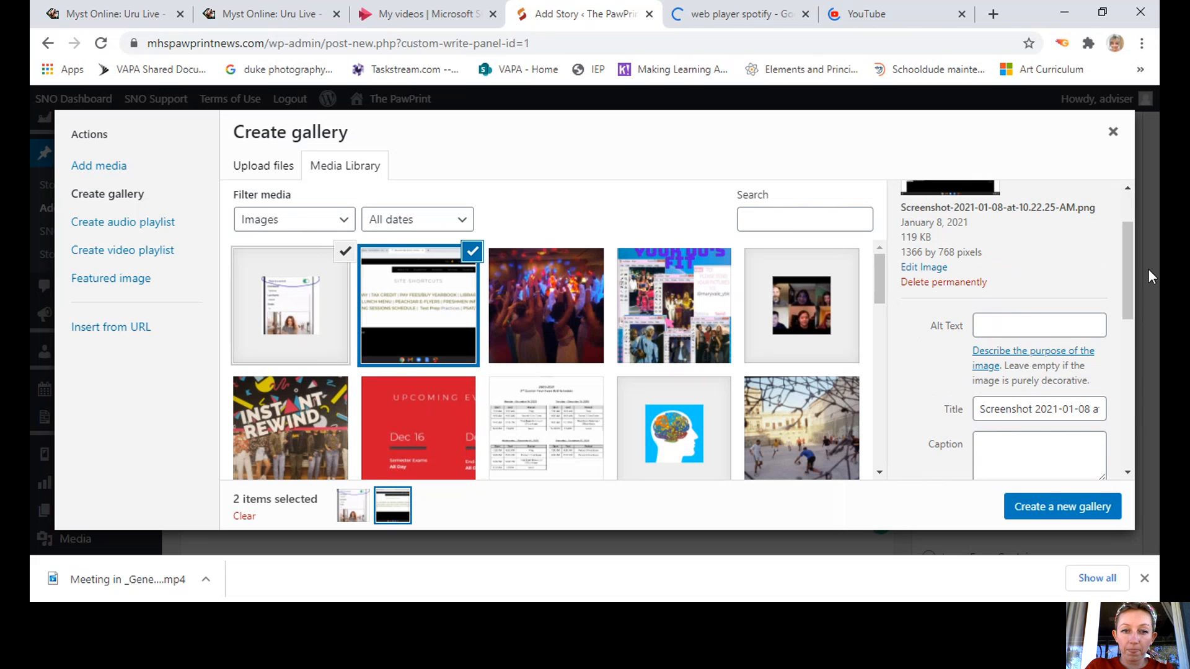
click(536, 334)
click(651, 321)
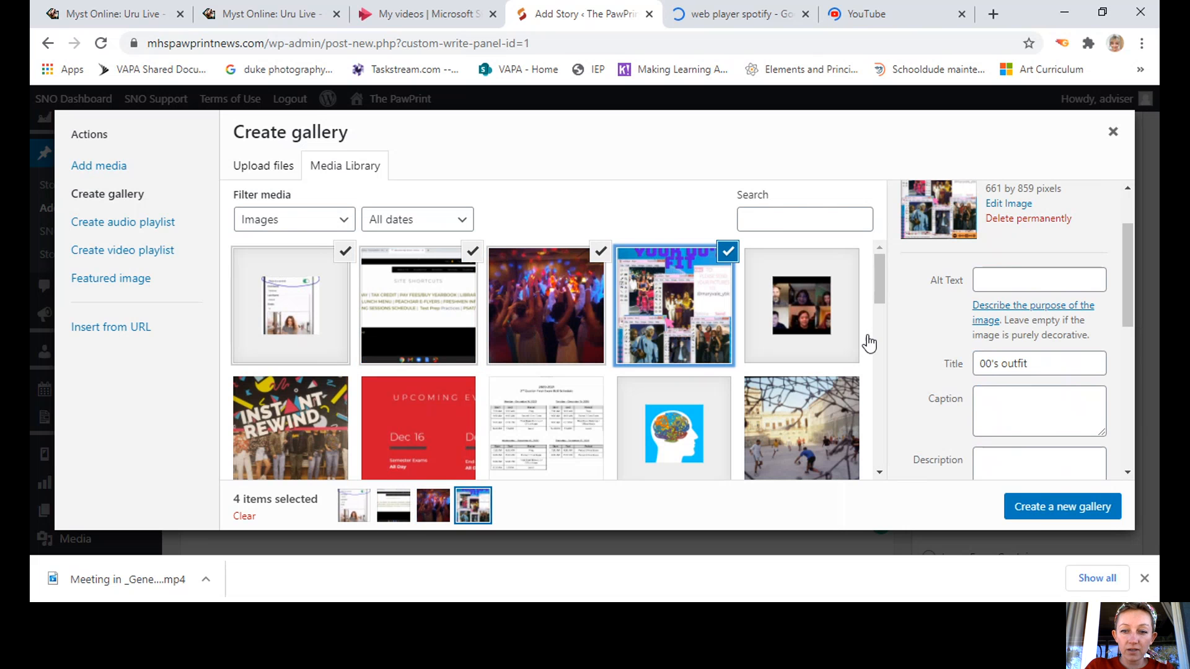
Create the gallery from the four chosen images and insert it into the story.
click(1046, 509)
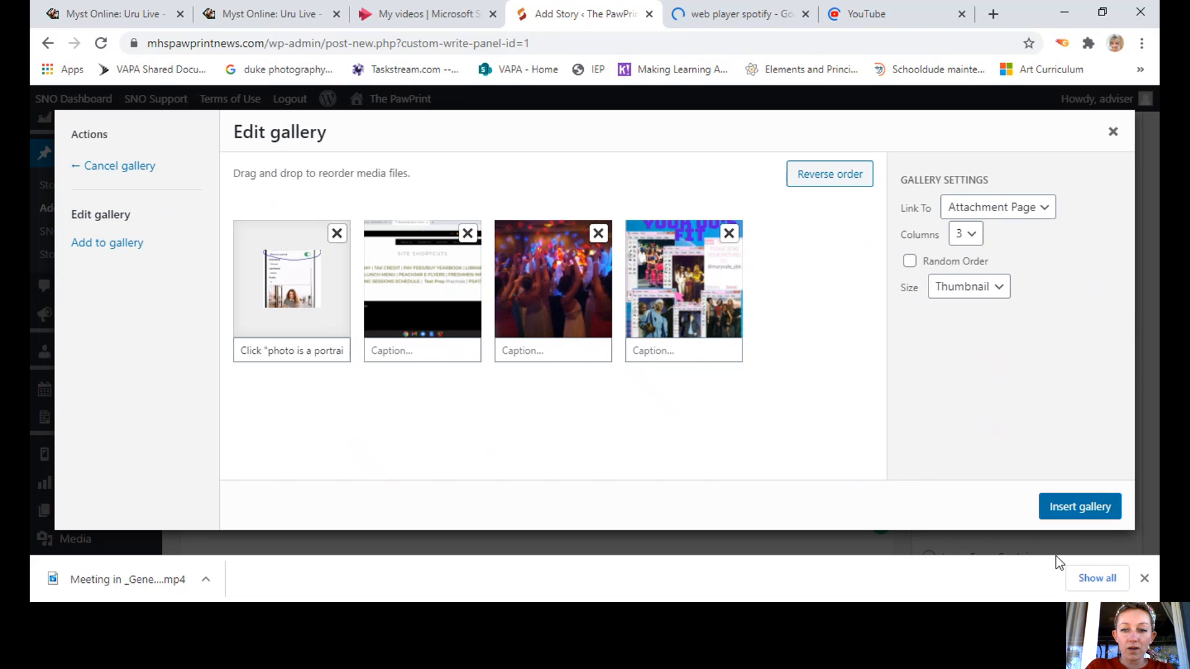
click(1080, 513)
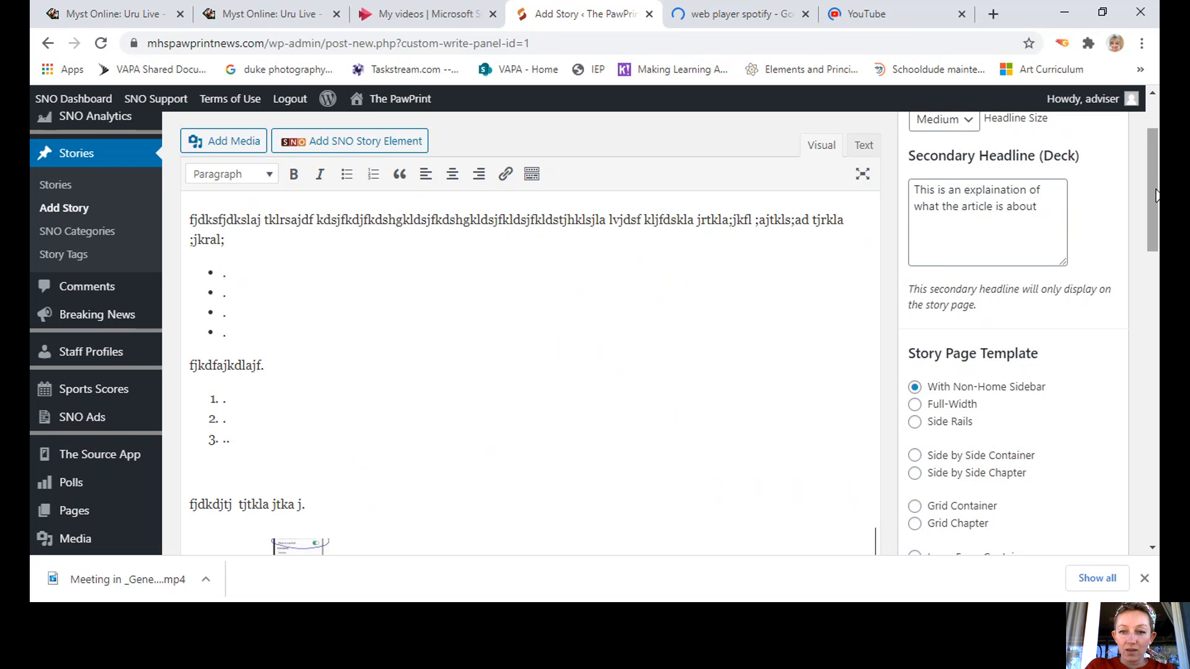
drag(1157, 196, 1157, 334)
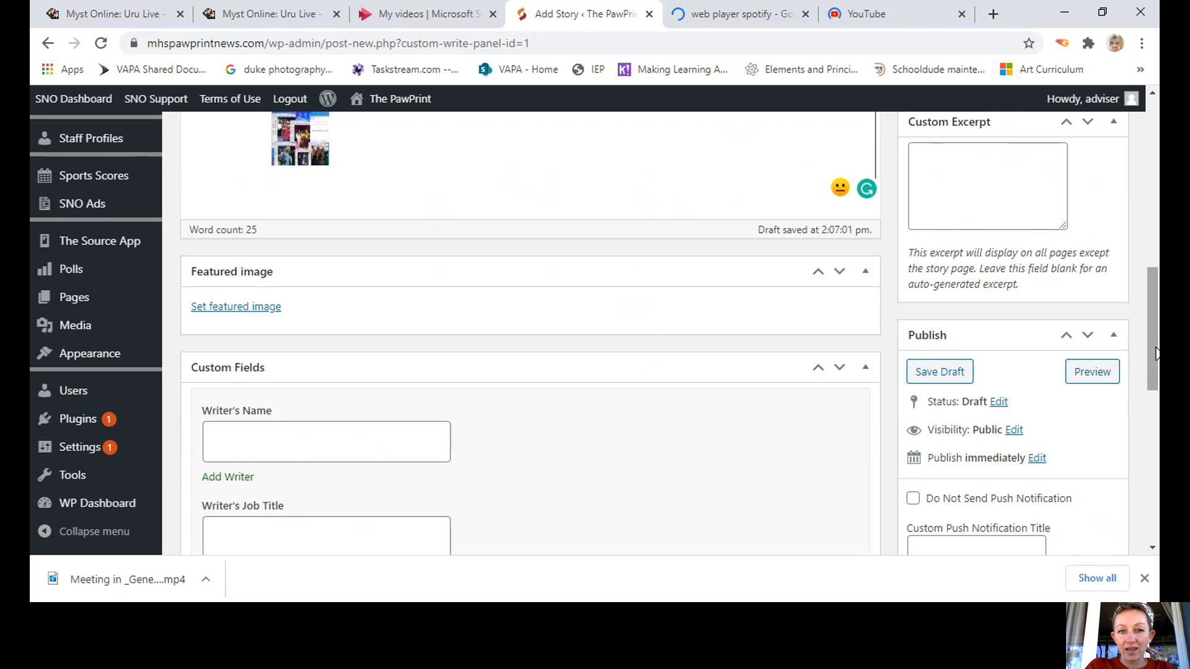
Below the gallery, start a paragraph reading 'fjdkdjtjasdktjkladsjtjt. fjfjdkd jdsajklda.'.
scroll(1156, 354, up, 4)
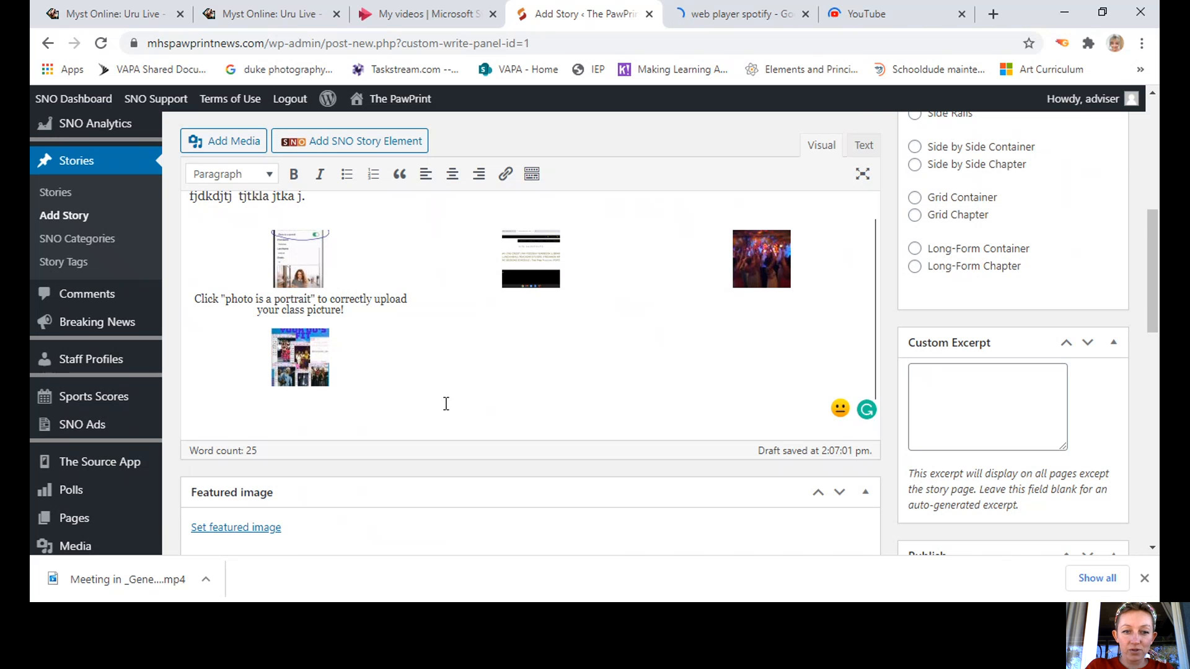
click(245, 423)
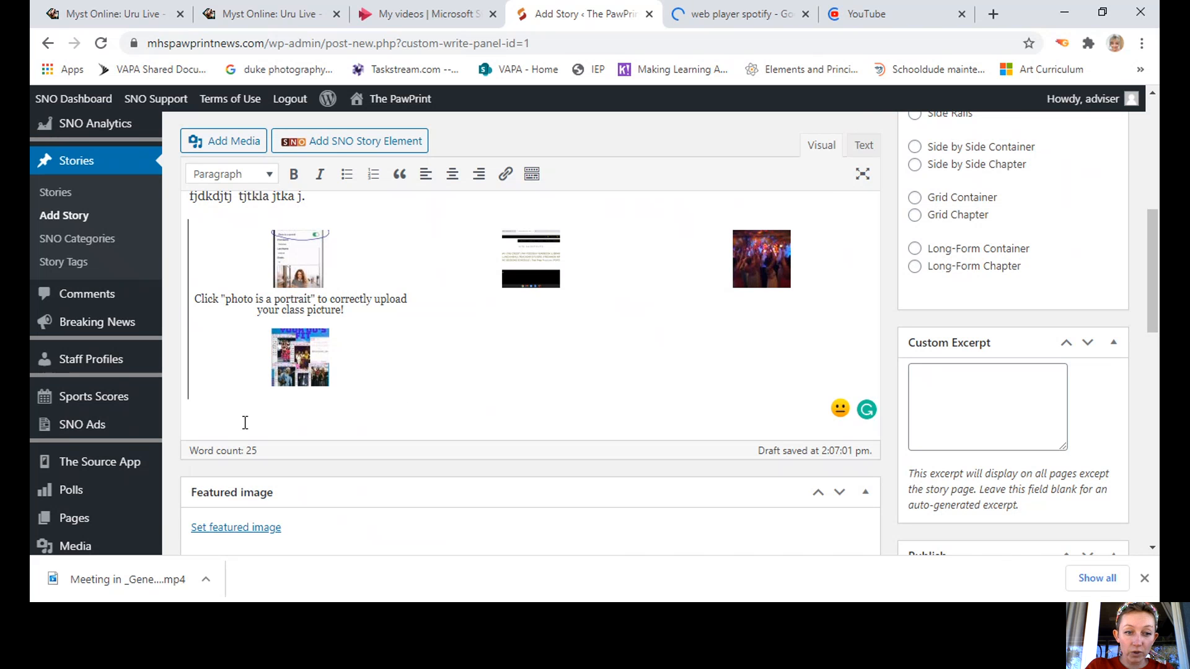
click(511, 282)
key(Right)
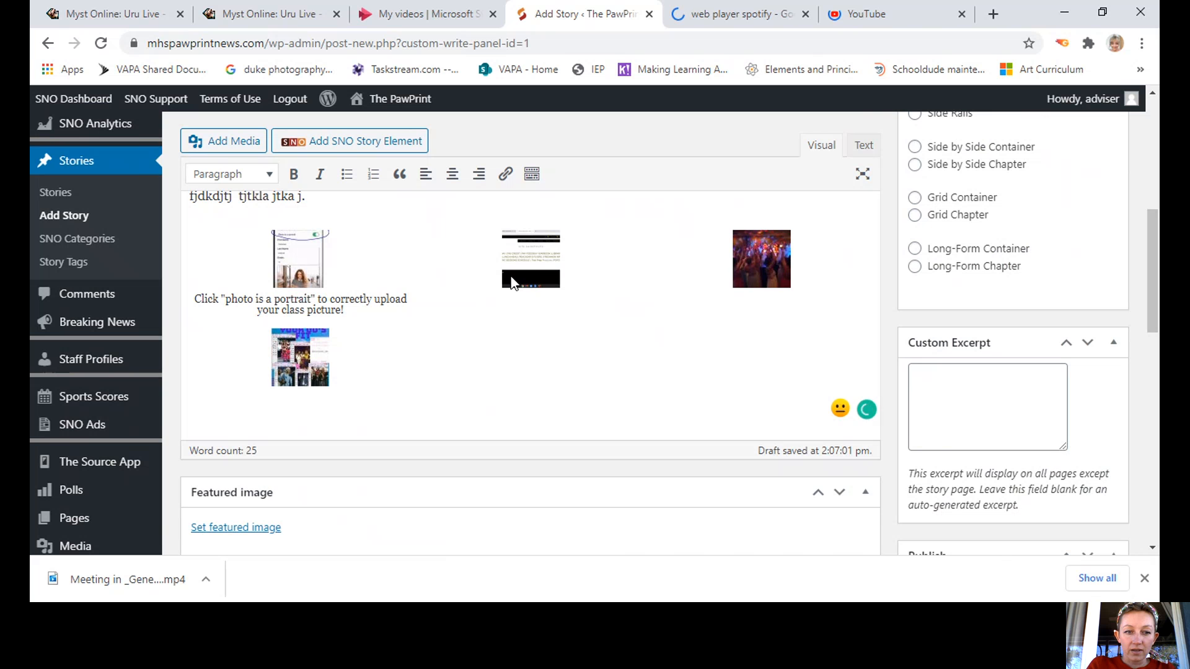
key(Return)
key(Return)
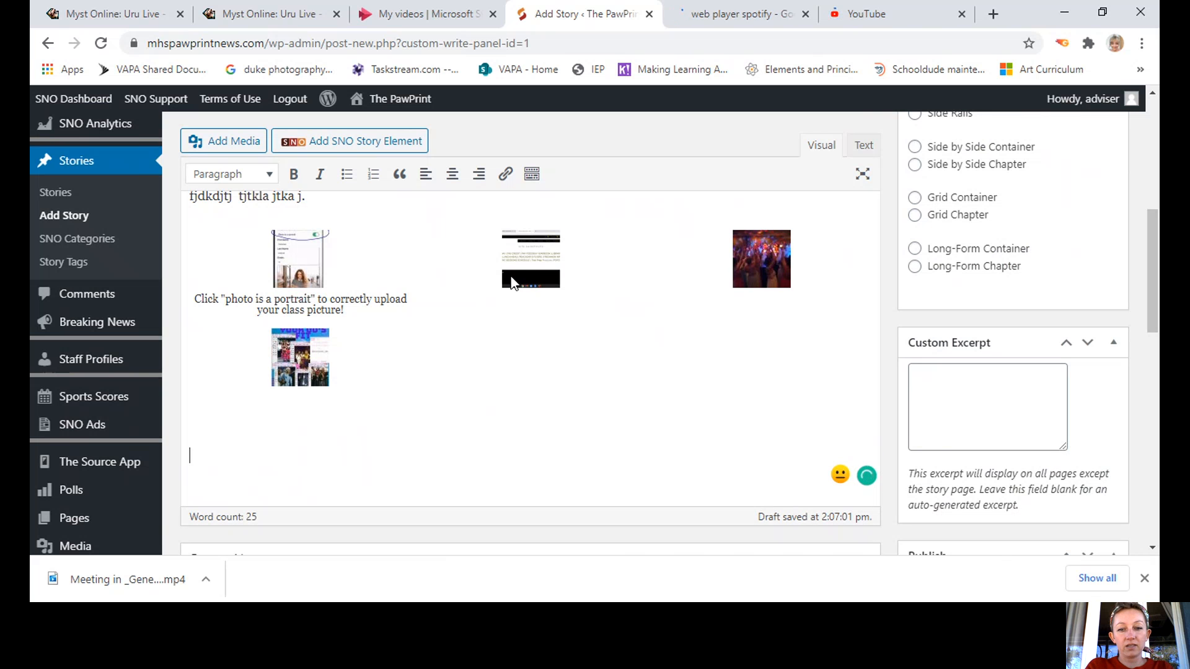
text(fj)
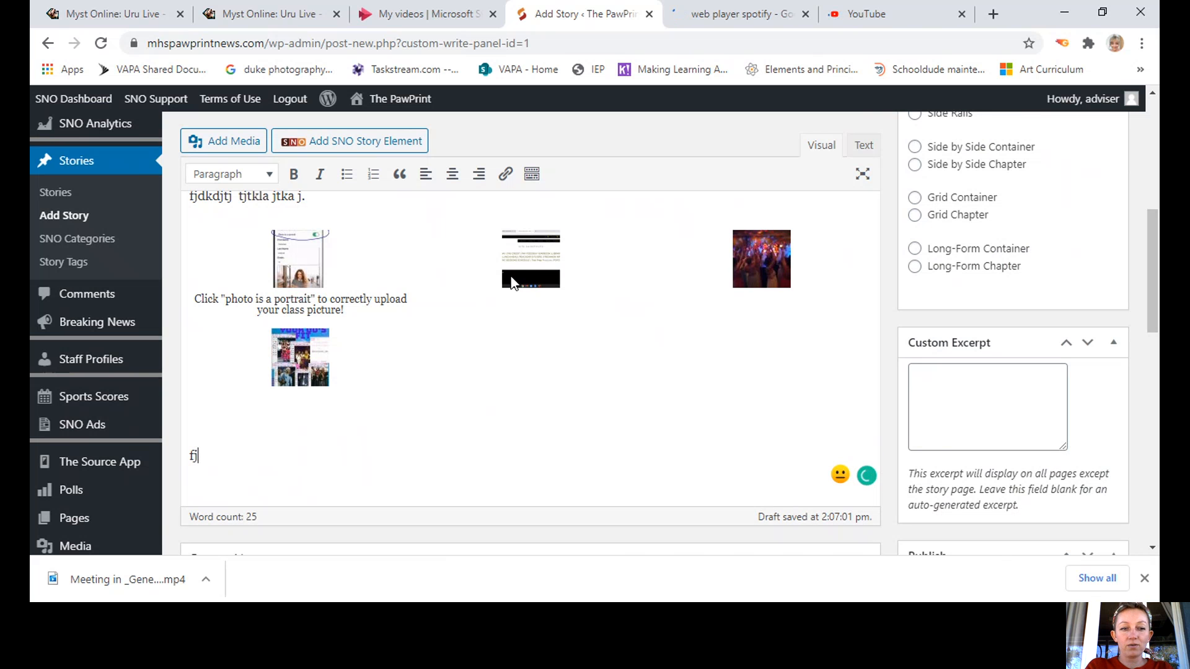
text(dkdjtjasdktjkladsjtjt)
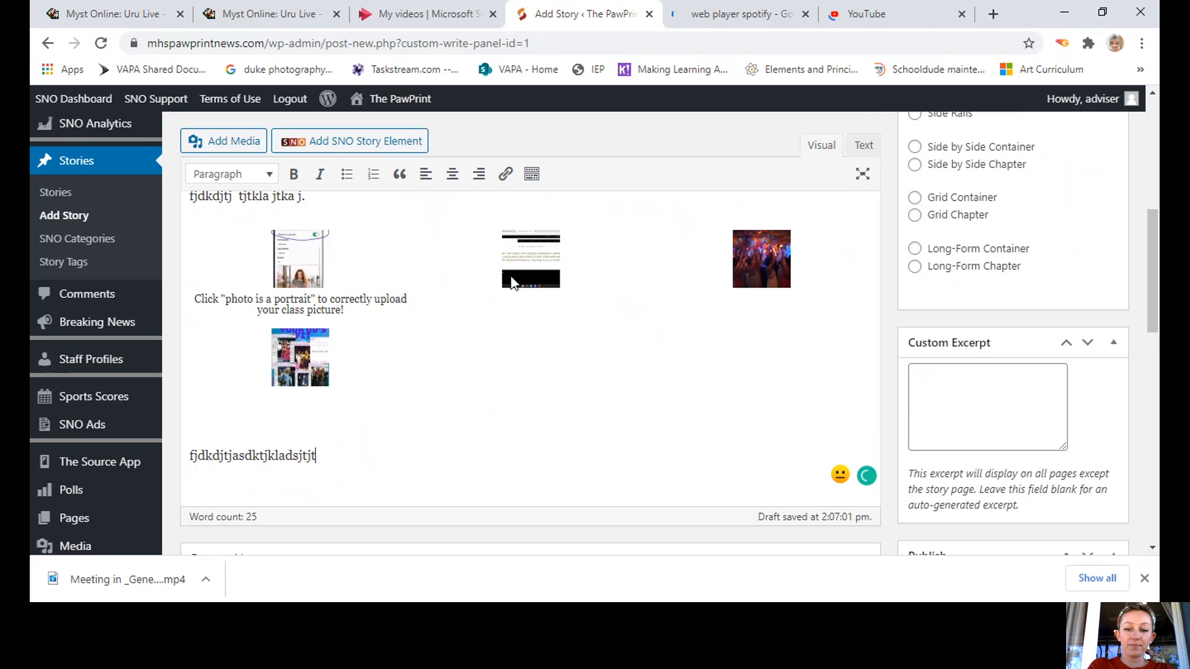
text(.)
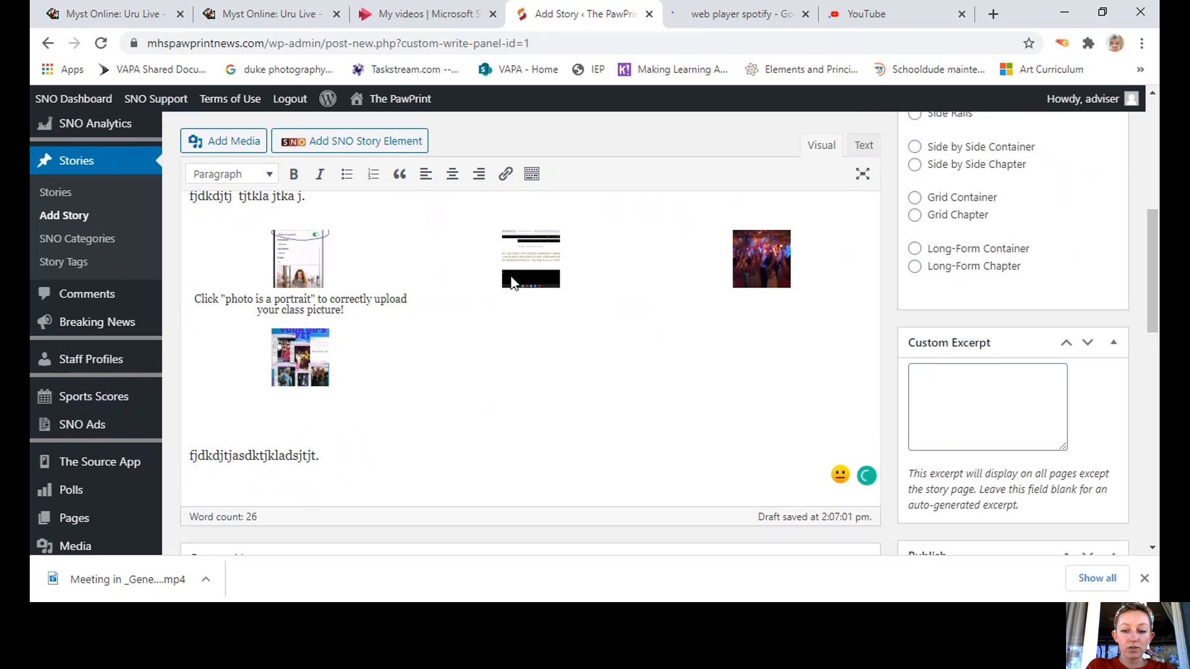
text( fjfjdkd )
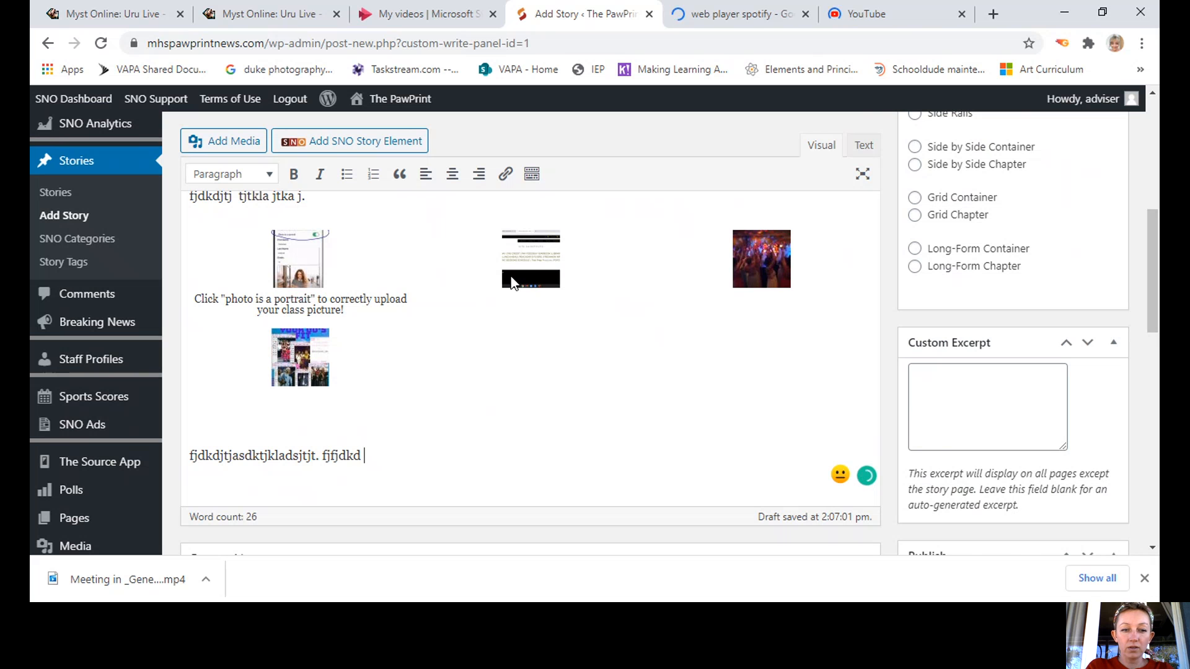
text(jdsajklda.)
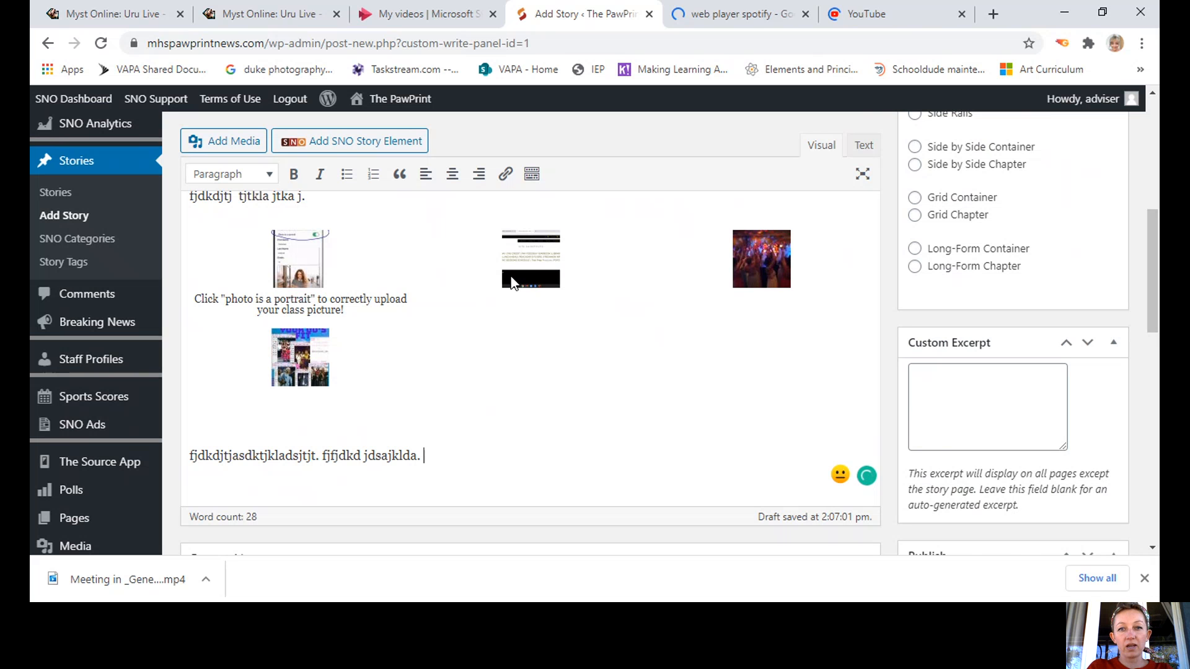
Open Spotify Web Player from the search results and reach its login page, then go to YouTube.
click(711, 17)
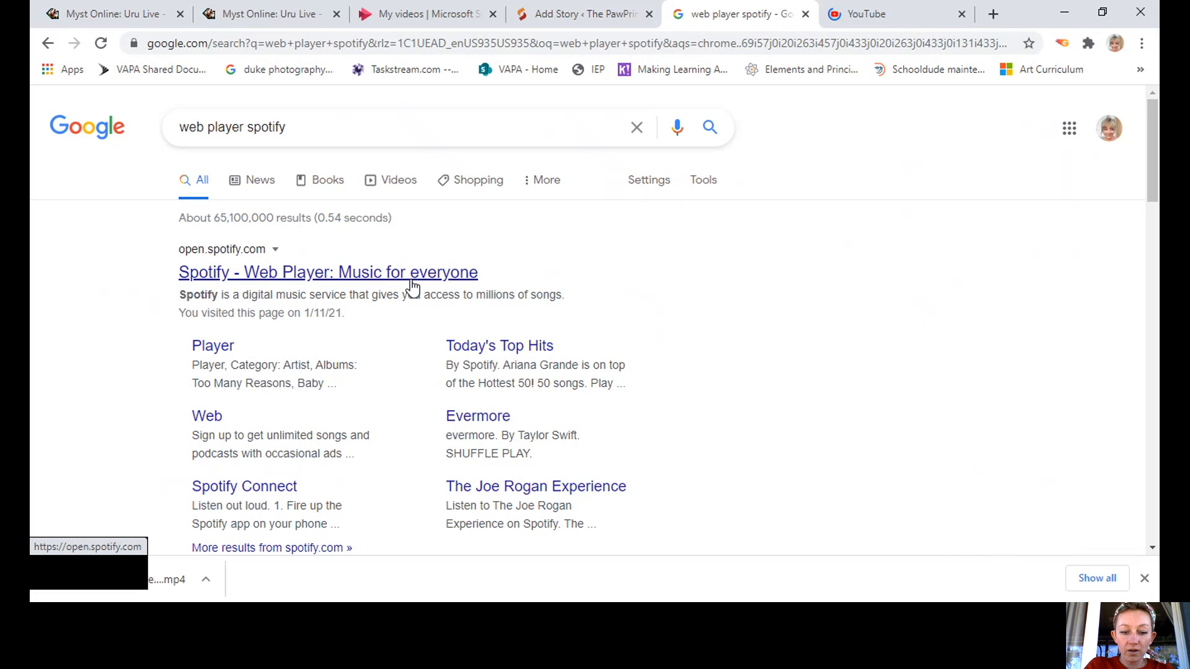
click(411, 281)
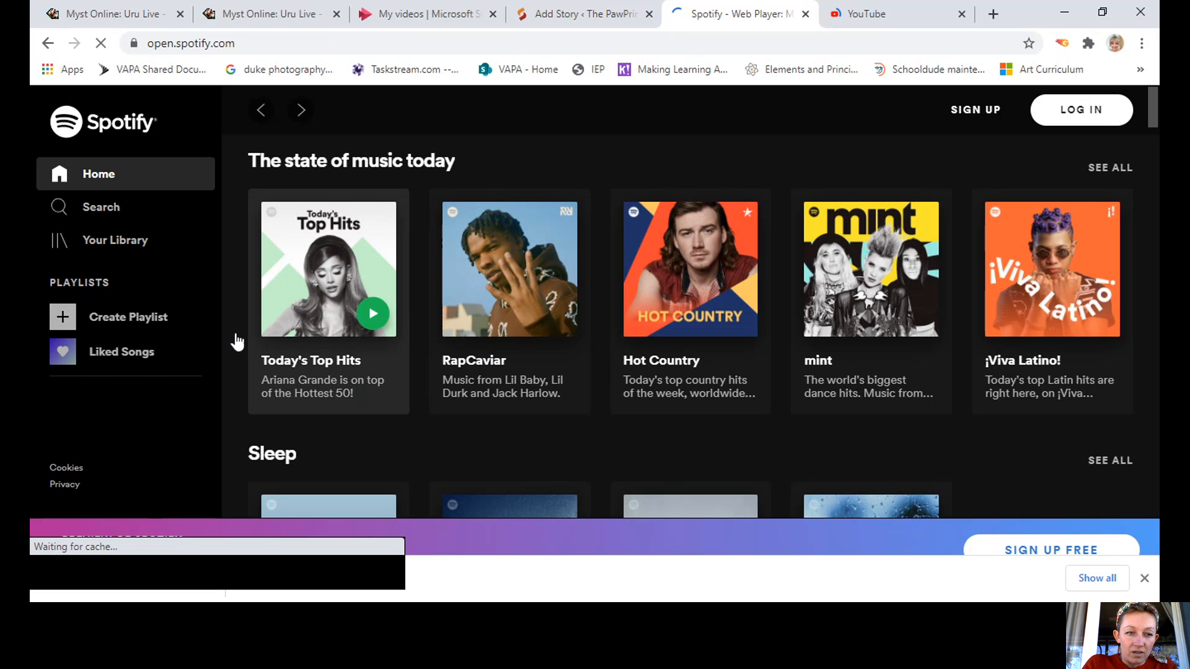
click(135, 354)
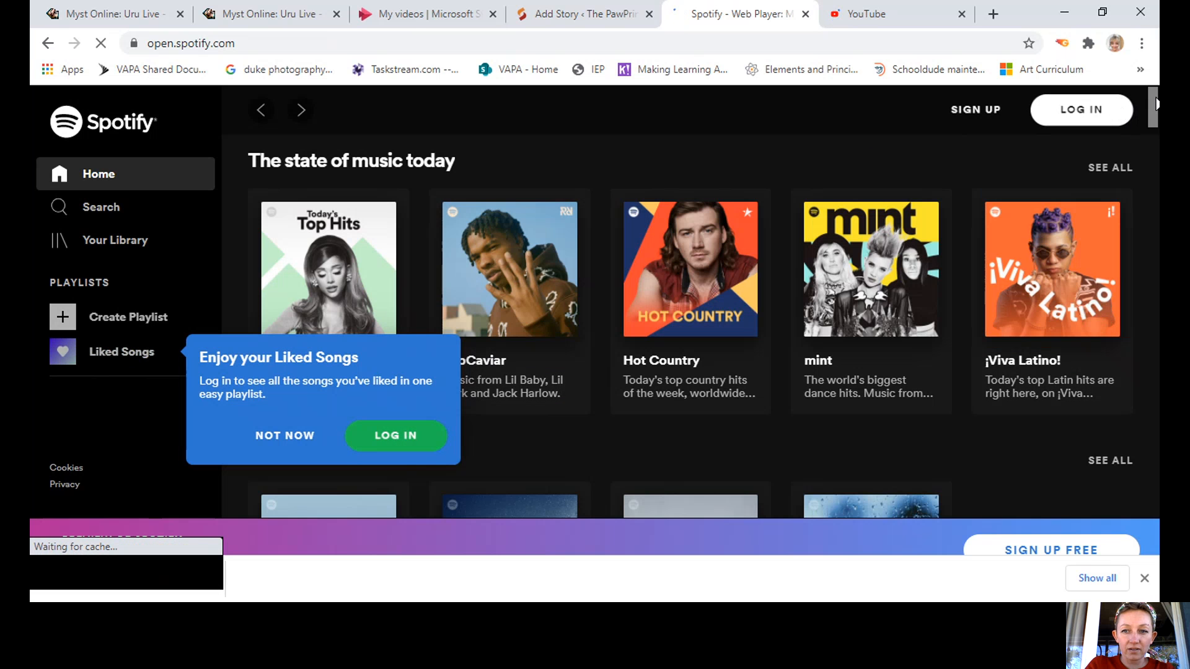
click(267, 441)
scroll(326, 428, down, 5)
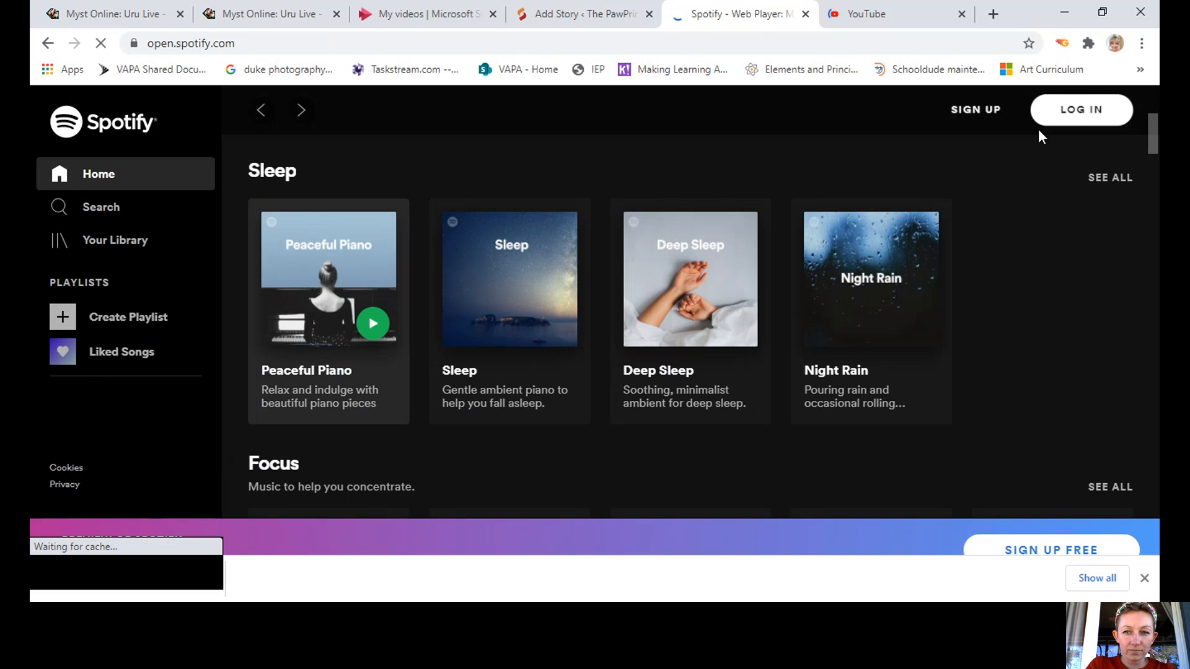
click(1081, 111)
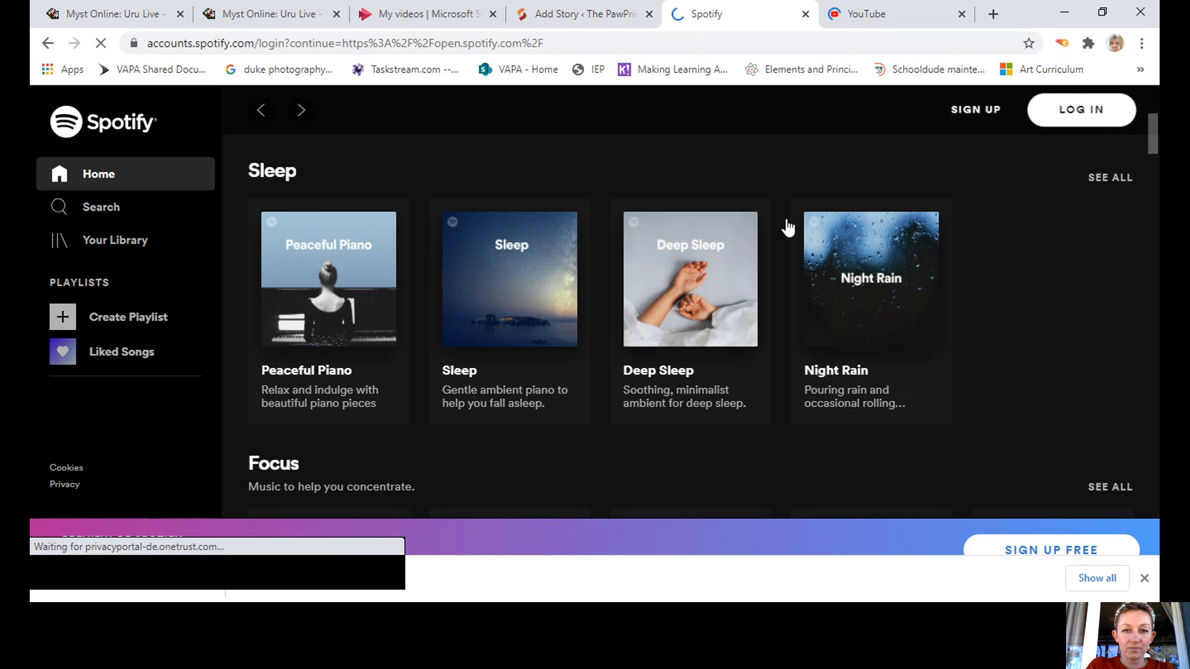
click(866, 12)
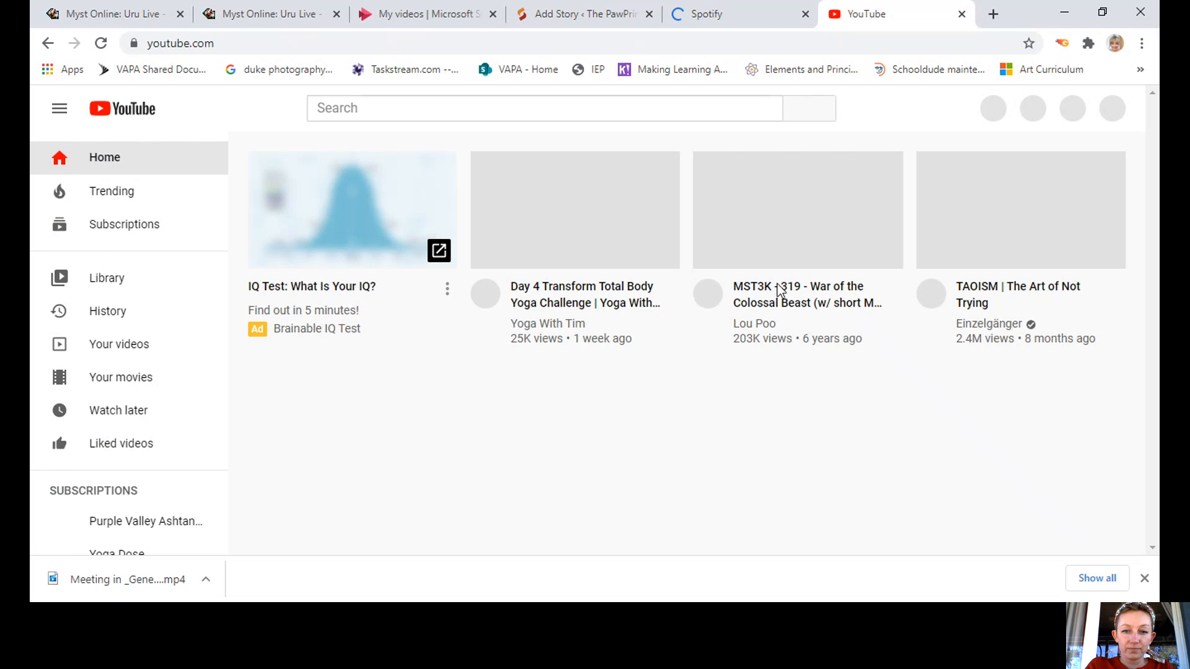
Close the Brainable ad page, reload the video page and pause 'TAOISM | The Art of Not Trying'.
click(1011, 289)
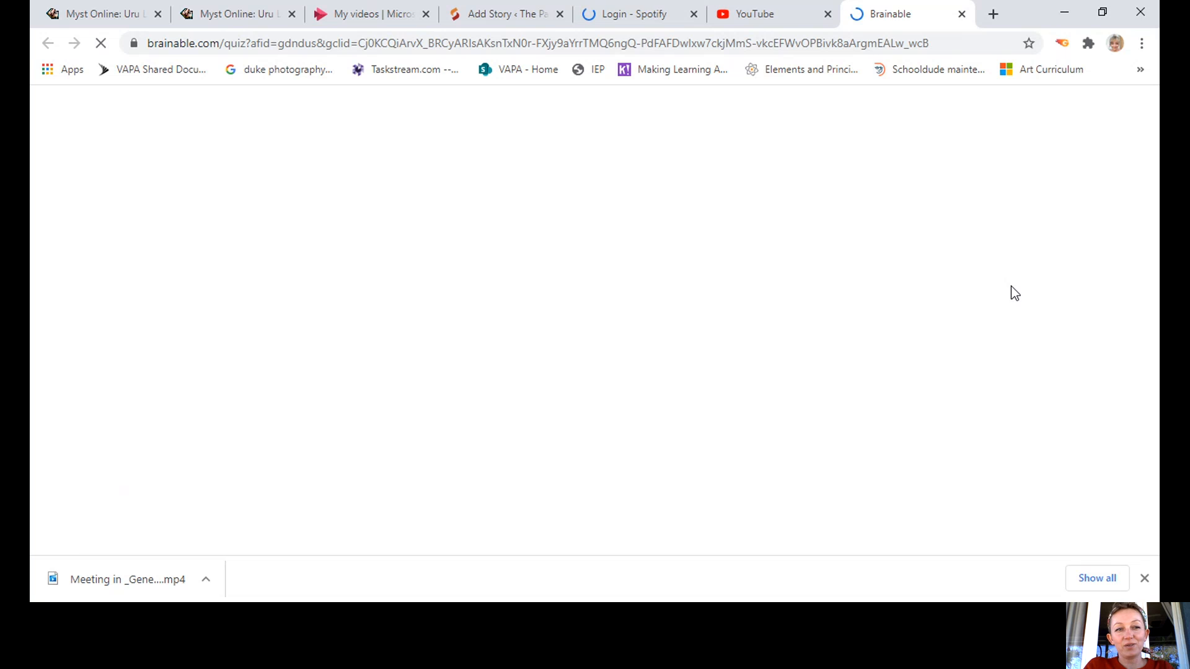
click(752, 13)
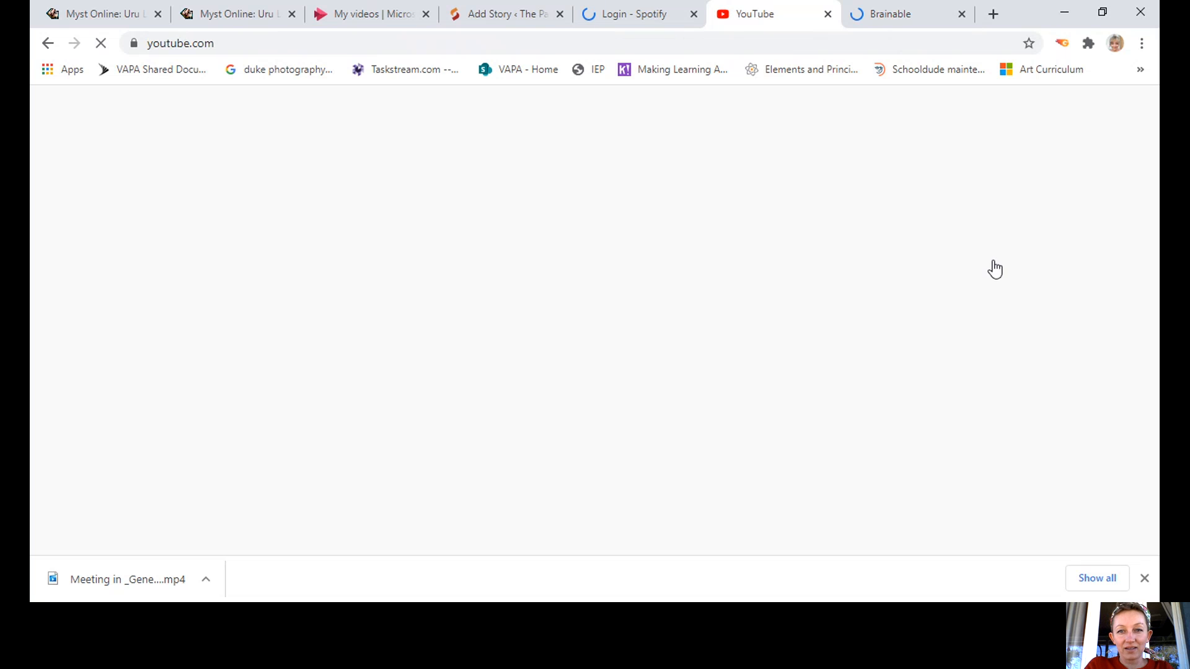
click(963, 14)
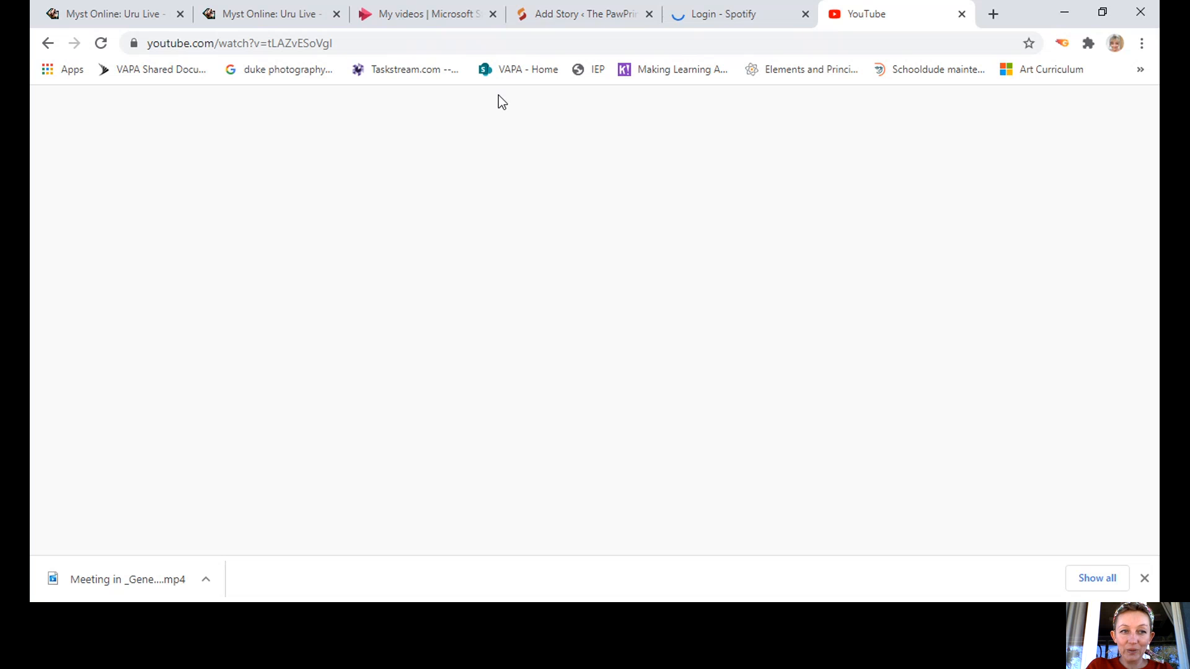
click(100, 43)
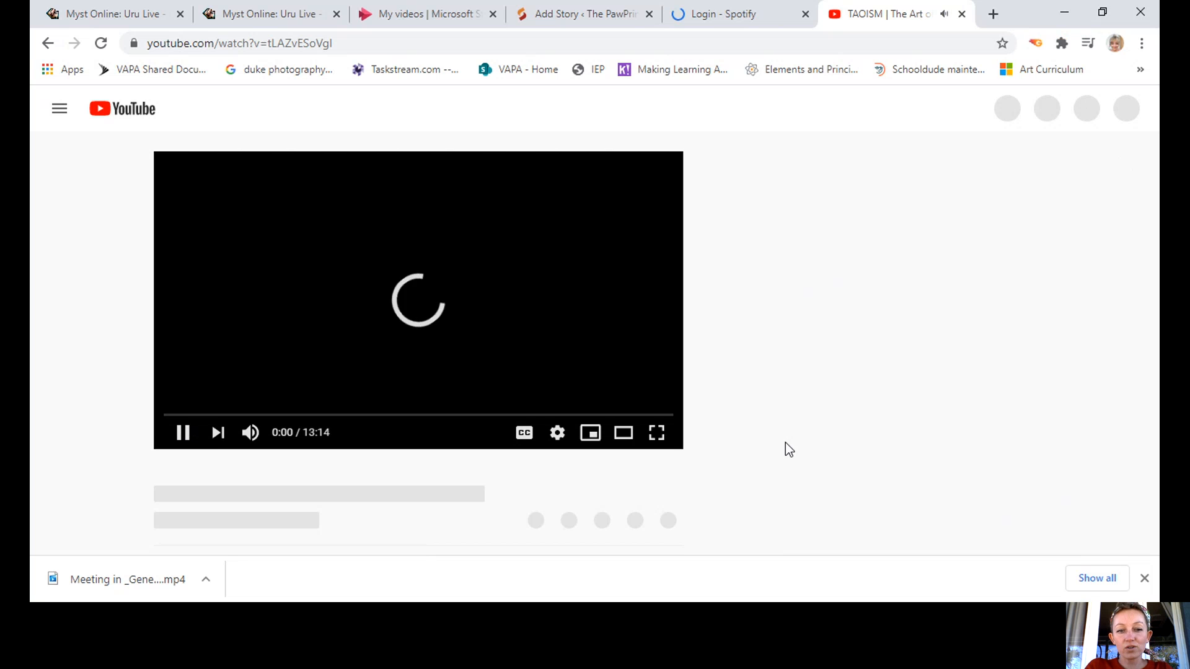
click(183, 435)
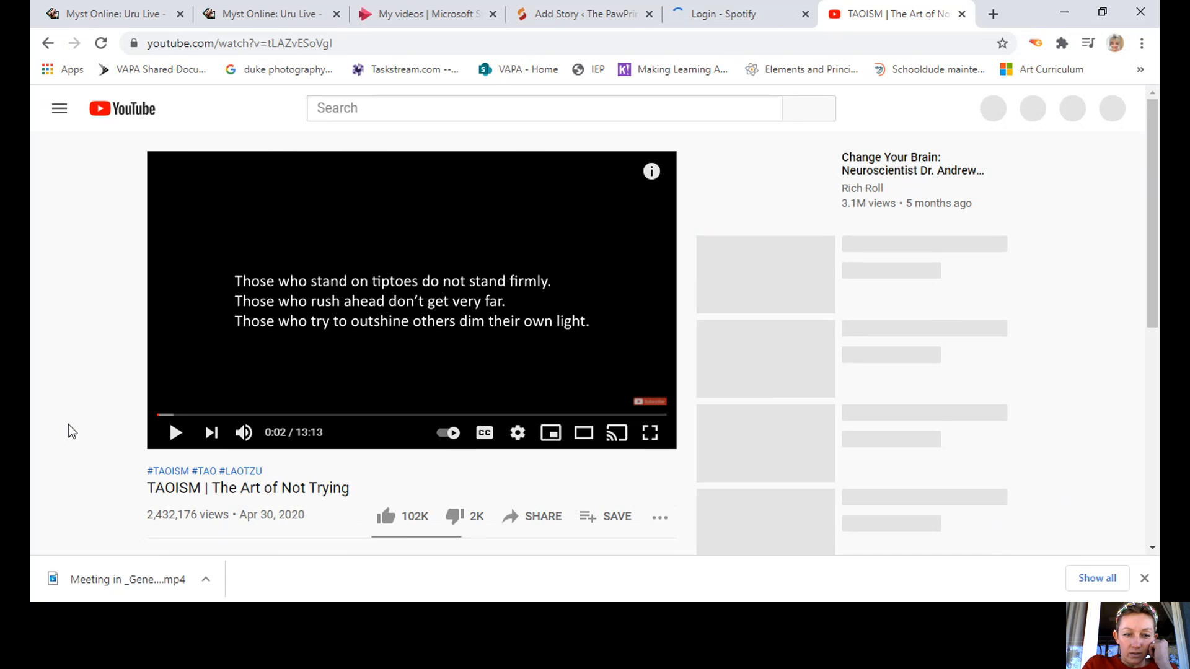
Copy the video's embed code via Share > Embed and return to the Add Story draft.
click(533, 521)
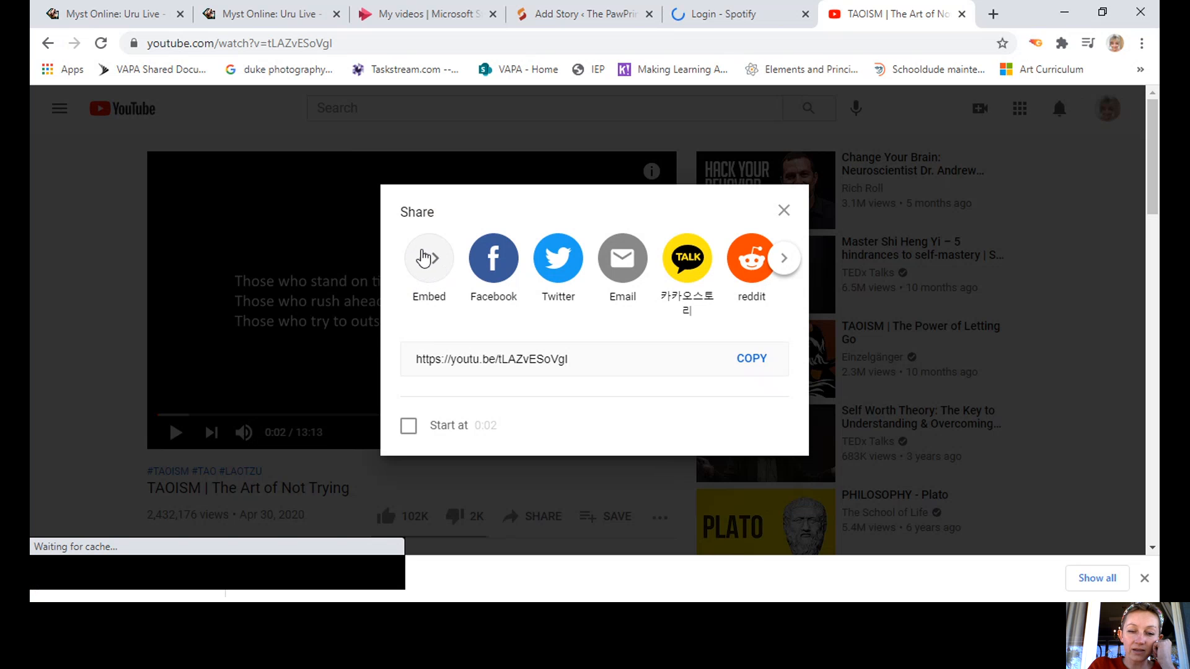
click(428, 258)
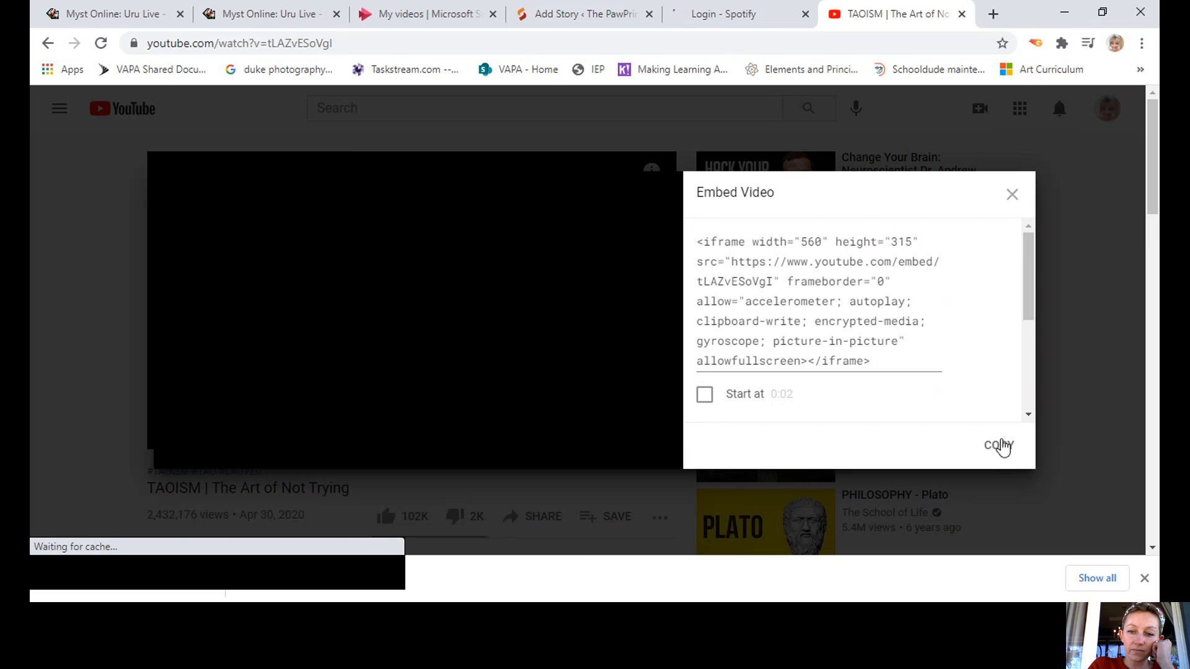
click(999, 446)
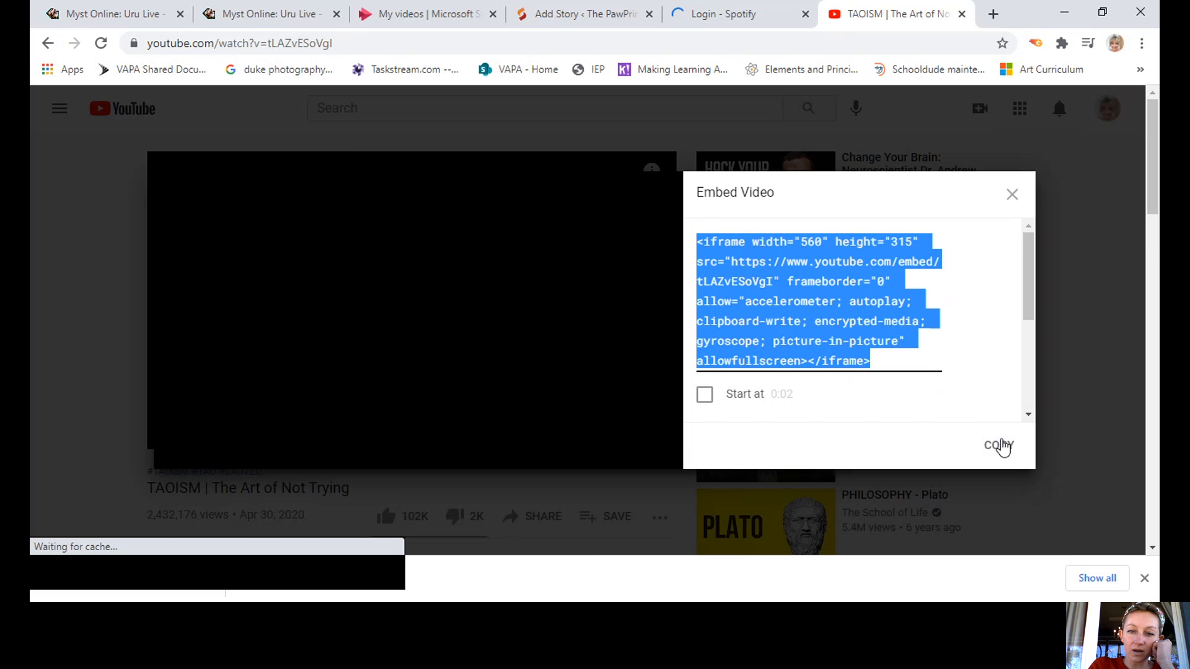
click(572, 15)
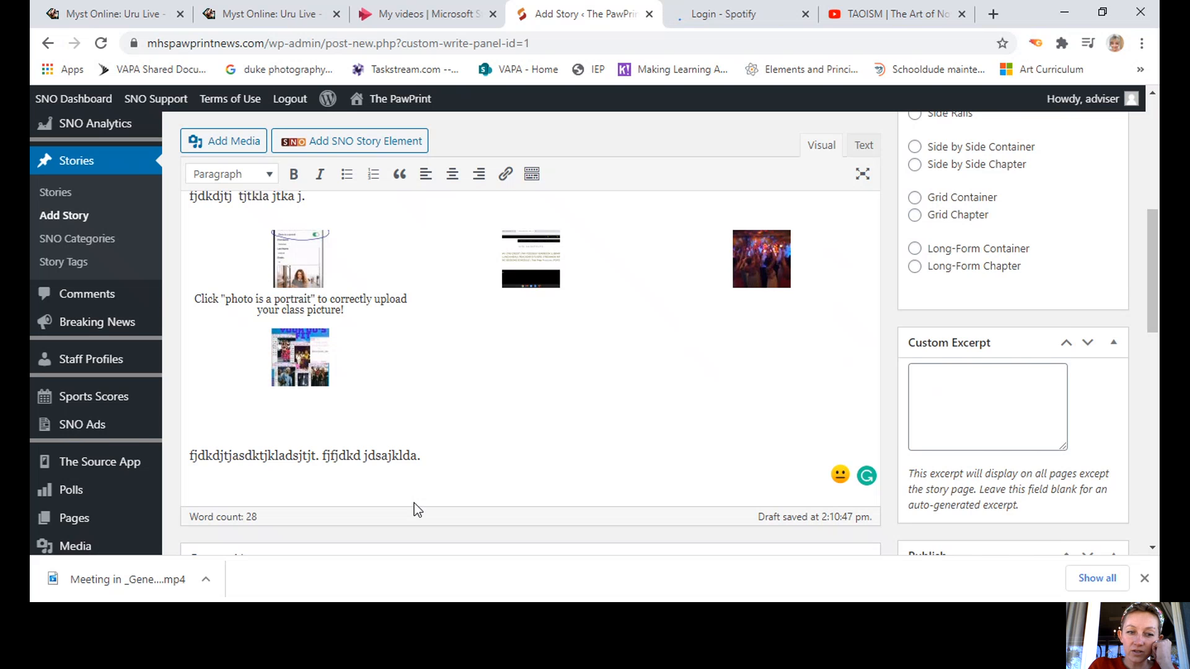
Insert a Video Embed element with the pasted YouTube code, credited 'The Art of Tao', after the last paragraph.
key(Return)
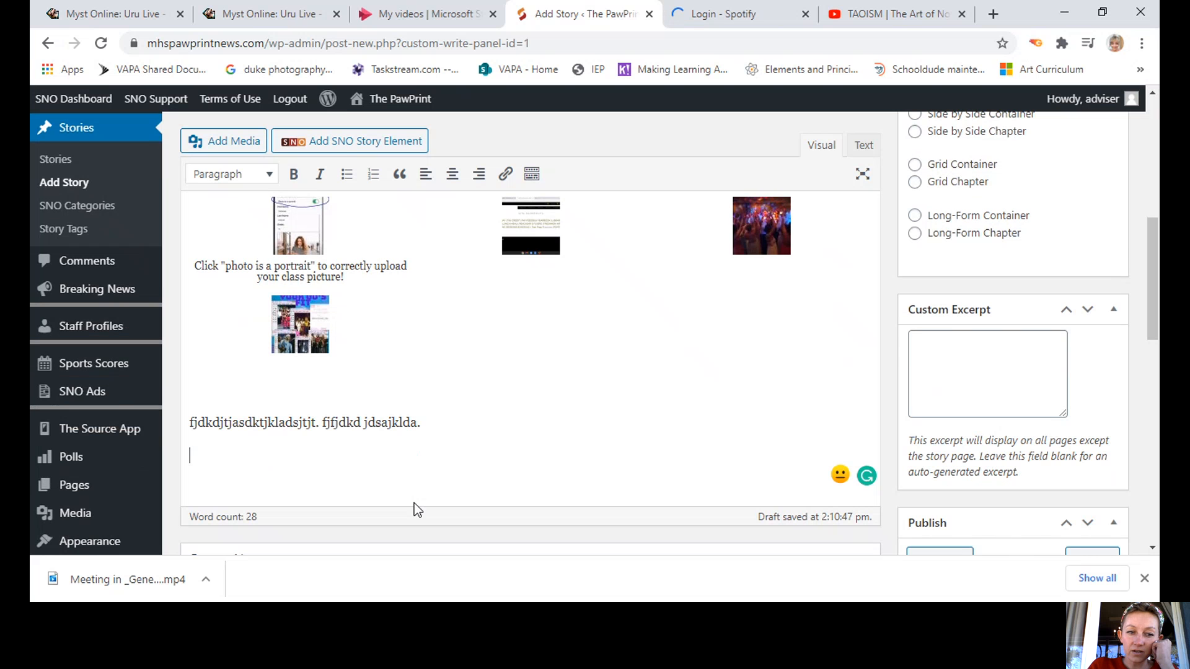
click(344, 143)
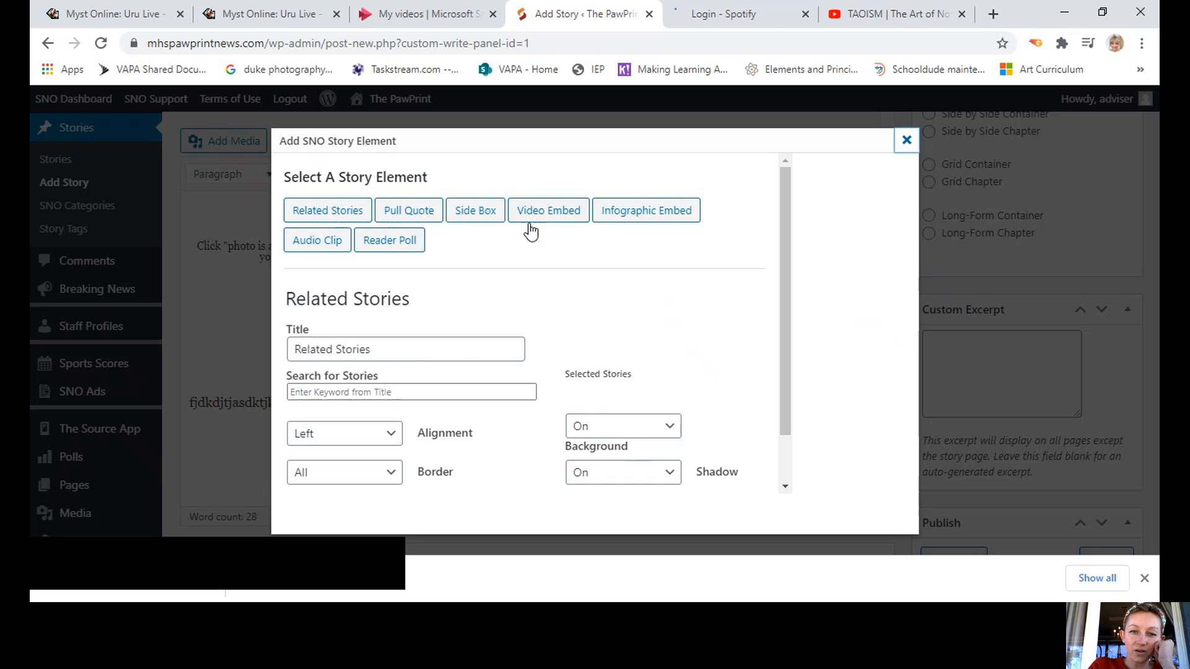
click(557, 225)
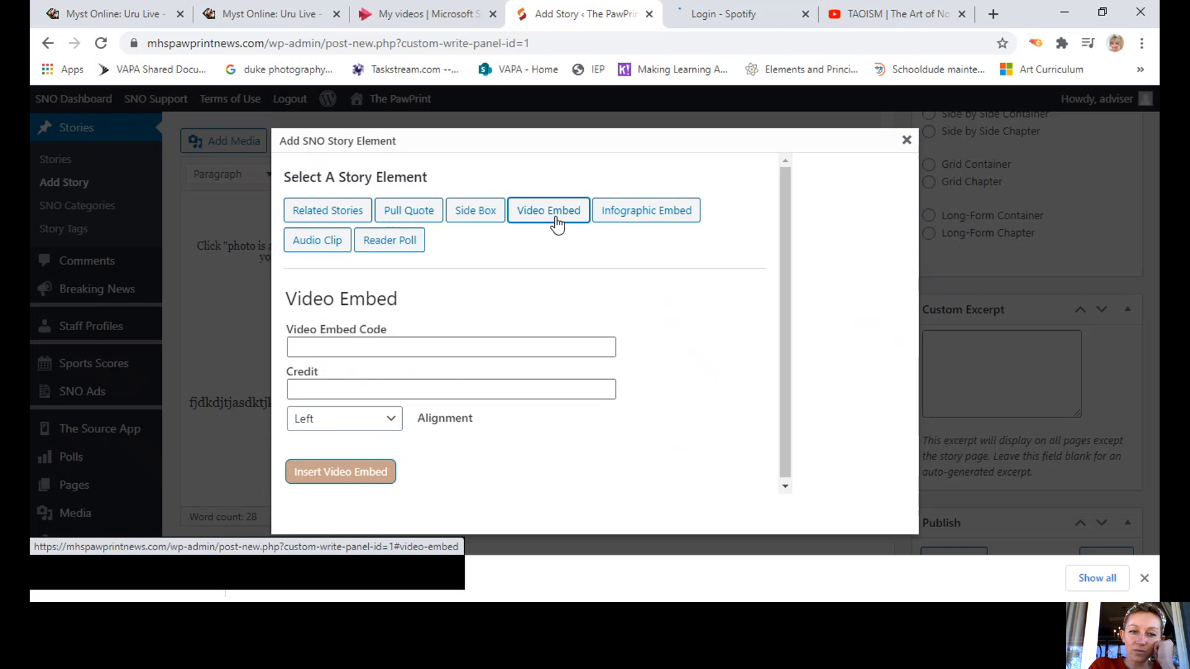
click(308, 348)
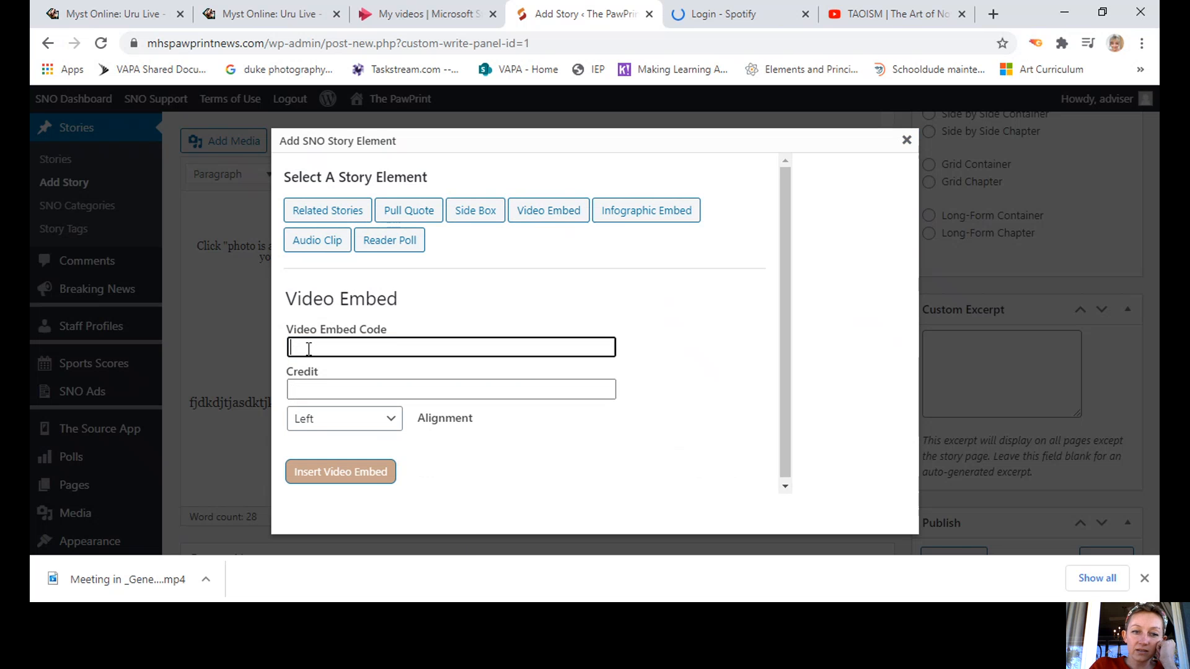
key(ctrl+v)
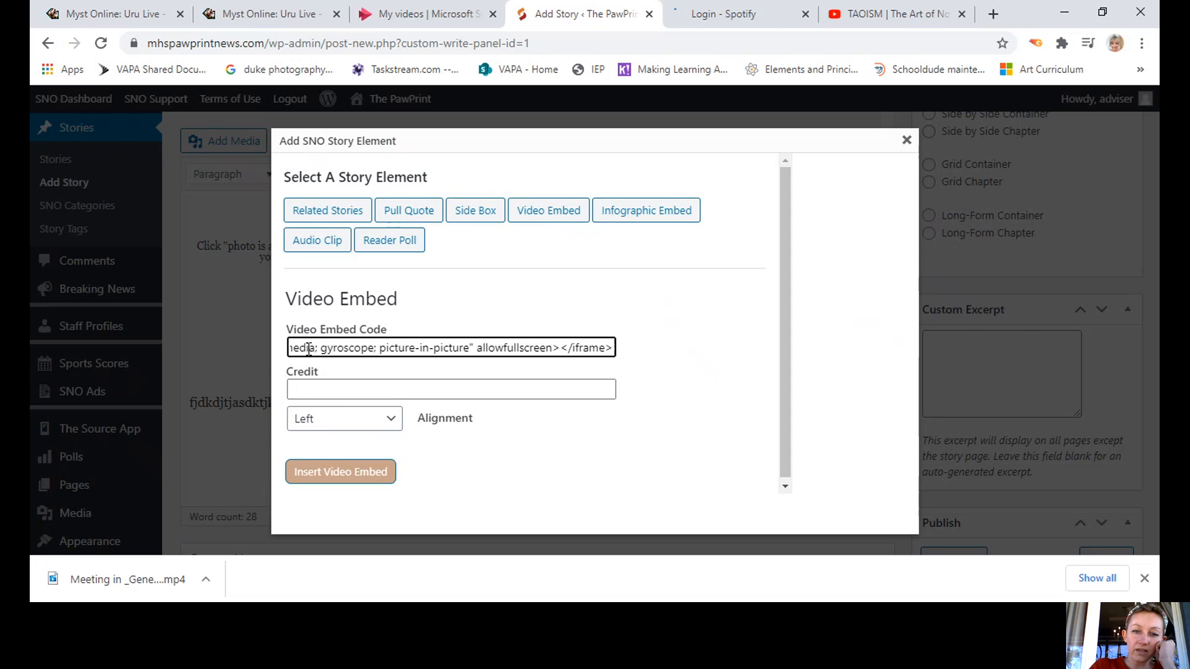
click(307, 386)
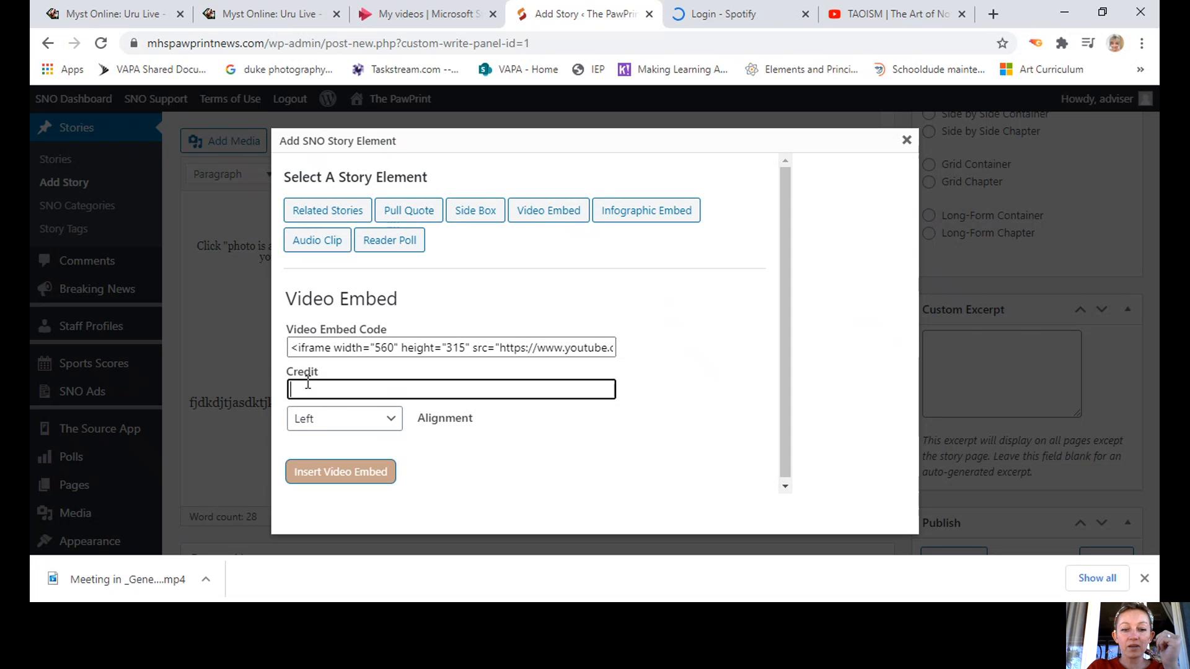
text(The Ar)
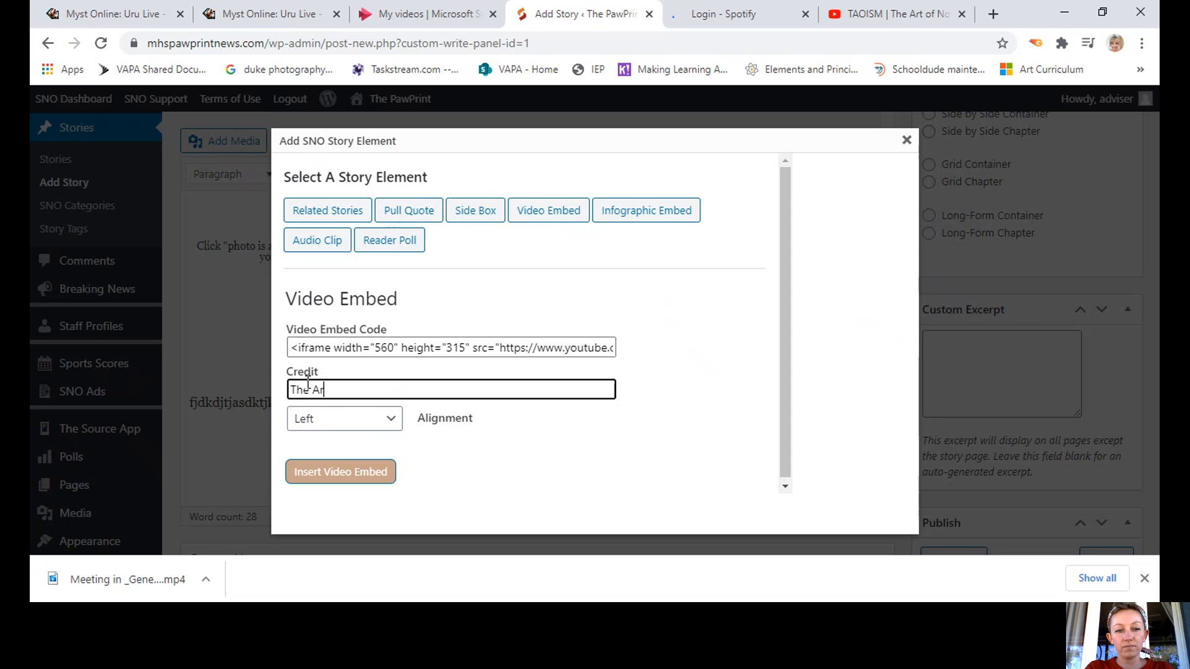
text(t of Tao)
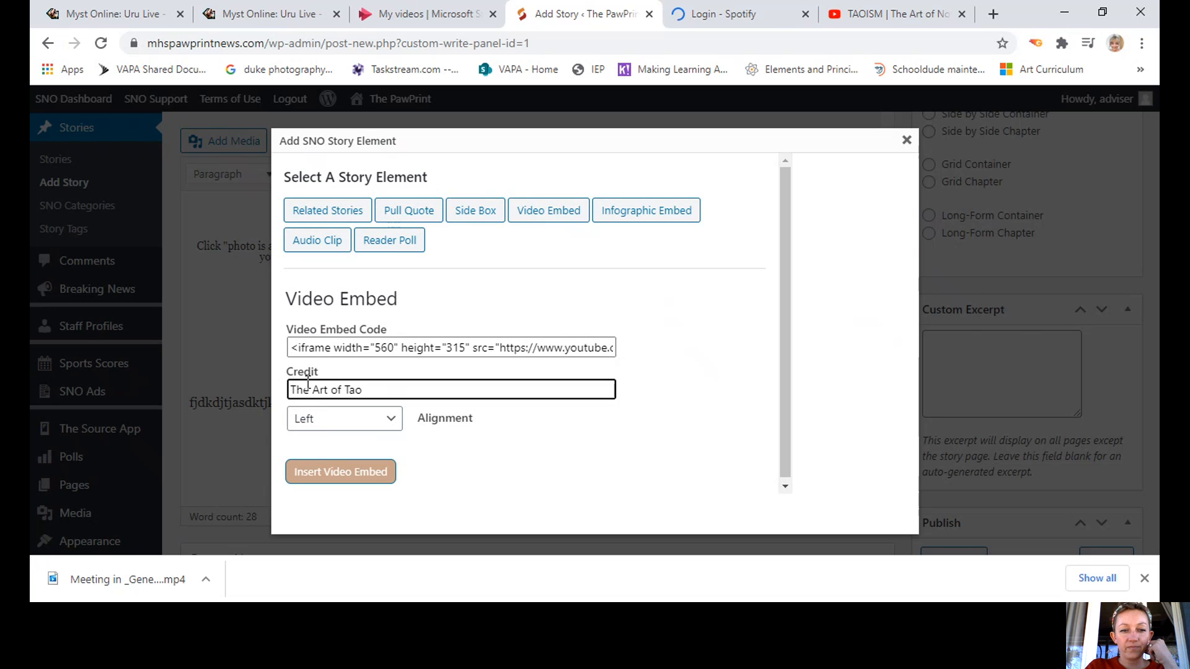
click(433, 452)
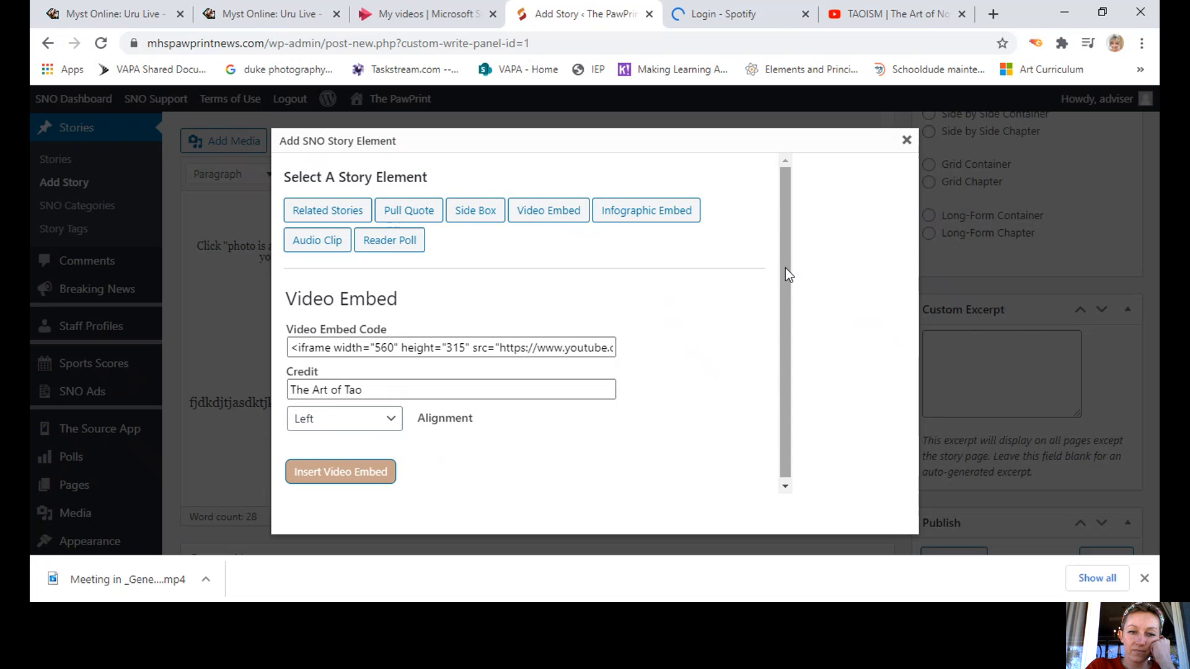
drag(786, 267, 782, 321)
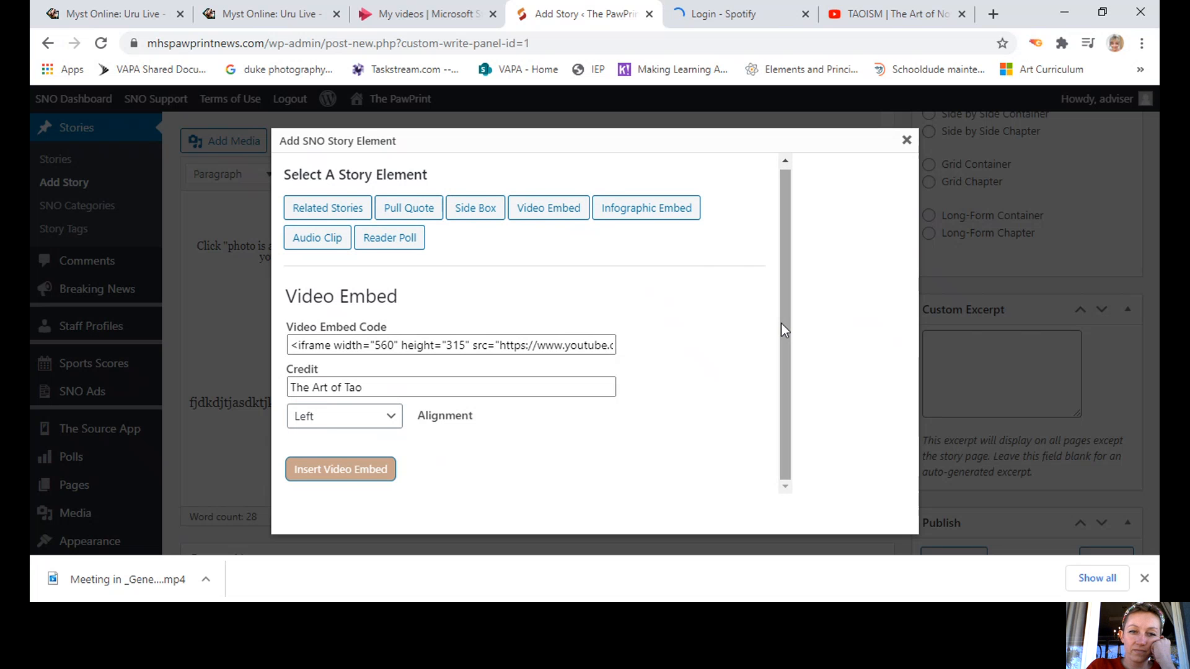
click(360, 472)
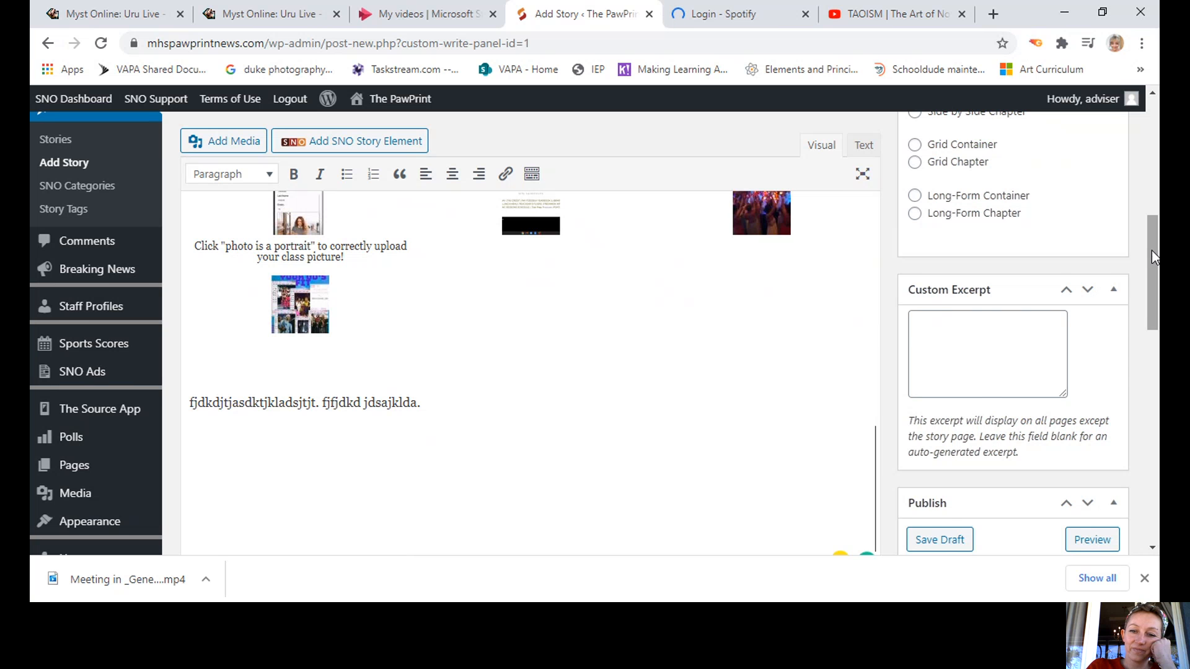
drag(1152, 250, 1151, 303)
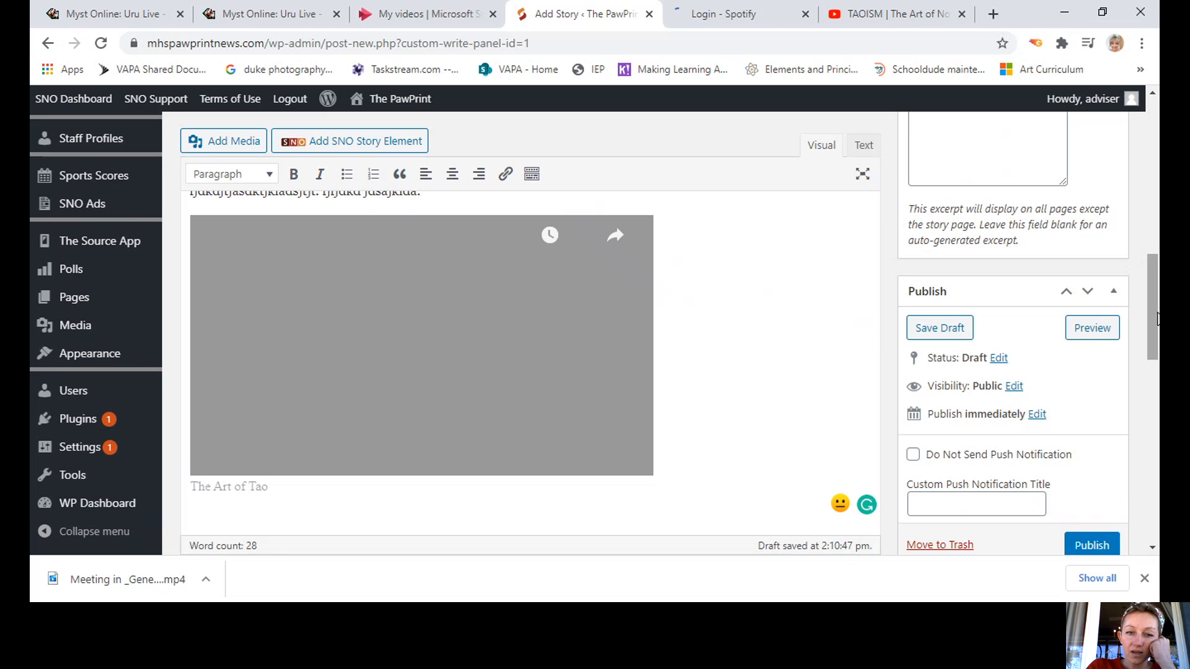
scroll(1156, 319, up, 3)
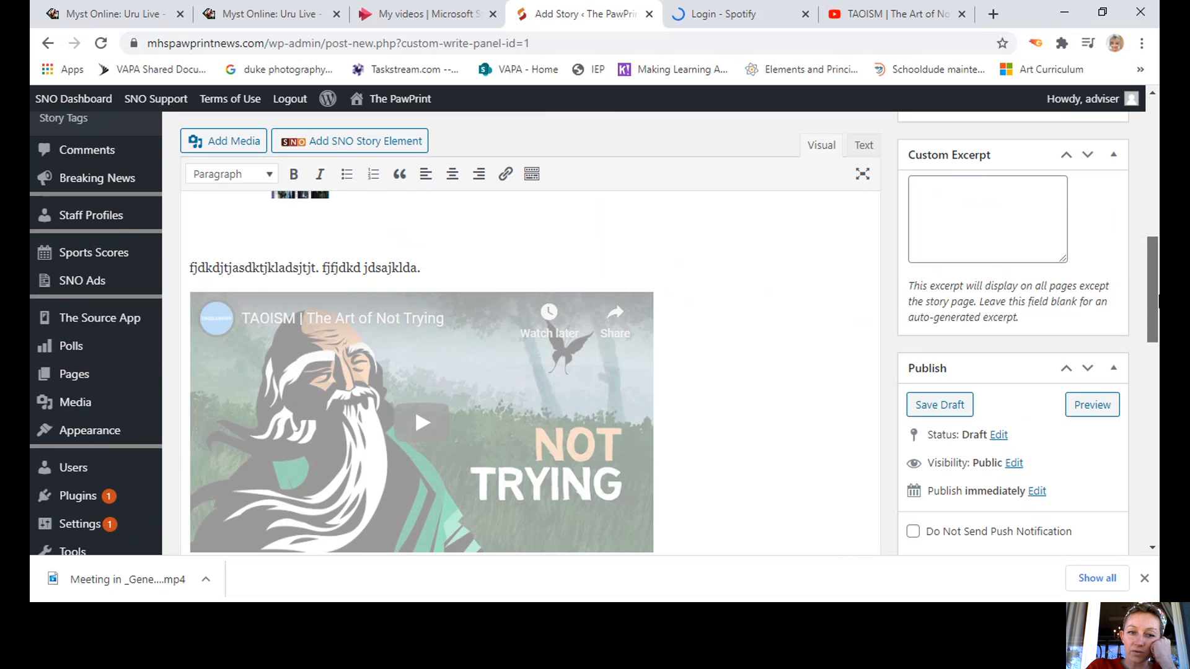
scroll(1158, 279, up, 2)
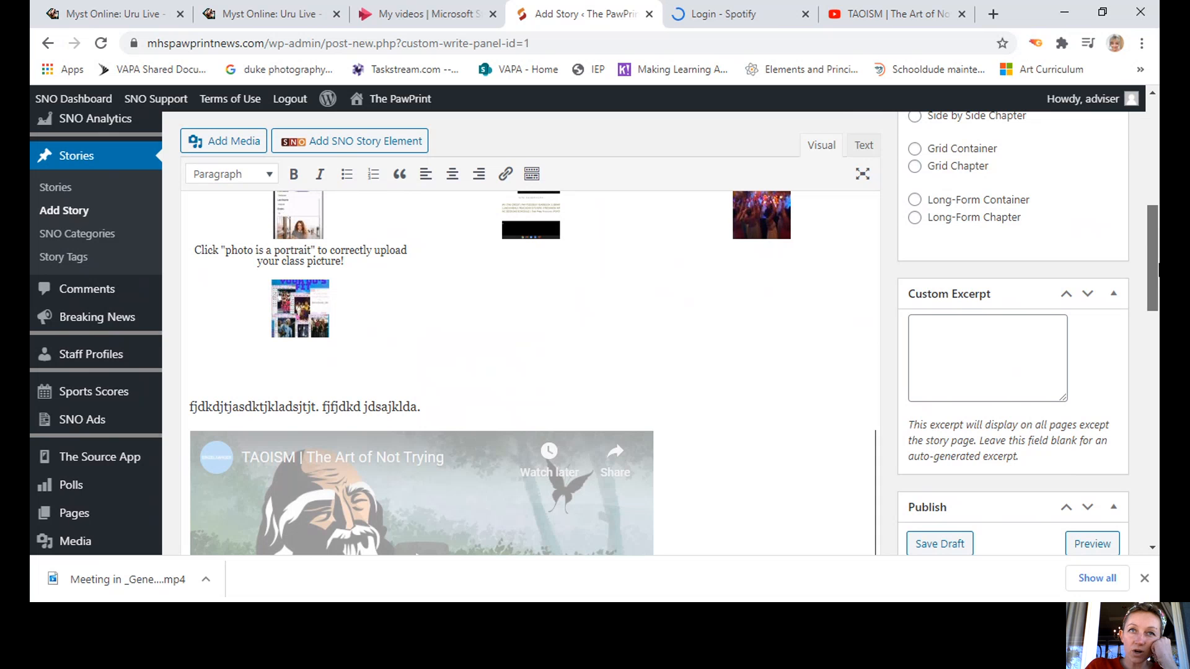
scroll(1157, 265, down, 6)
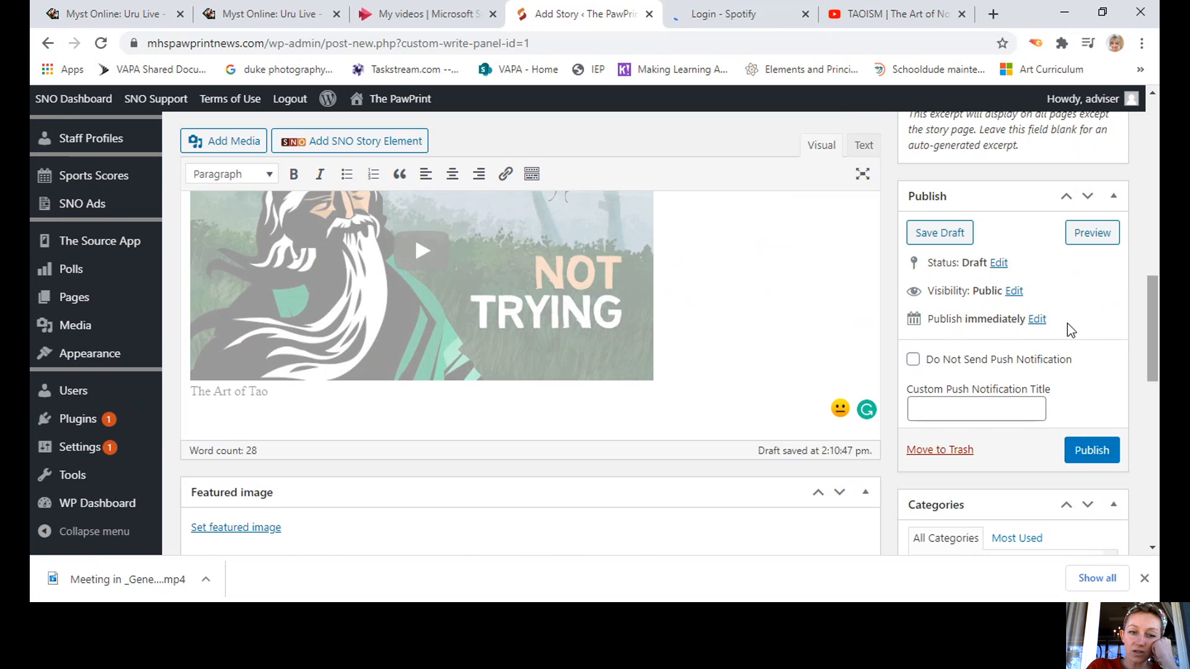
Select the Art of Tao video embed and add an empty paragraph directly below it.
click(255, 415)
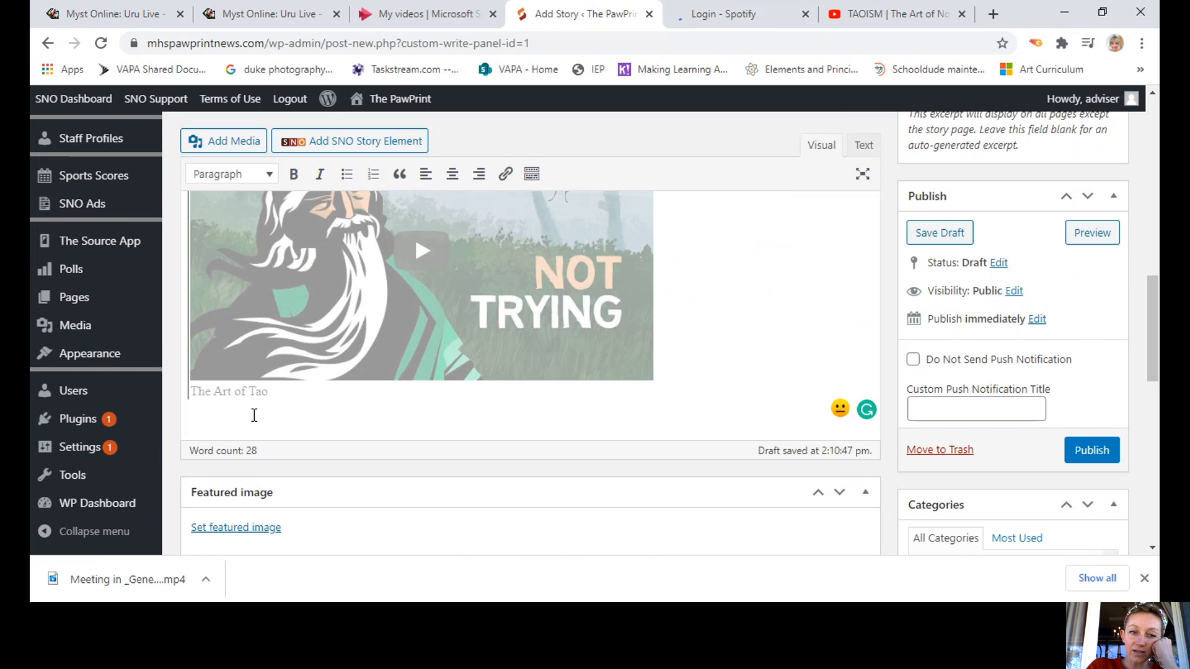
click(709, 328)
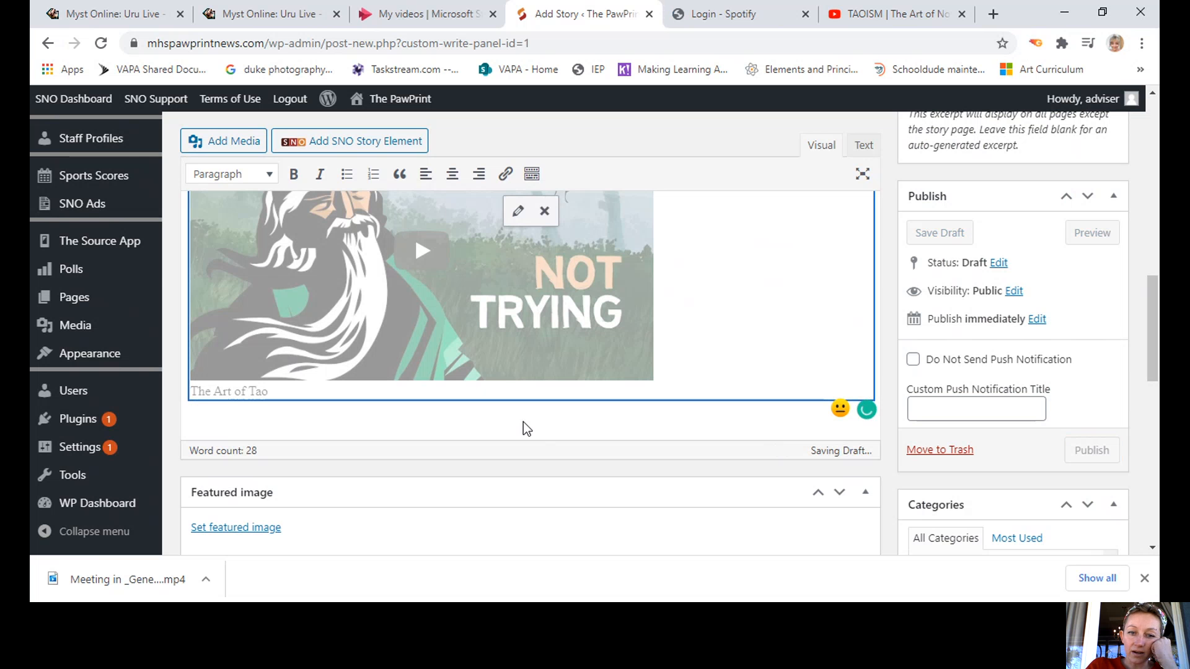
scroll(525, 421, up, 5)
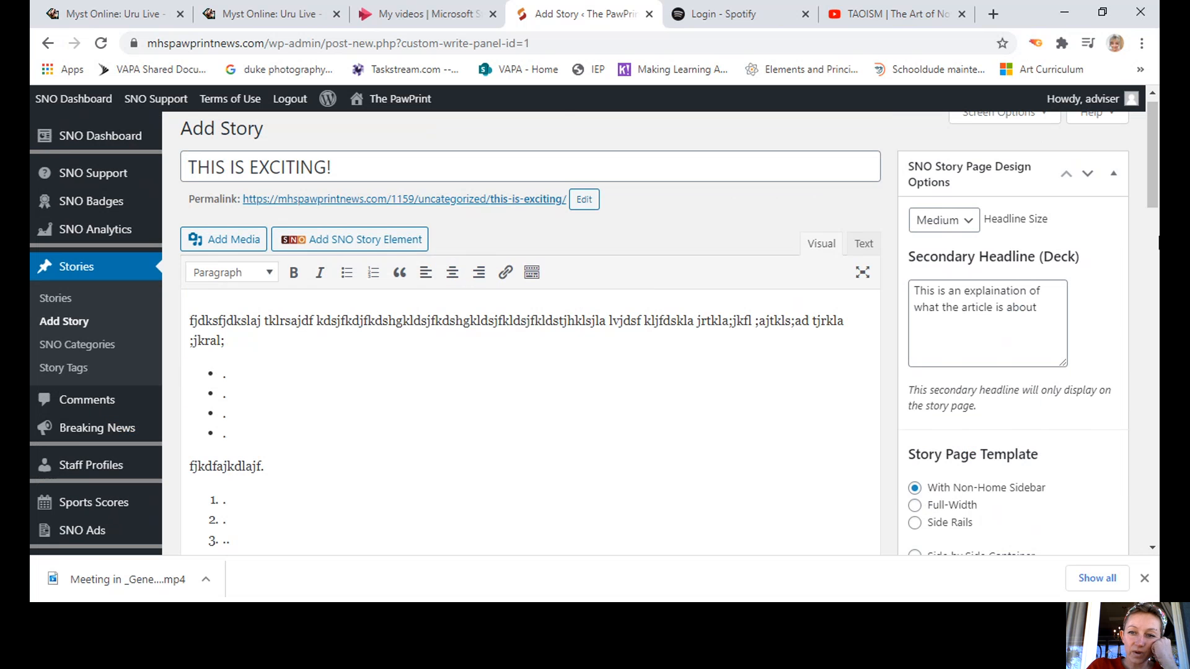
scroll(1155, 240, down, 10)
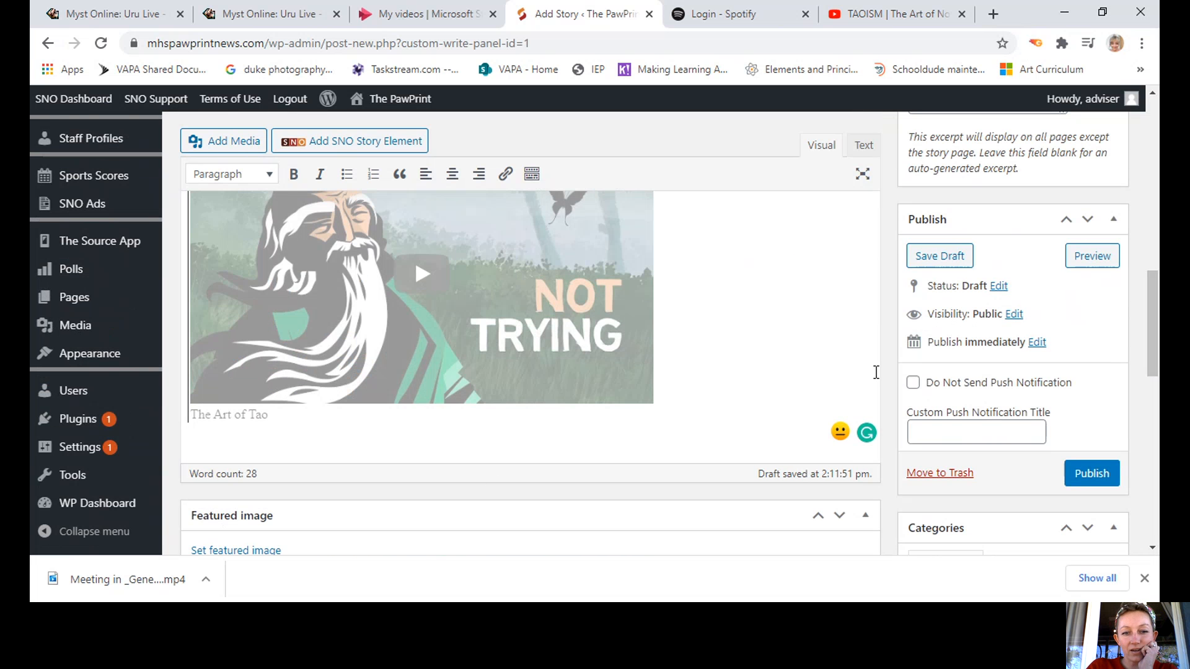
key(Tab)
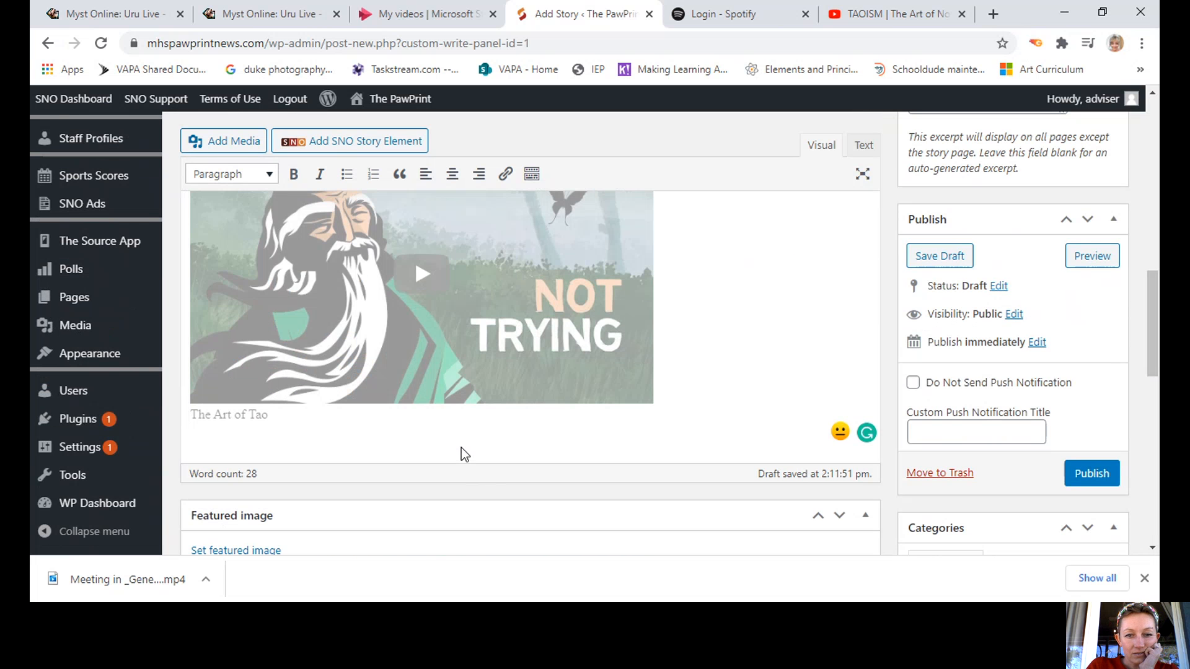
key(Tab)
key(Tab)
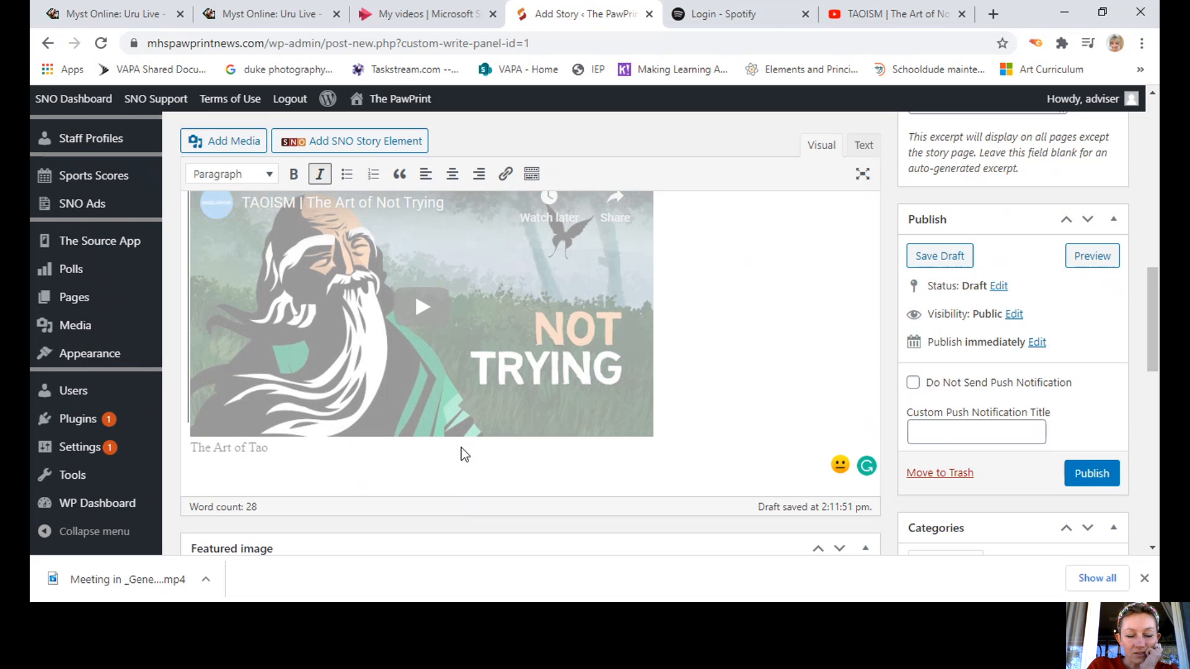
click(590, 456)
key(Down)
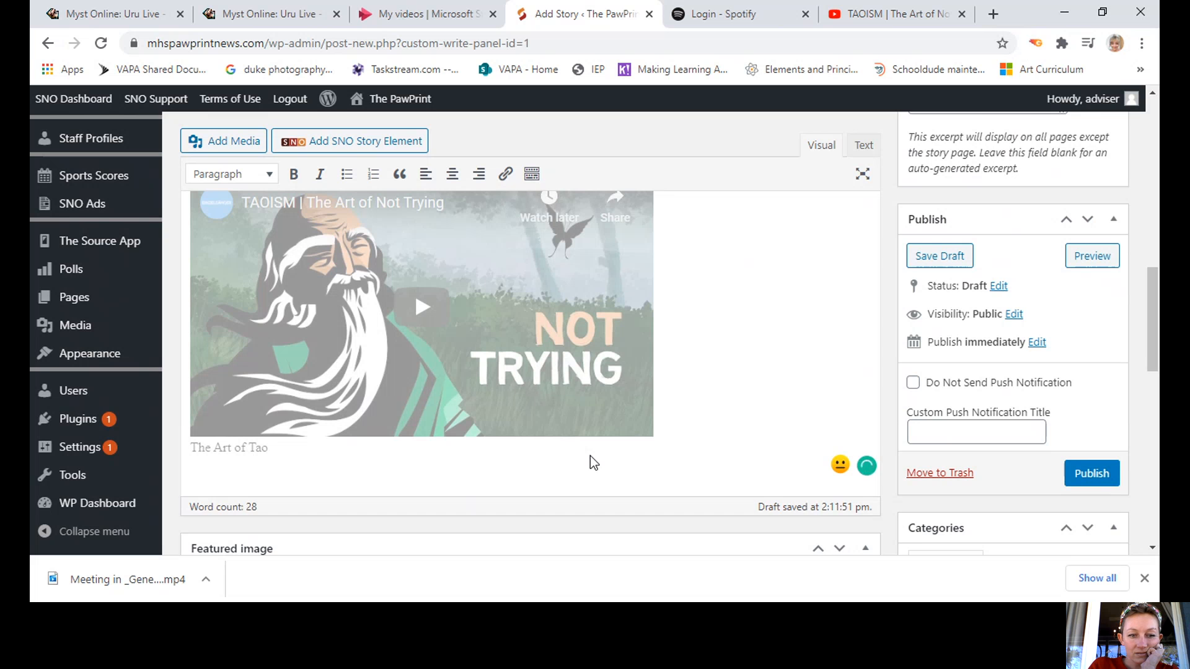
key(Return)
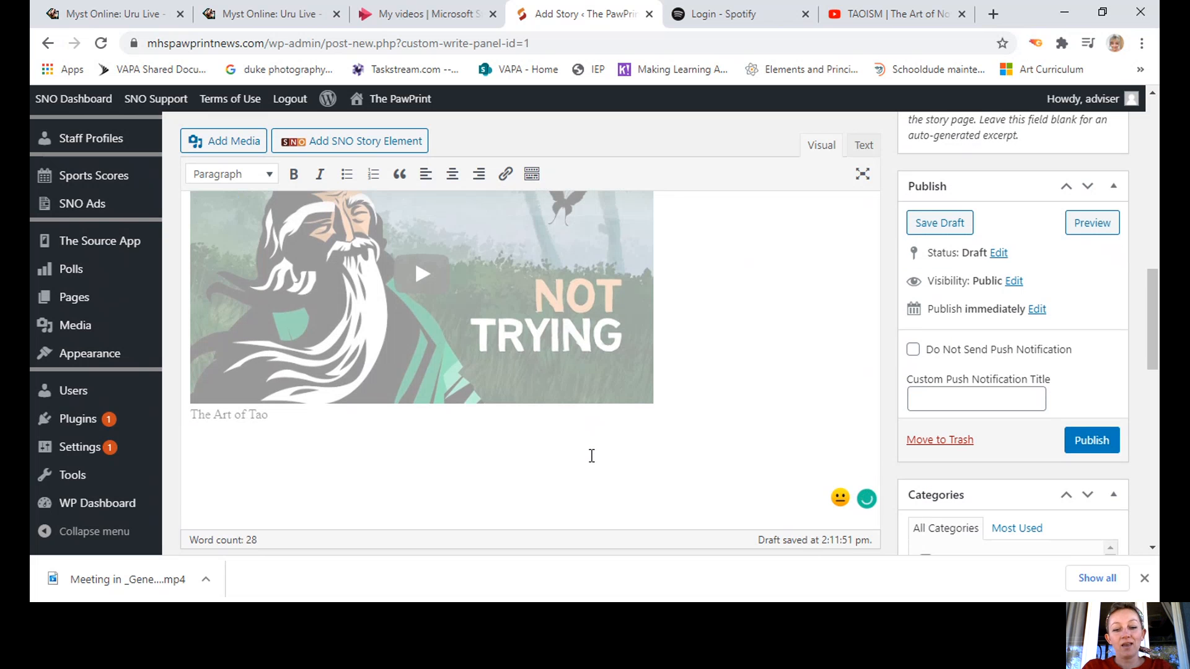
Type the filler text 'fjdkdjt.tja.tja.tjalt.' into the new paragraph below the video.
text(fjdkdjt)
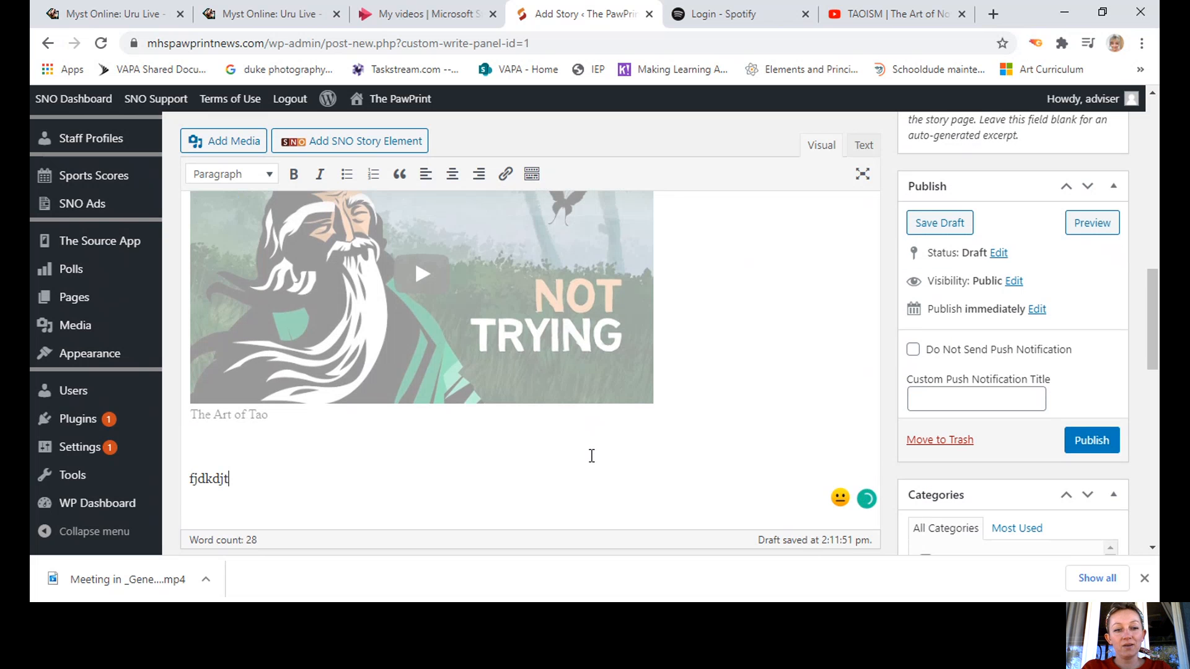
text(.tja.tja.tjalt.)
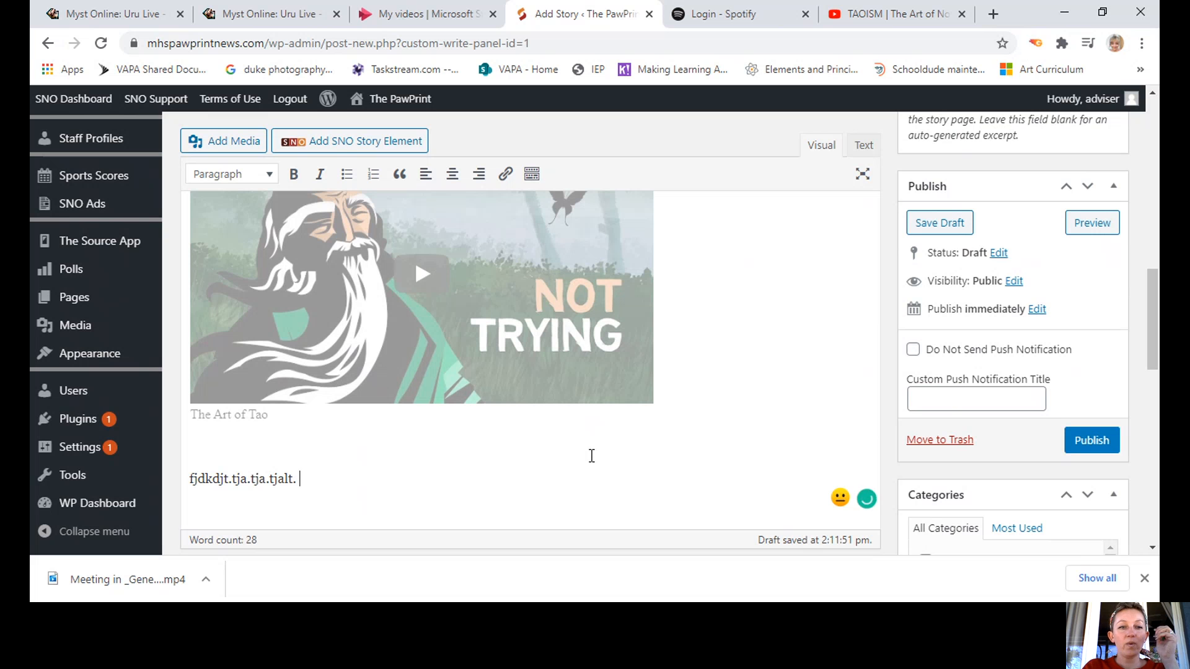
Open the Pull Quote story element form and enter 'Guy From Video' as the speaker.
click(355, 144)
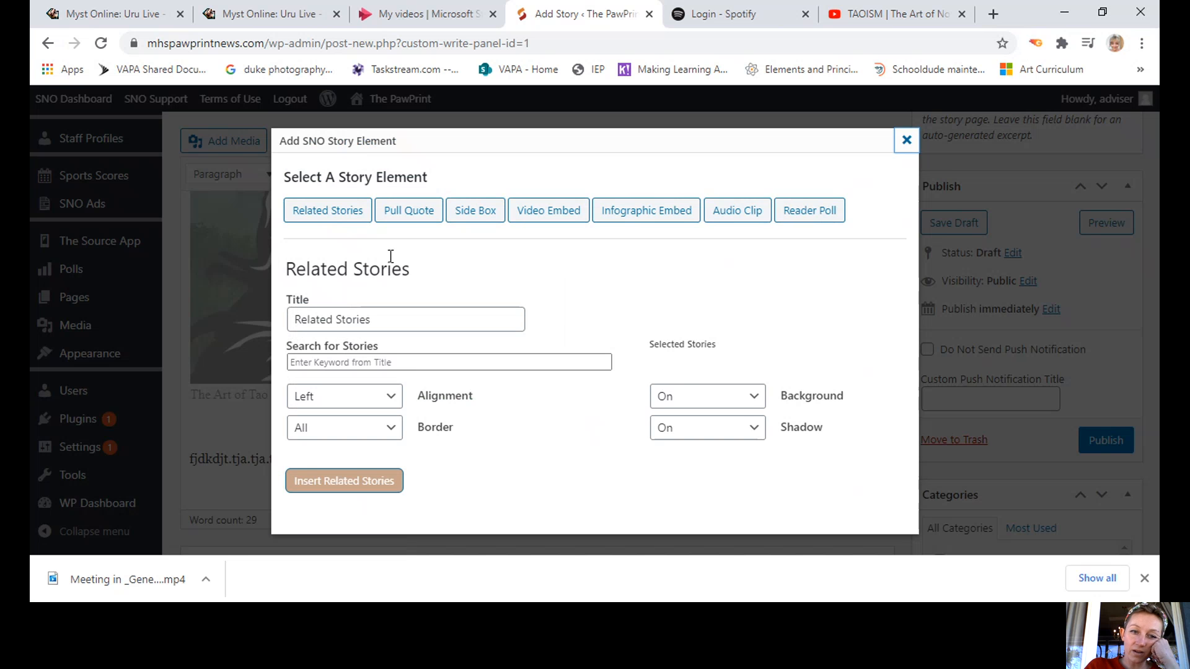
click(415, 214)
click(361, 316)
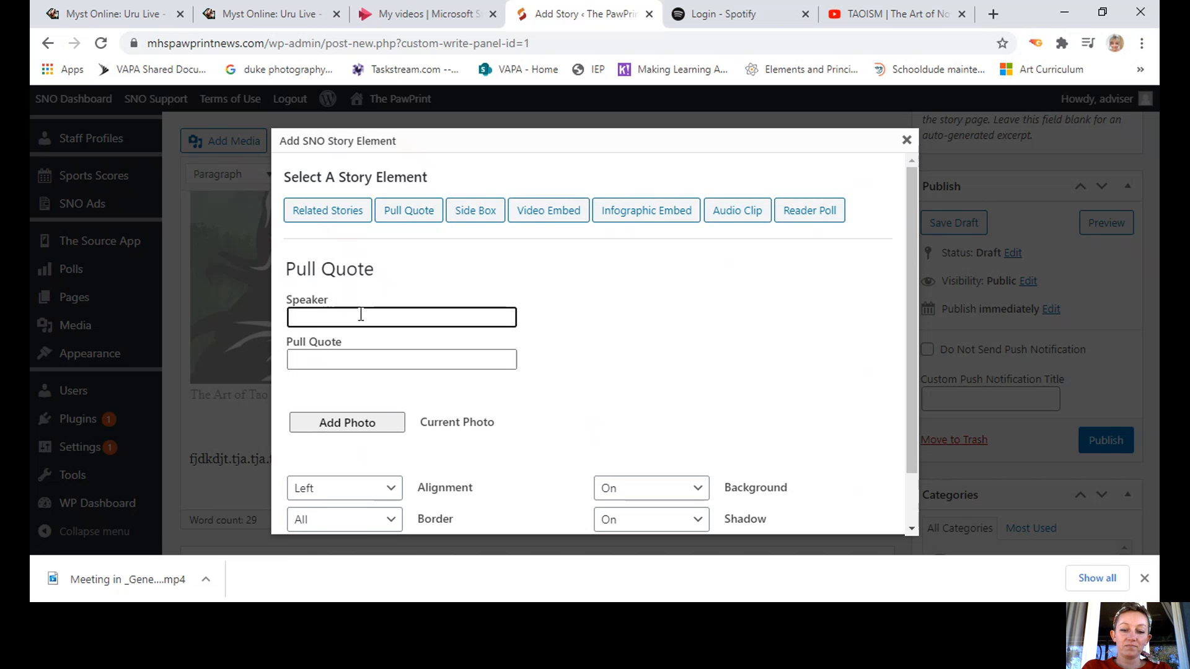
text(Guy )
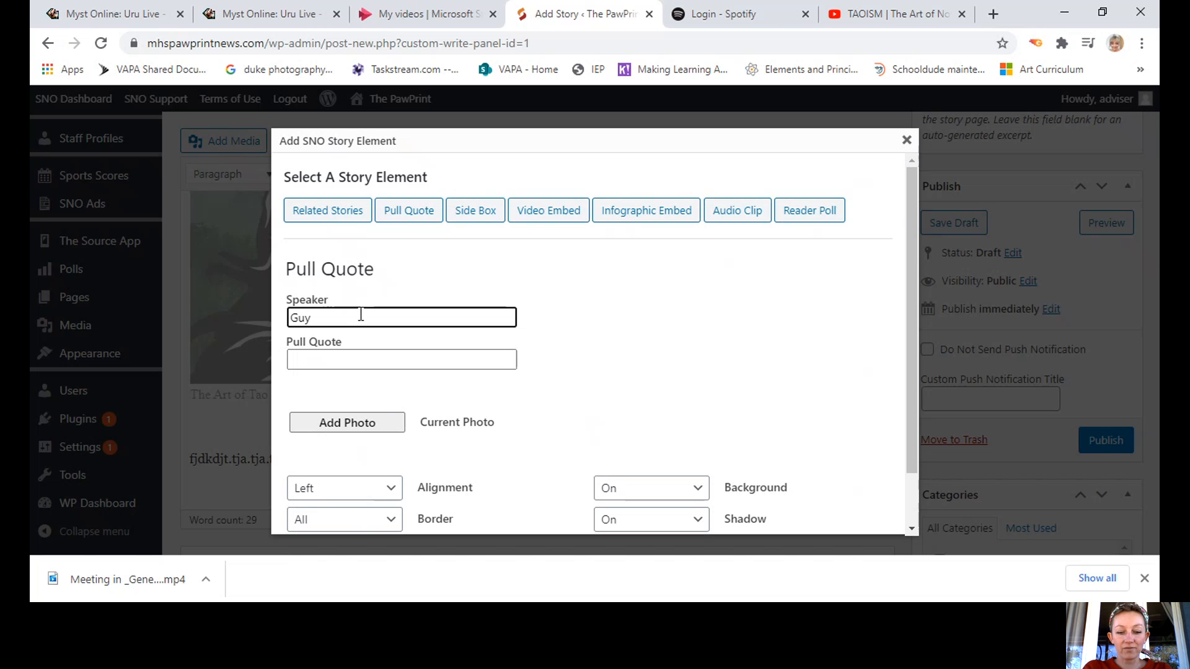
text(From Vid)
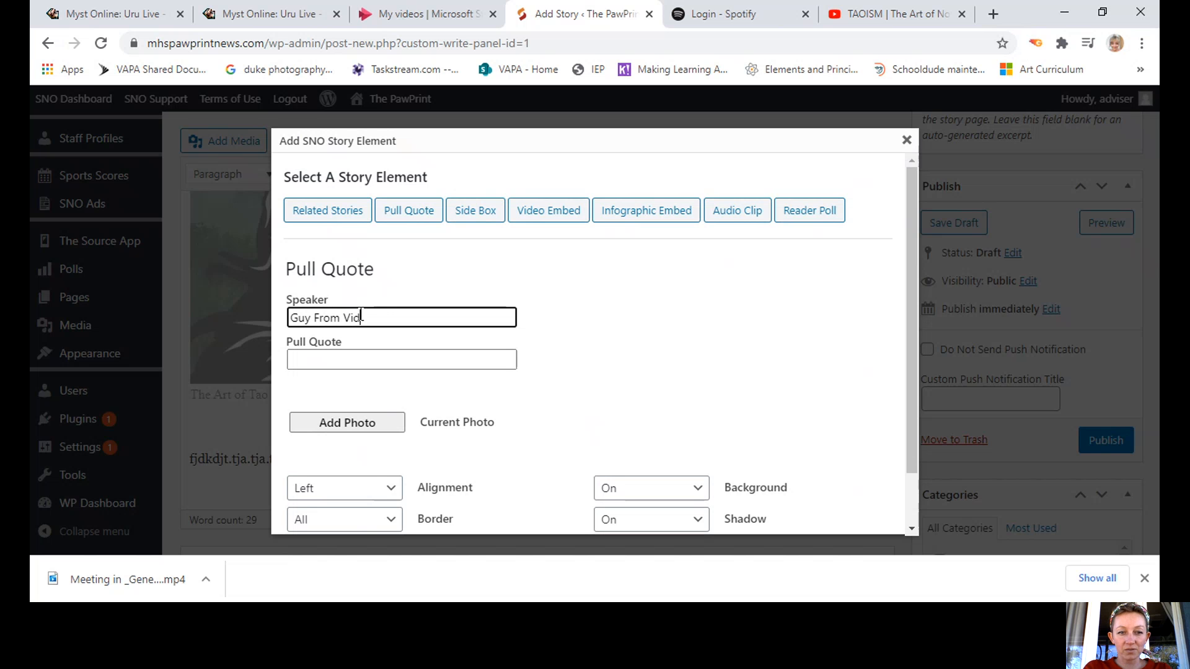
text(eo)
Enter the quote 'Do or do not do. There is no TRY' and change the speaker to Yoda.
click(342, 358)
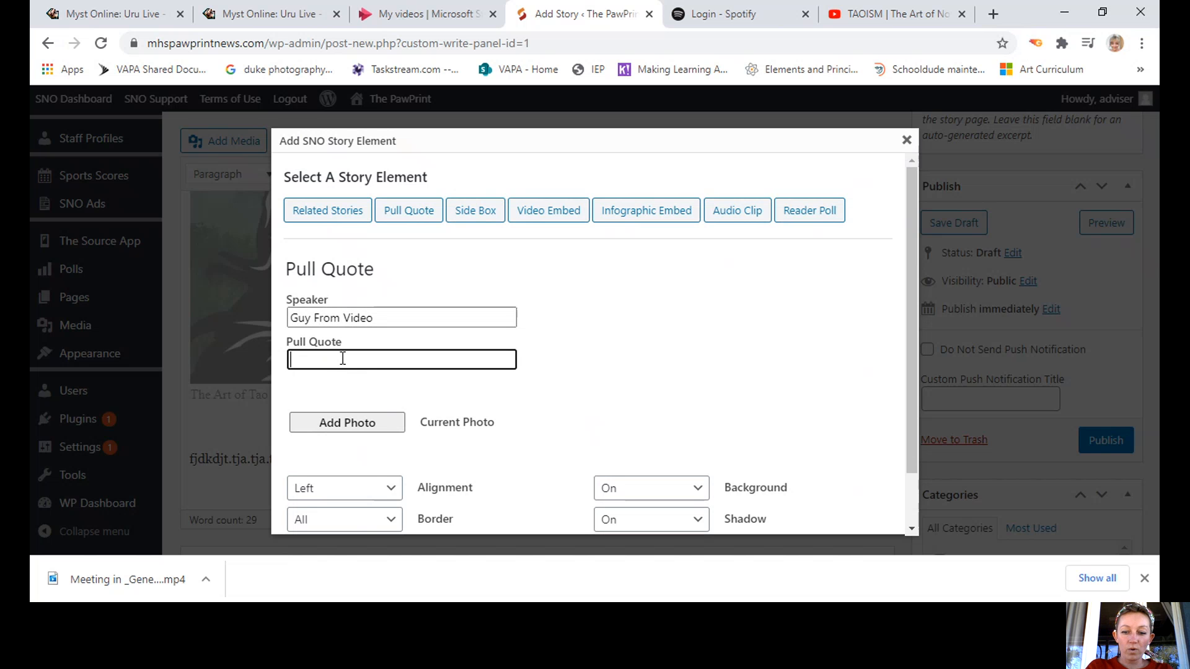
text("The)
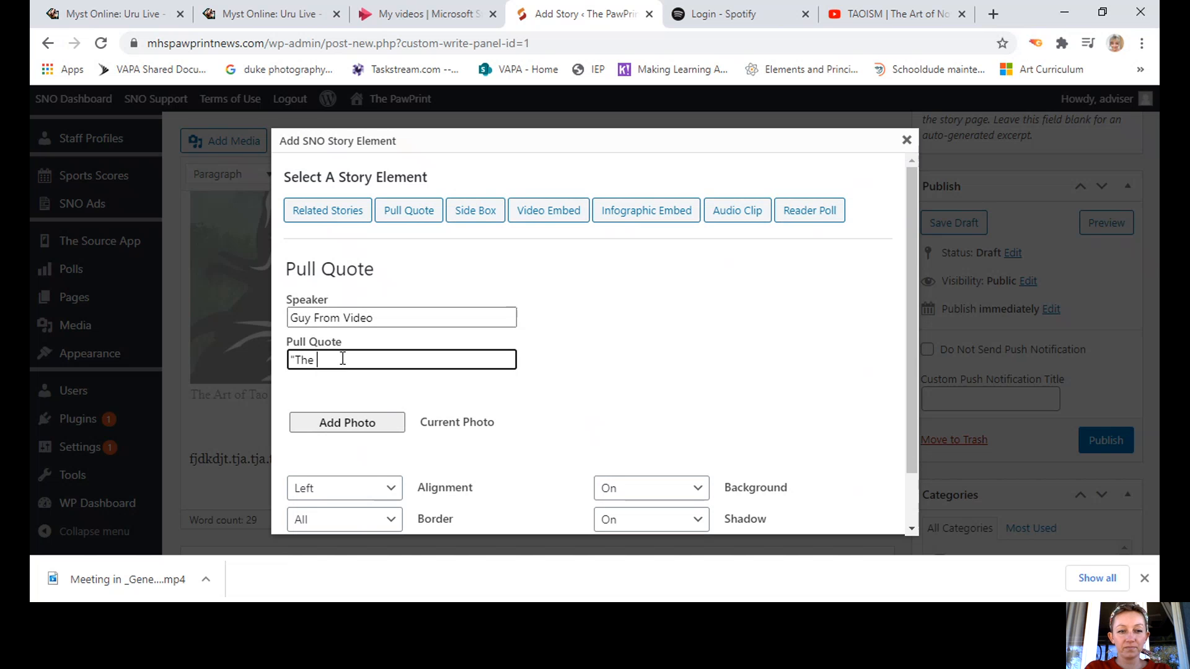
key(BackSpace)
key(BackSpace)
text(r)
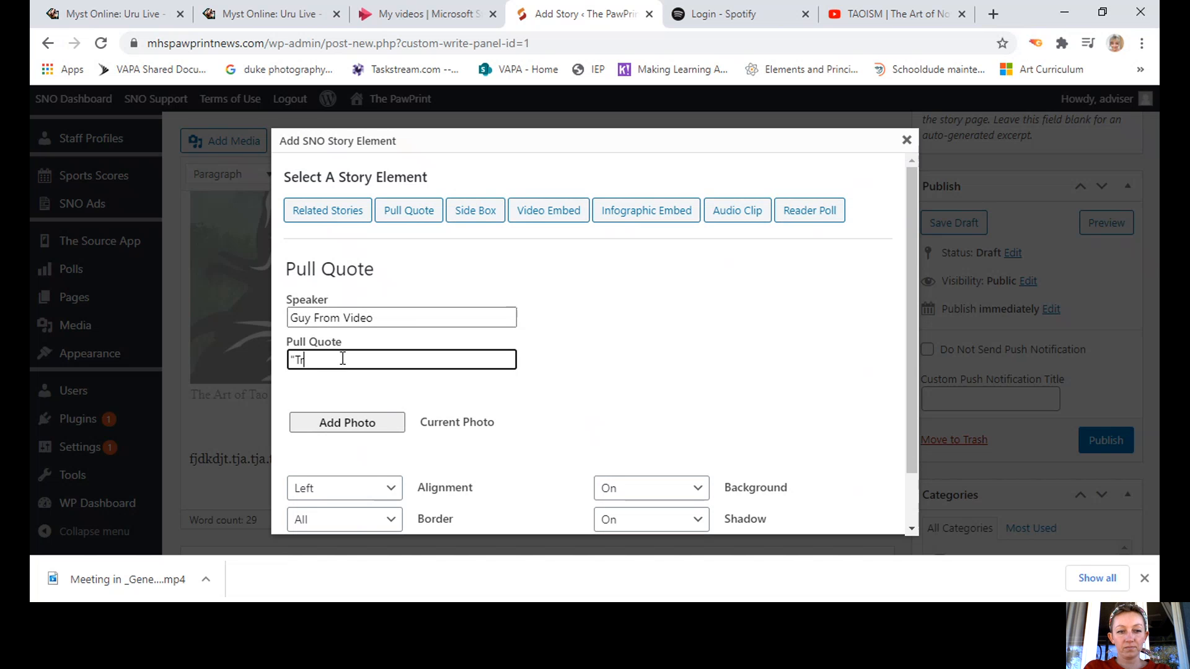
text(y o)
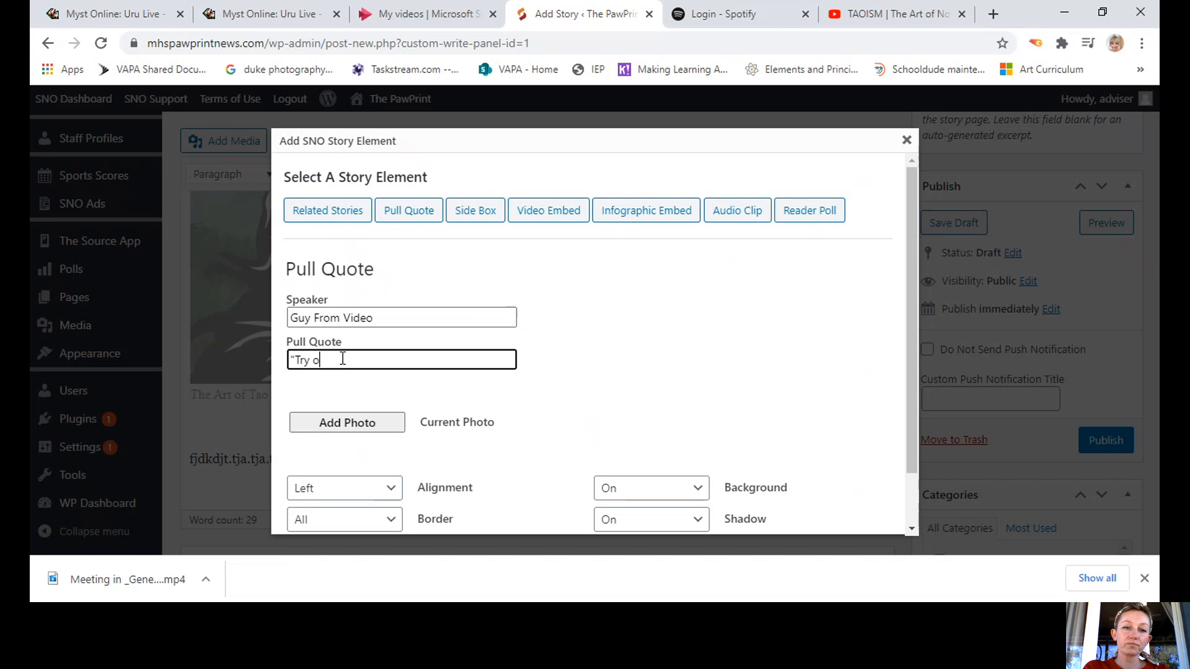
key(BackSpace)
key(BackSpace)
key(BackSpace)
key(BackSpace)
text(Do or)
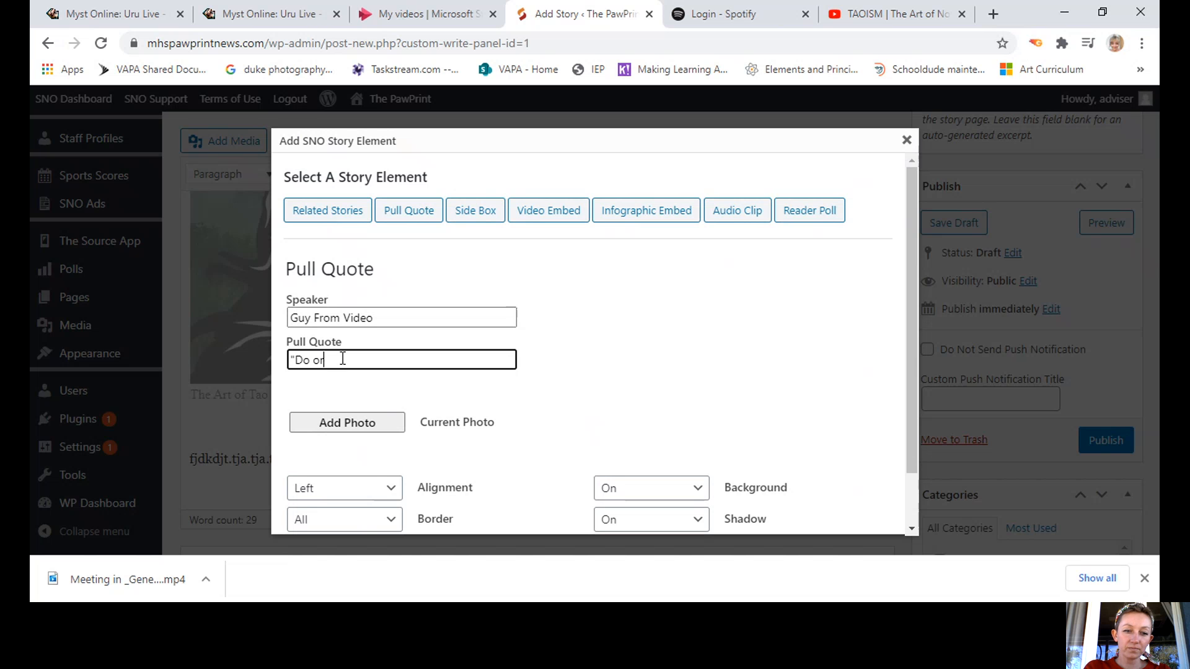
text( do not do. there)
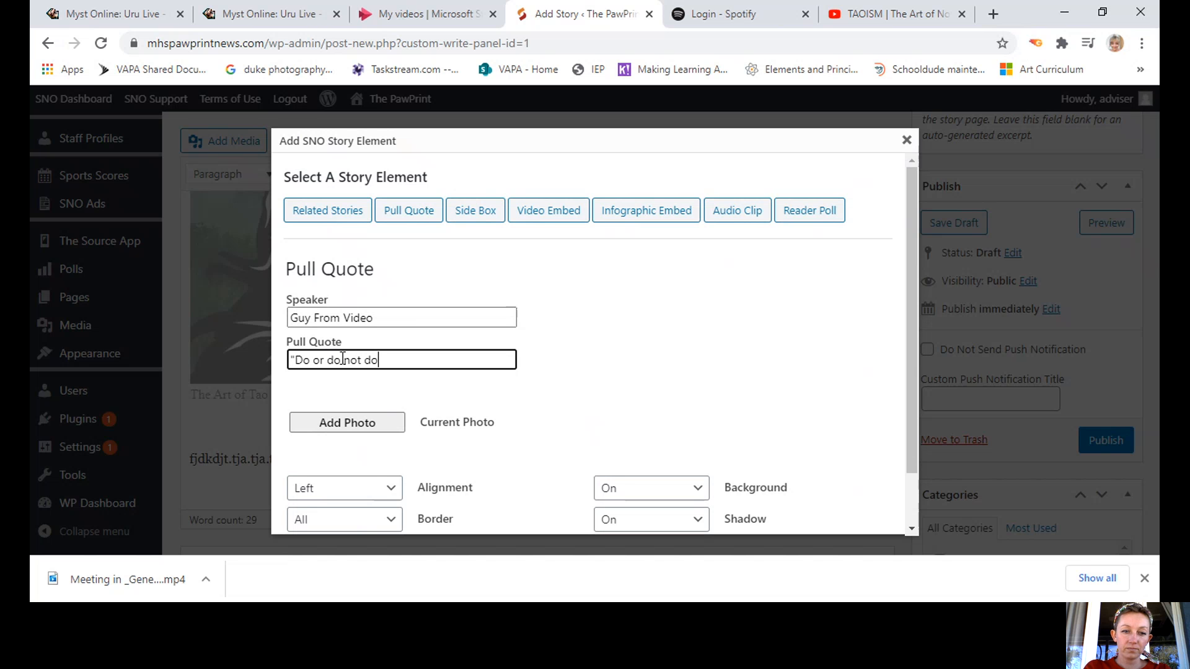
key(BackSpace)
key(BackSpace)
key(BackSpace)
key(BackSpace)
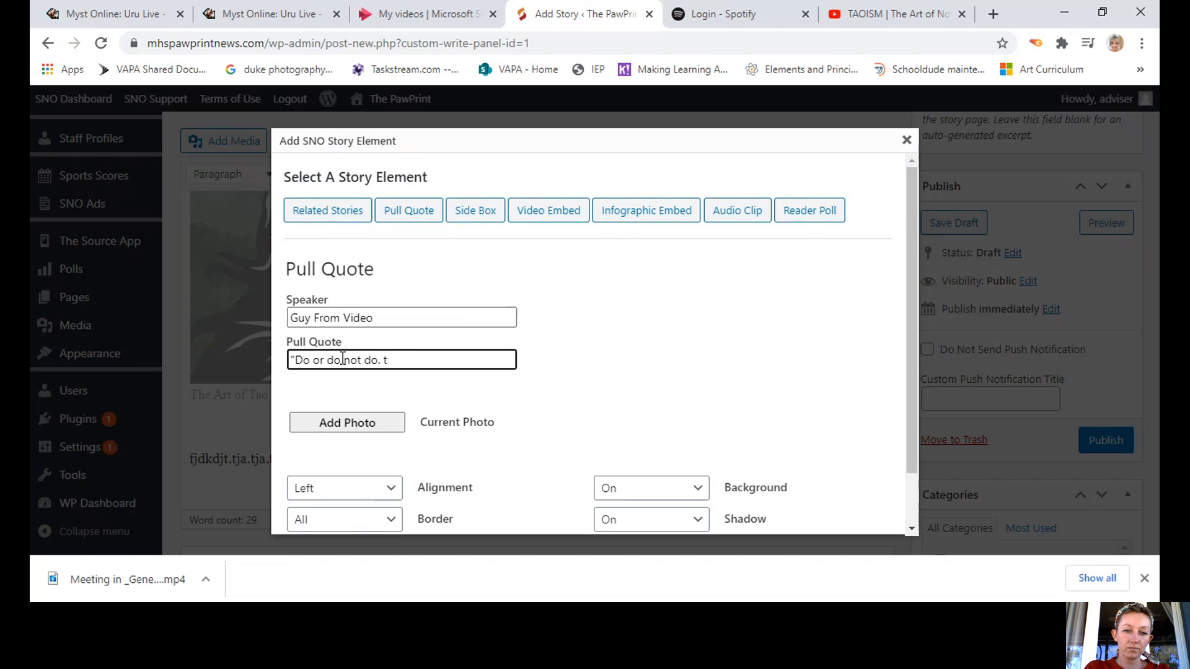
text(There is no TRY")
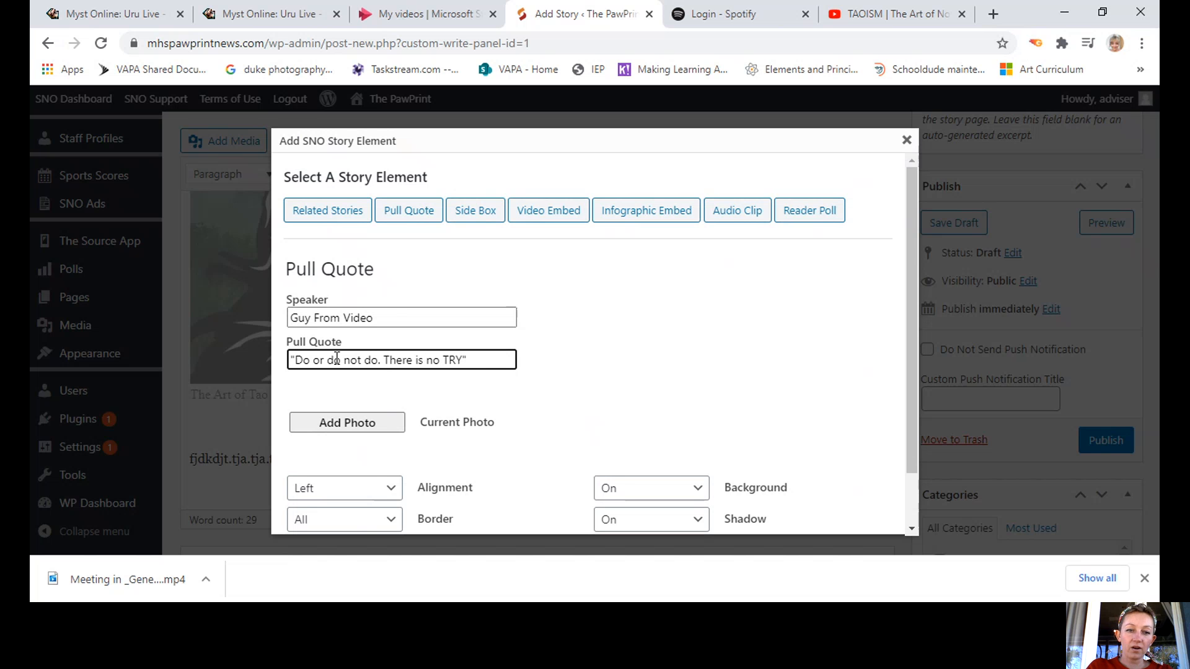
drag(393, 317, 261, 318)
text(Yoda)
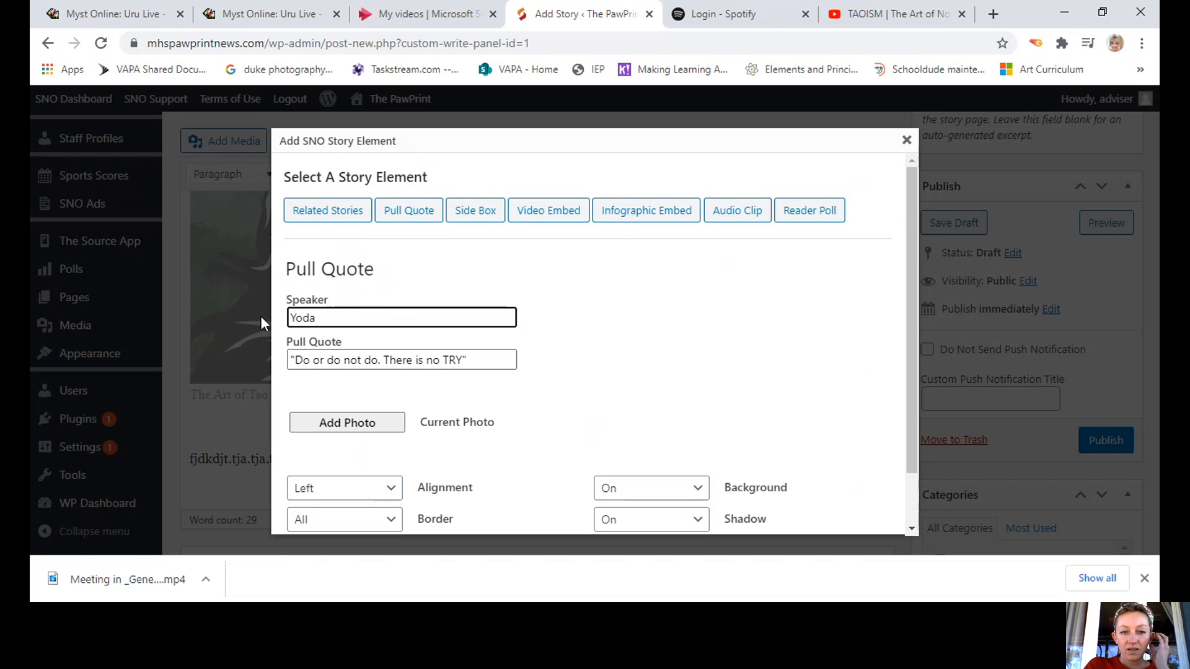
Pick the 00s-outfit photo from the Media Library for the quote, then insert the pull quote.
click(369, 431)
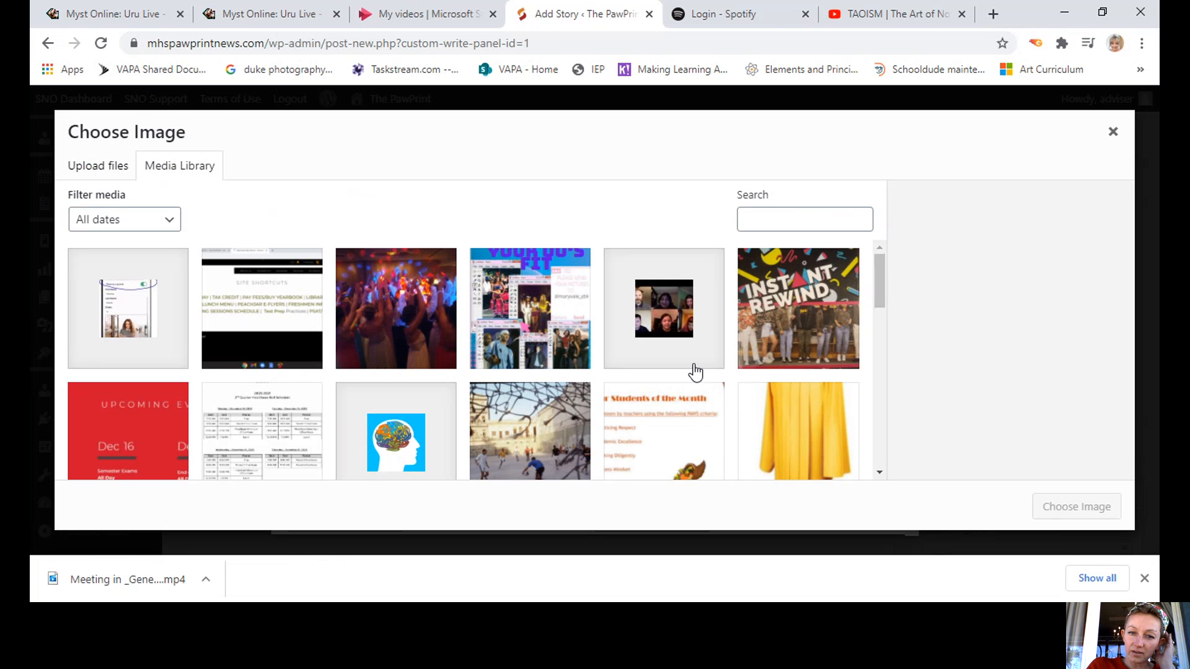
click(529, 326)
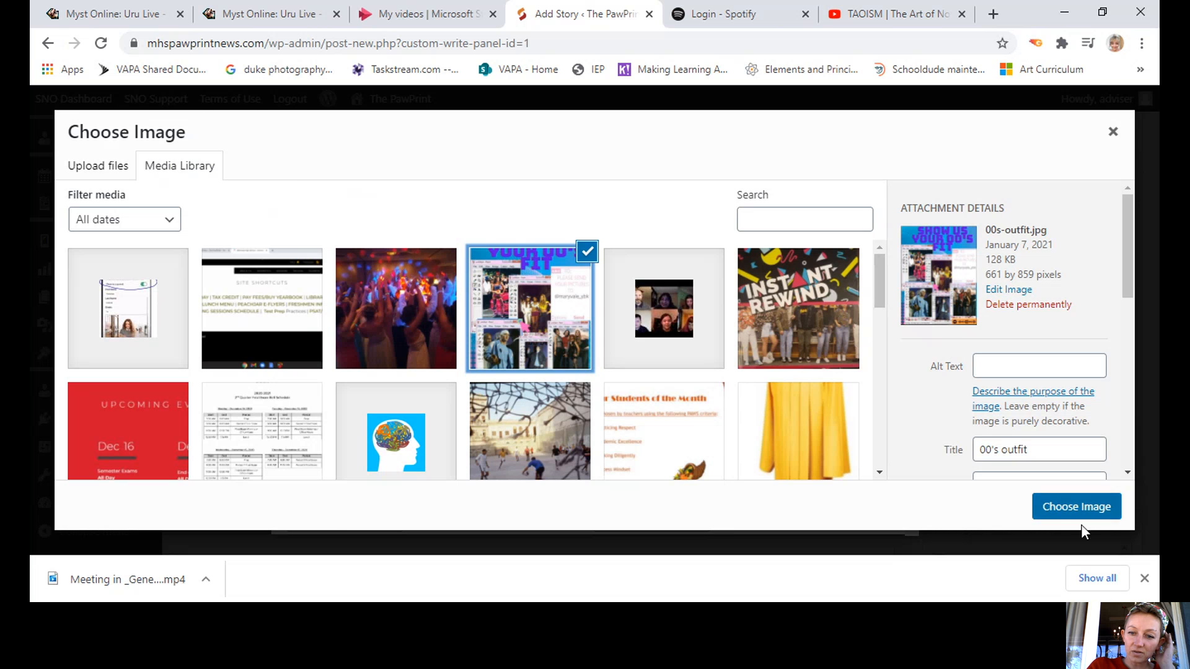
click(1061, 508)
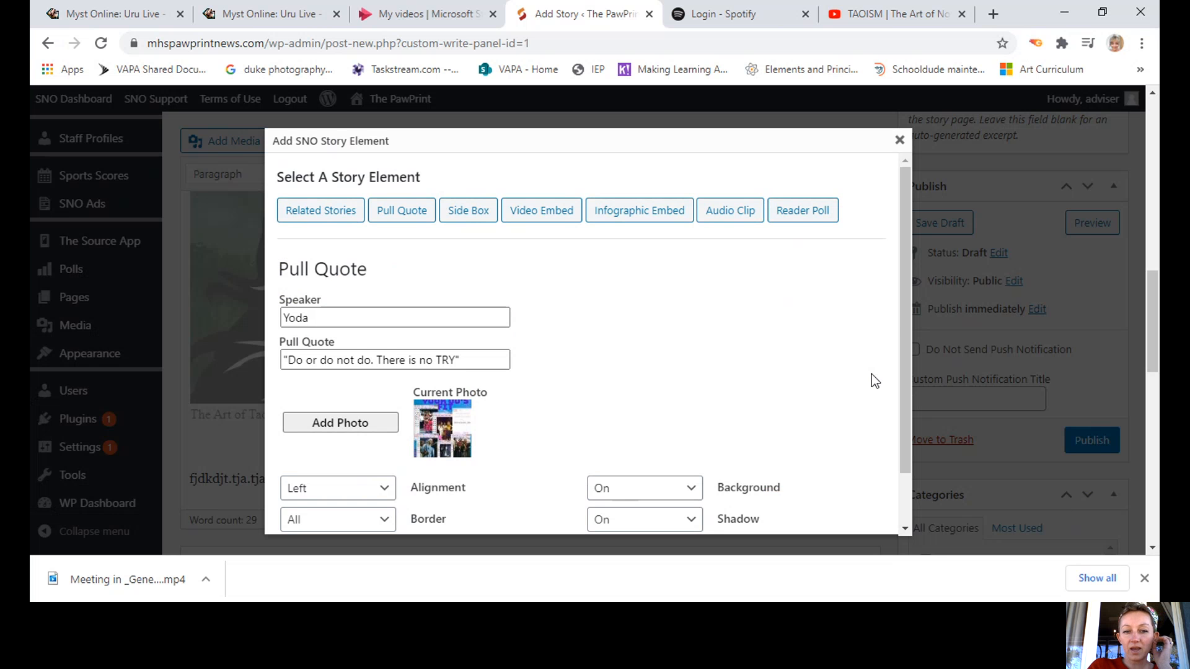
drag(906, 296, 905, 349)
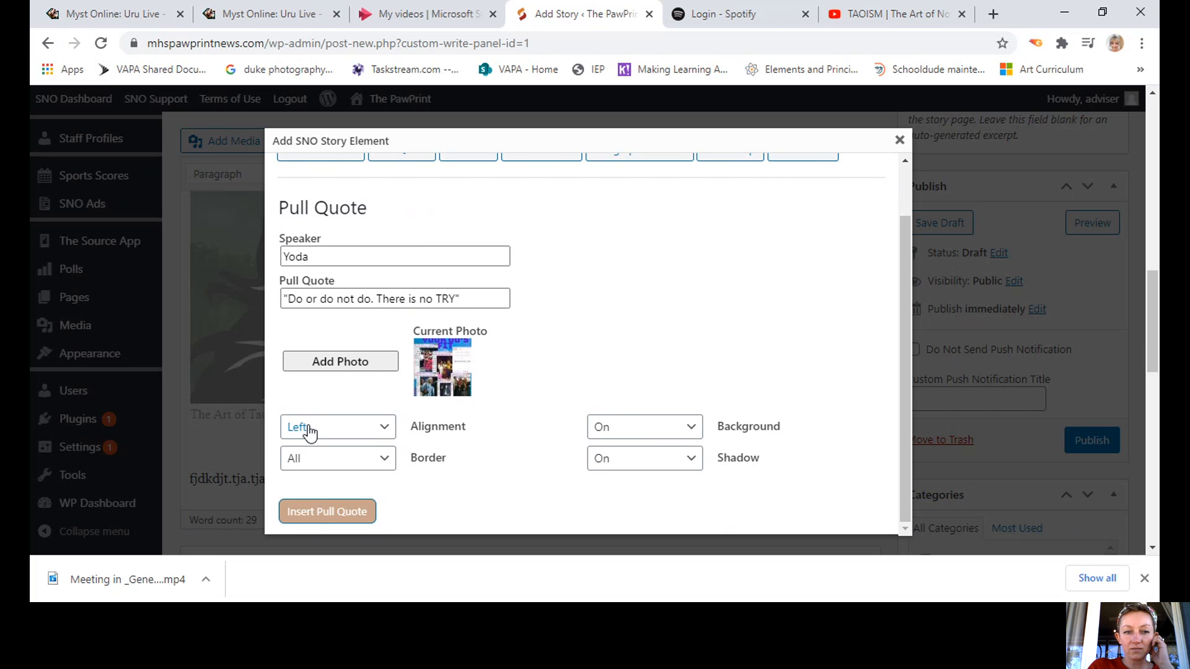
click(340, 516)
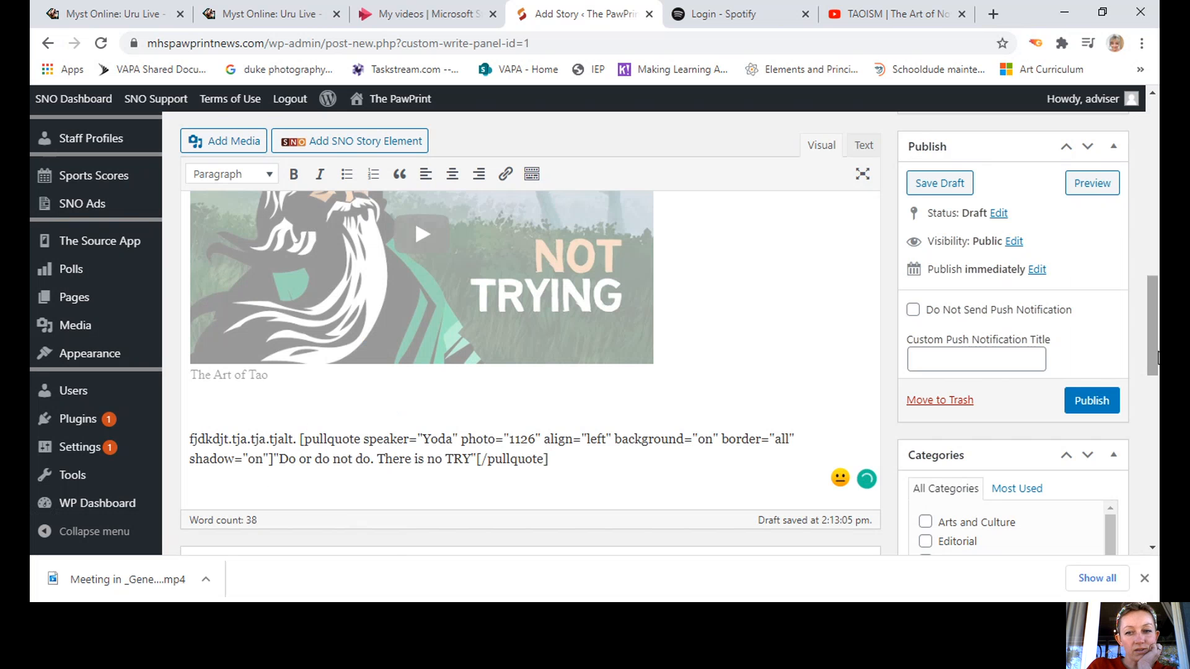
Add a filler paragraph 'fjdktjalt.tja.tjt.ajt.a tjt.ajt.t' below the Yoda pull quote.
scroll(1155, 352, down, 3)
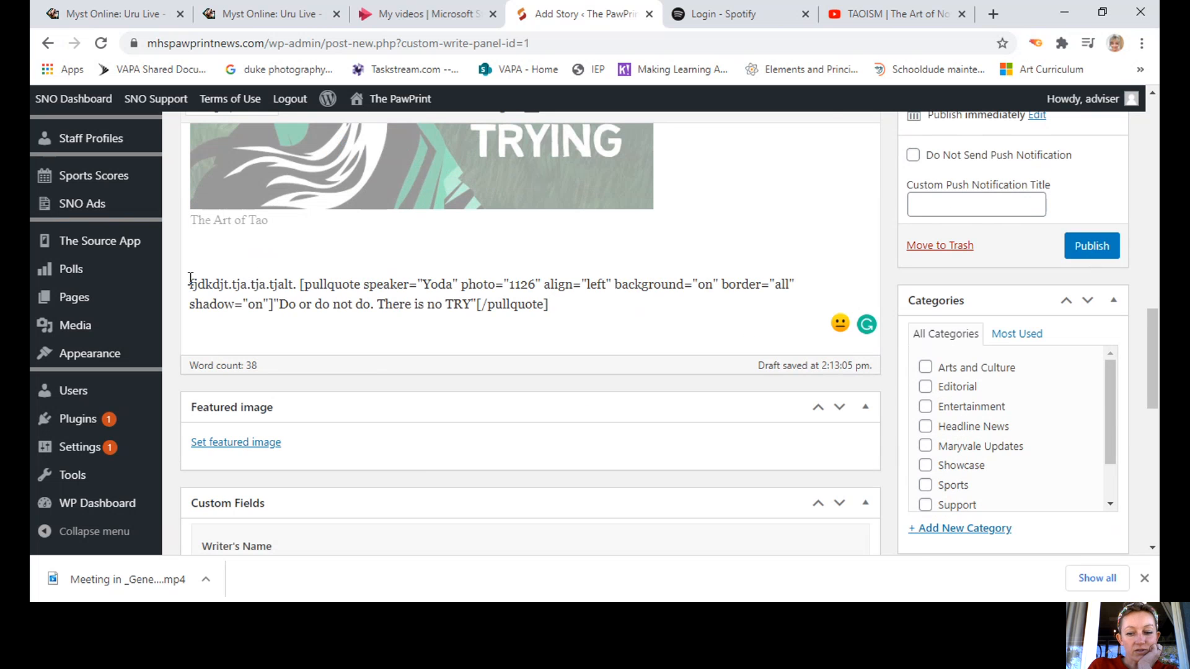
key(Return)
key(Return)
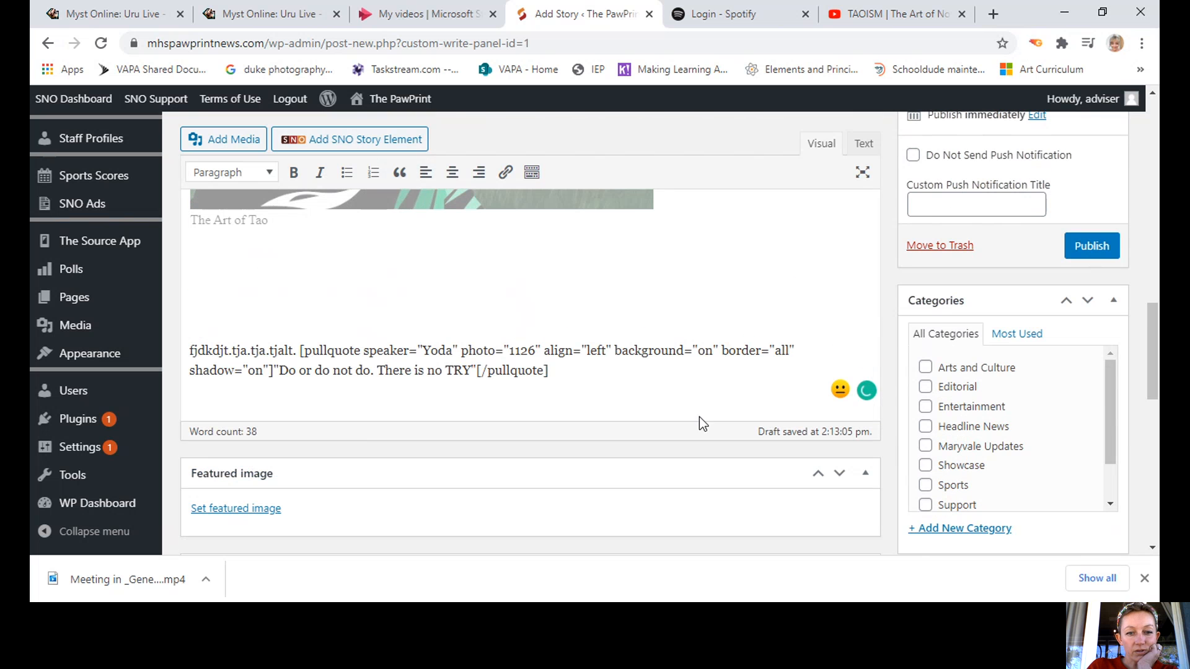
click(632, 374)
key(Return)
key(Return)
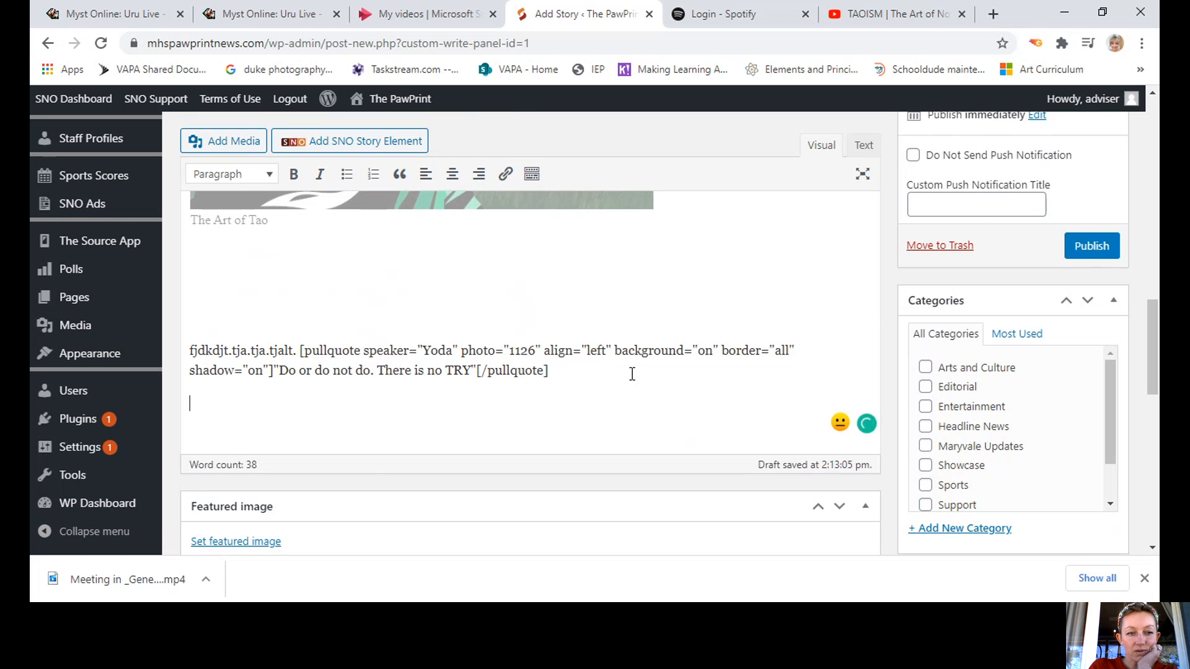
text(fj)
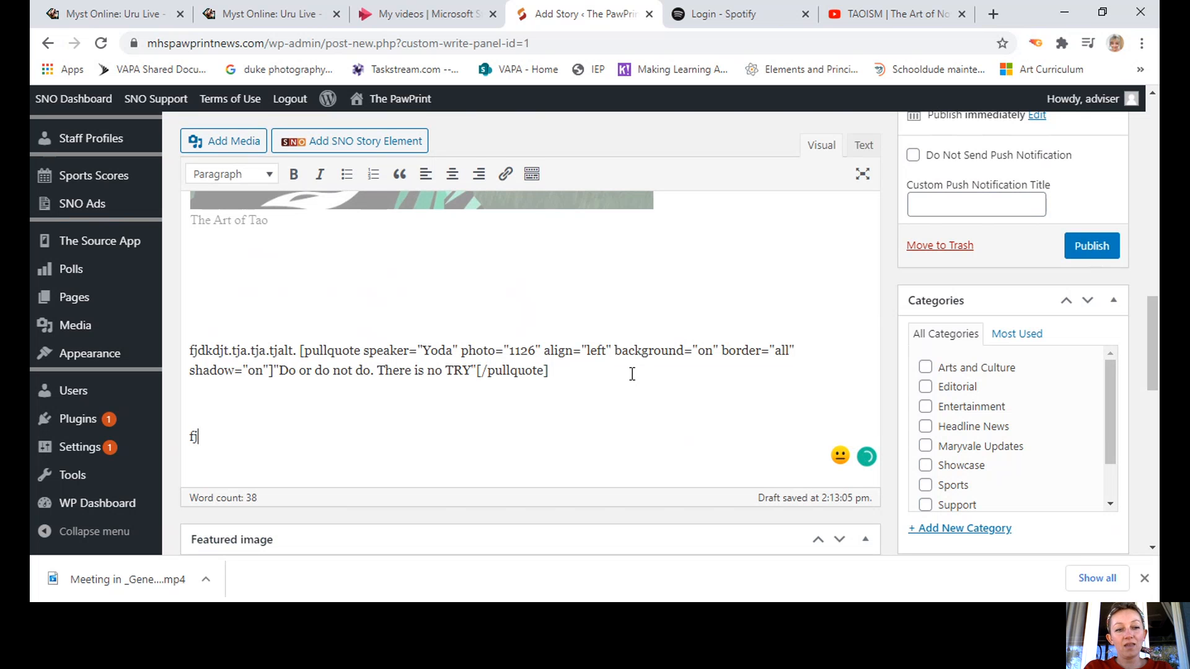
text(dktjalt.tja.tj)
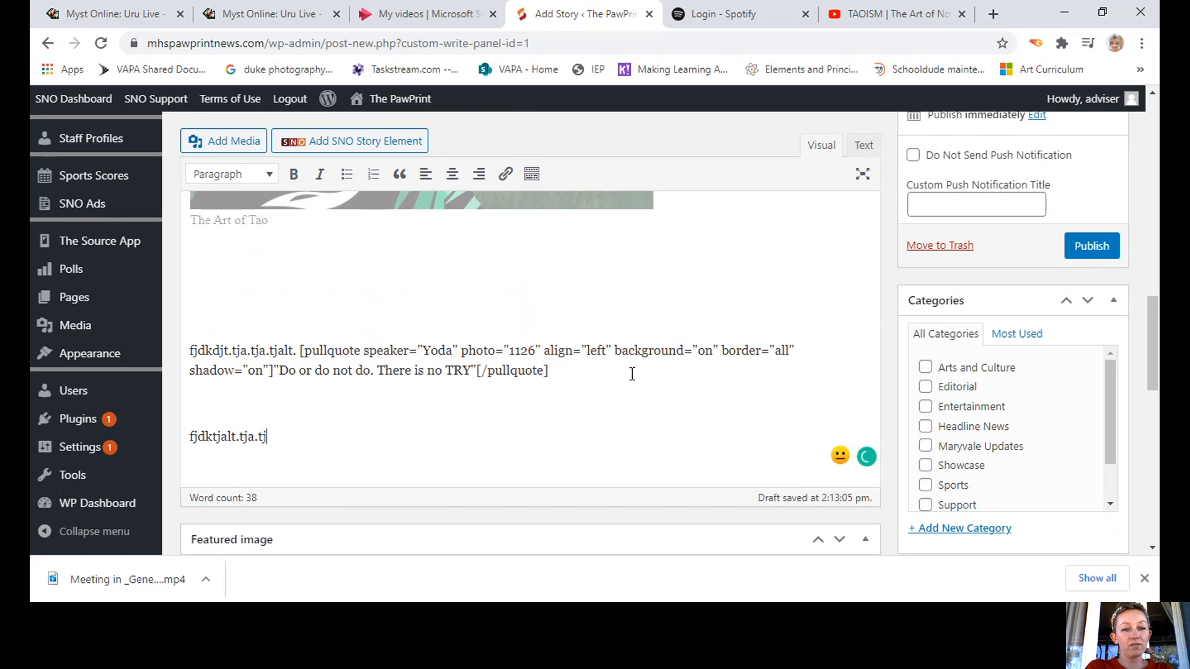
text(t.ajt.a tjt.ajt.t)
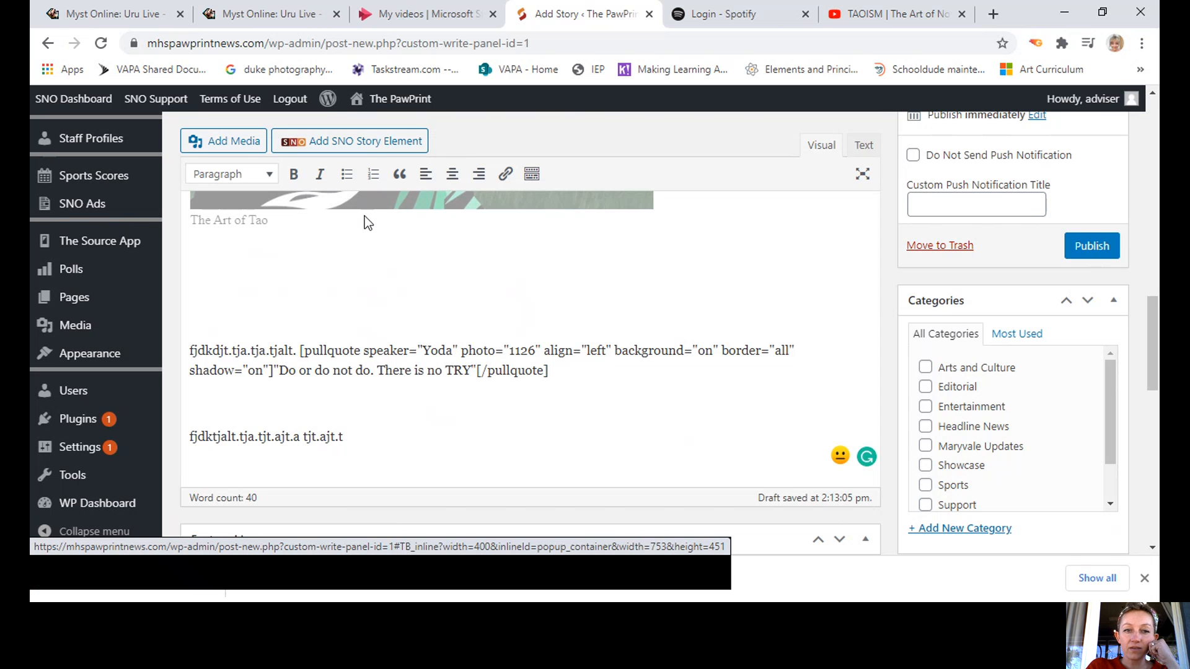
Open the Infographic Embed element form with the cursor in its embed code field.
click(384, 144)
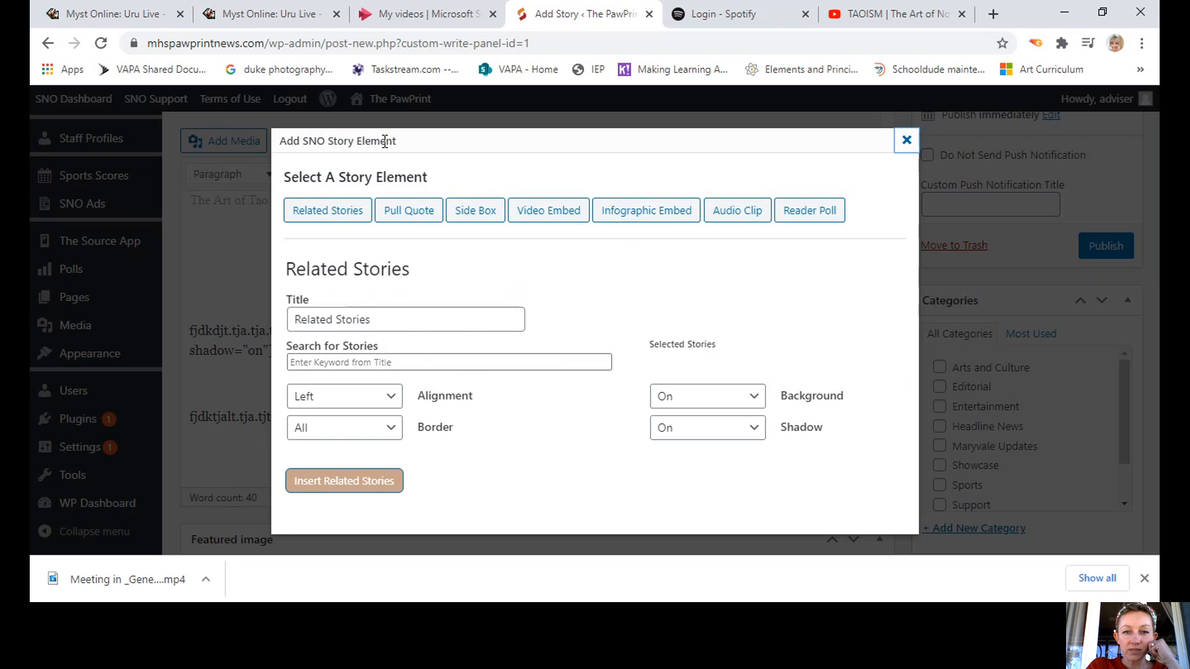
click(666, 218)
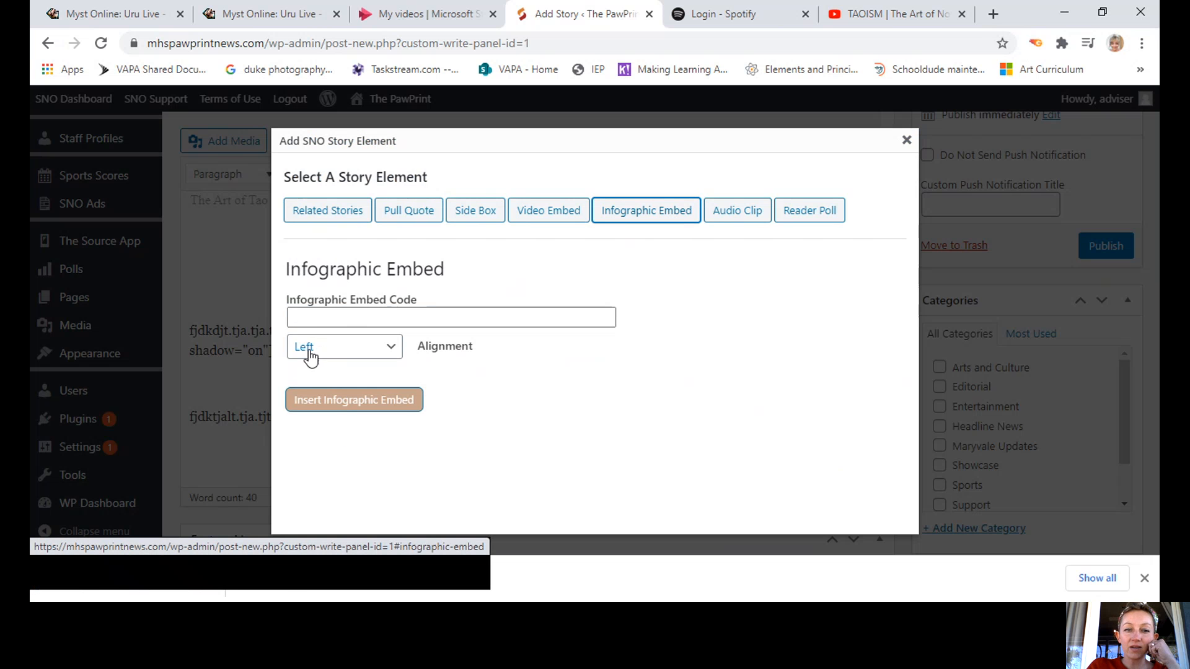
click(315, 317)
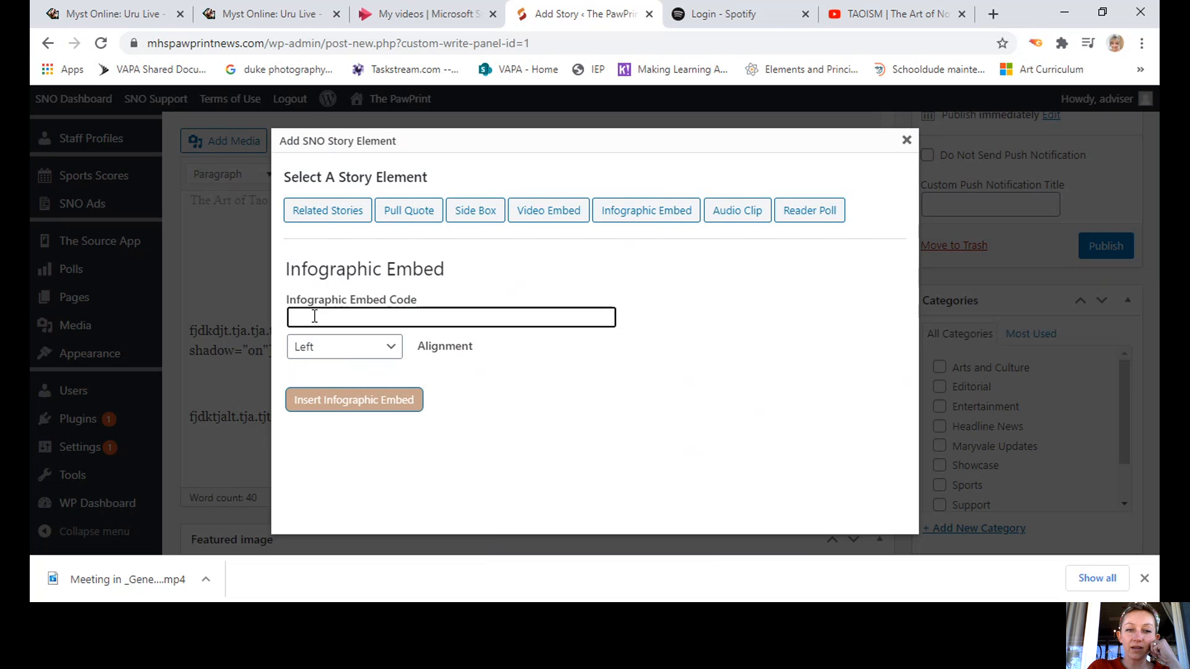
On the Spotify login page, choose Continue with Facebook and fill in the saved account e-mail.
click(709, 21)
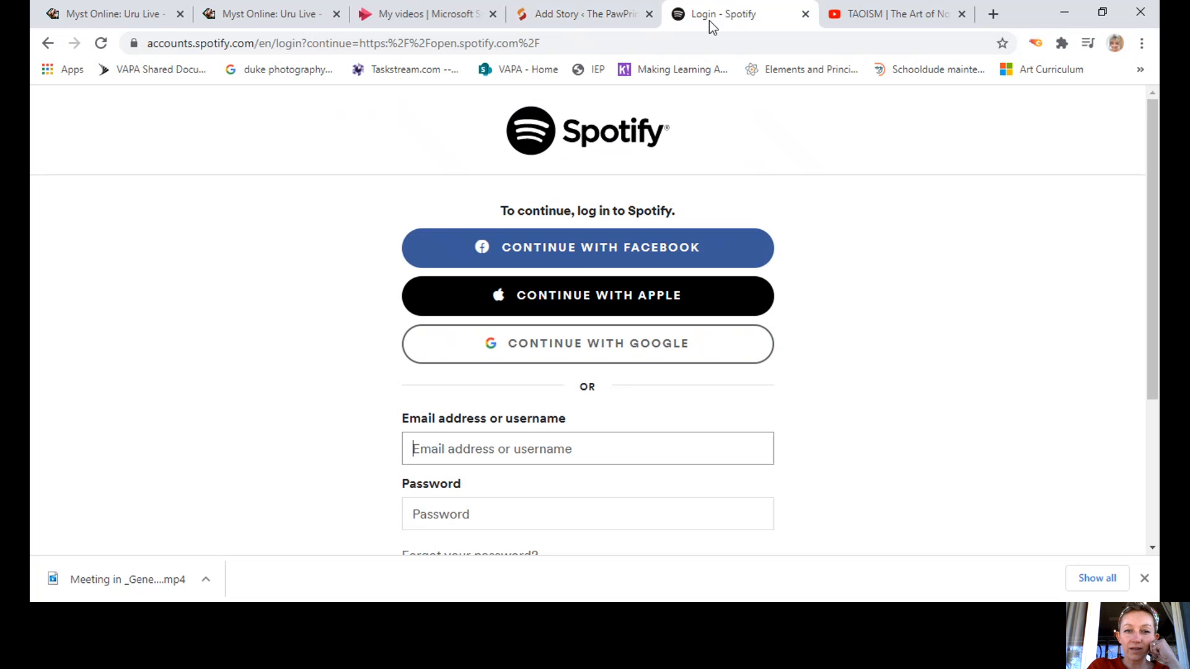
click(585, 251)
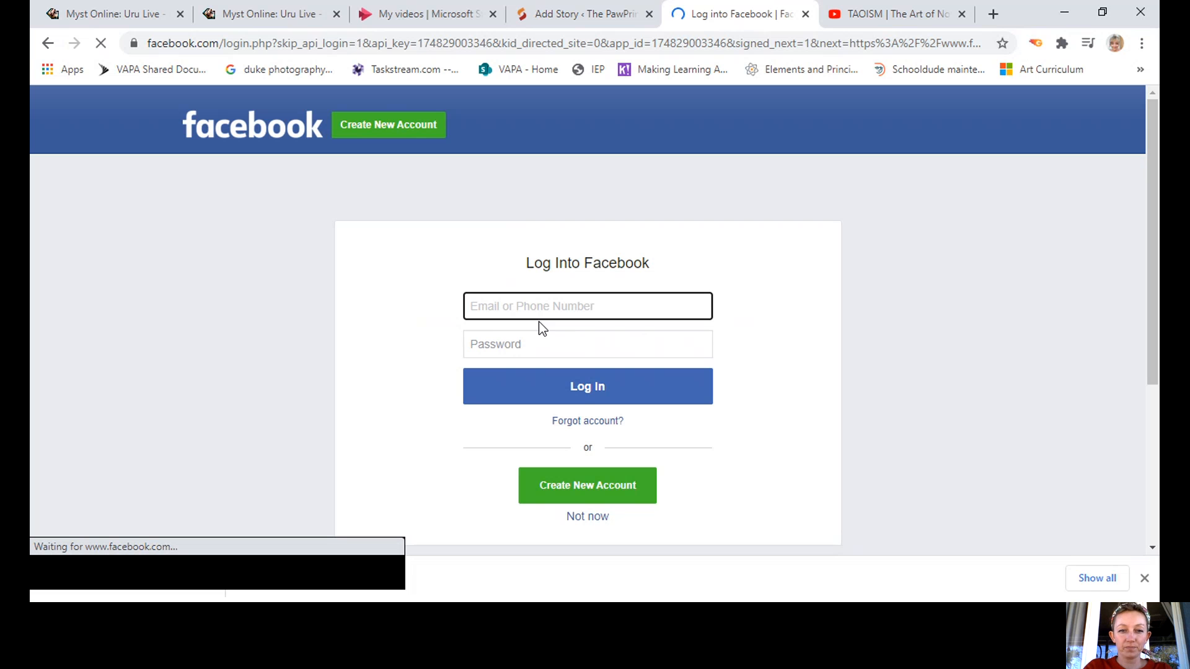
click(495, 305)
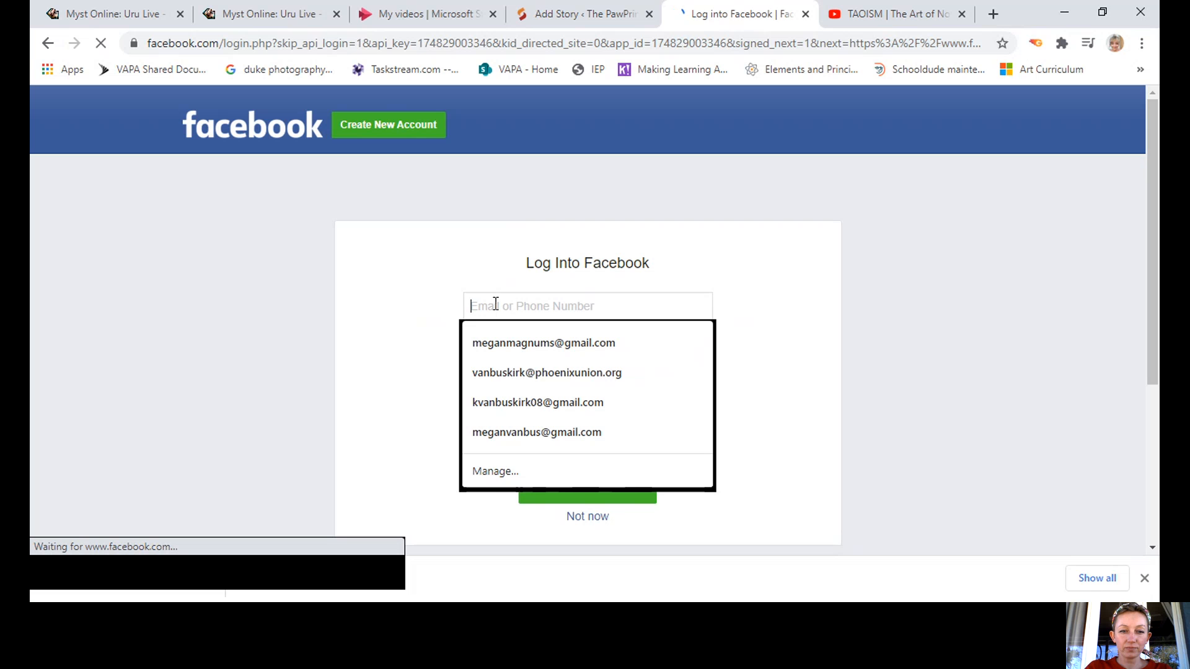
text(ml)
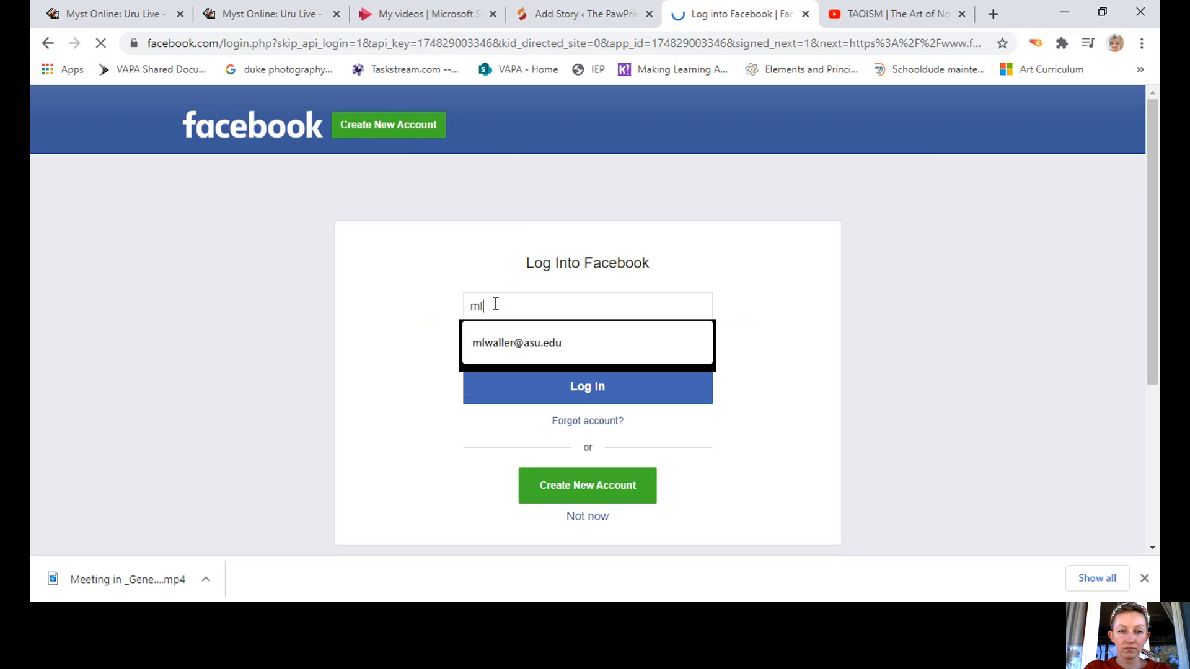
text(wa)
click(504, 351)
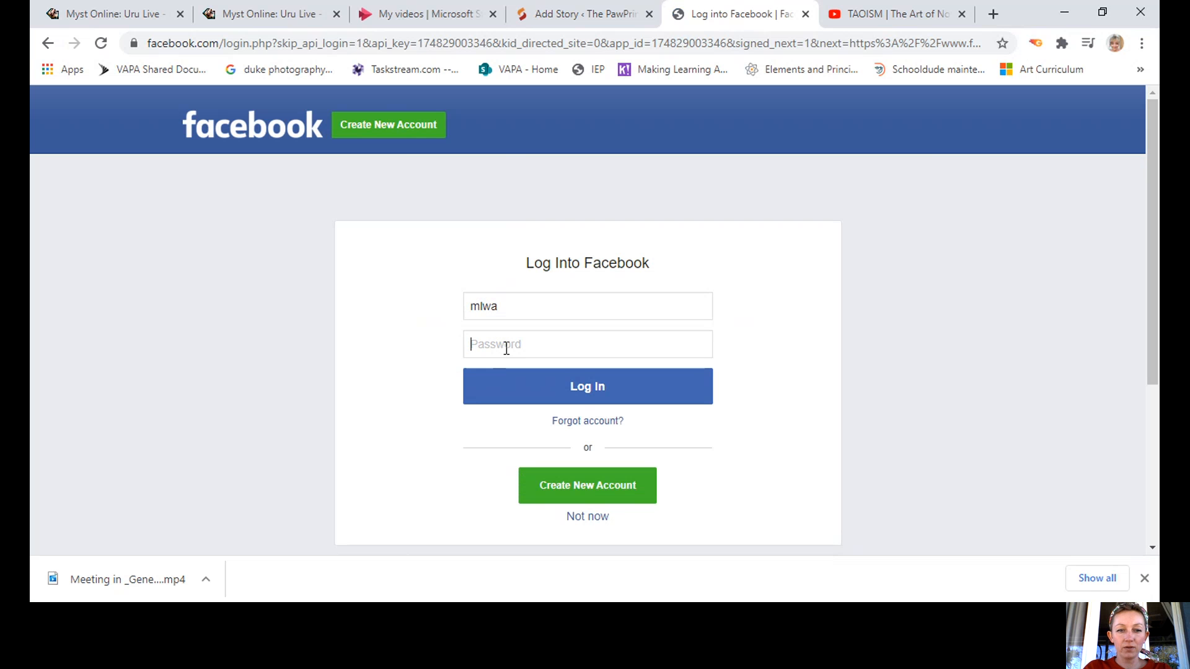
click(515, 318)
click(512, 348)
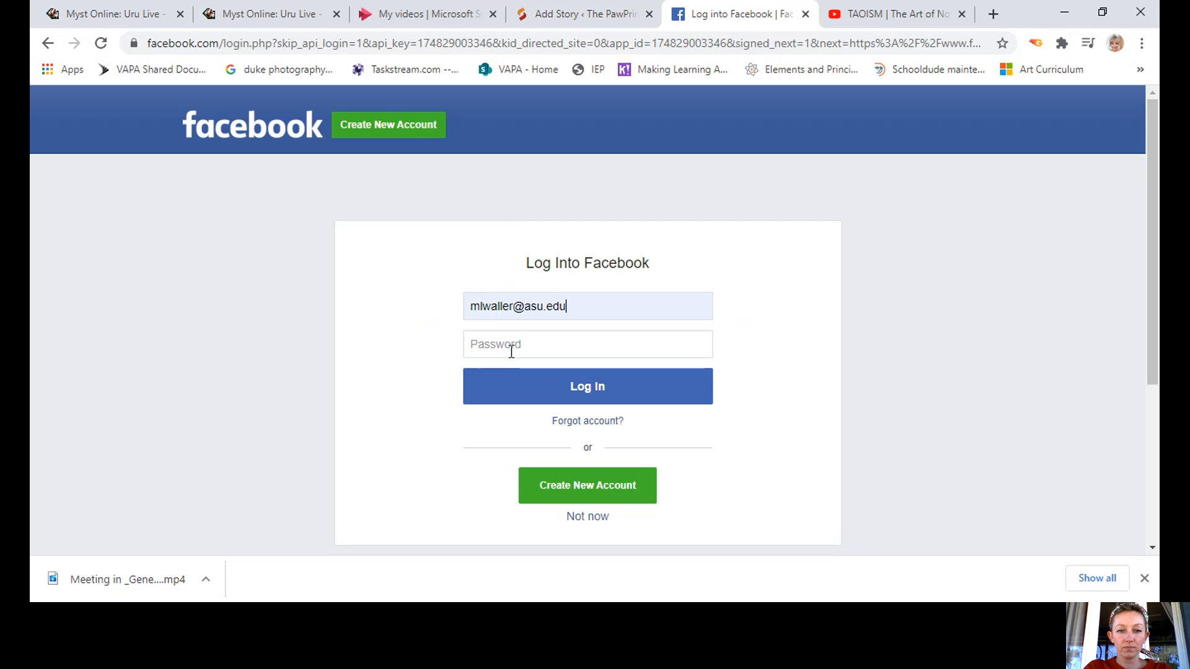
Enter the Facebook account password and submit the login.
text(••••••)
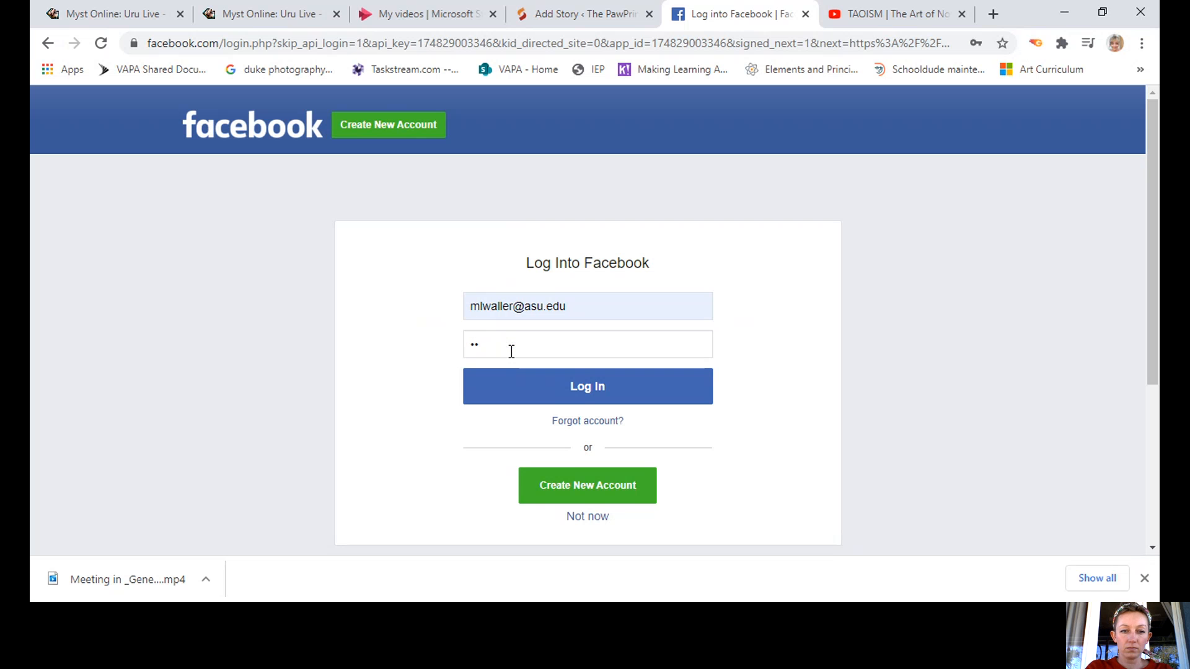
key(BackSpace)
key(BackSpace)
text(•••••••••)
key(Return)
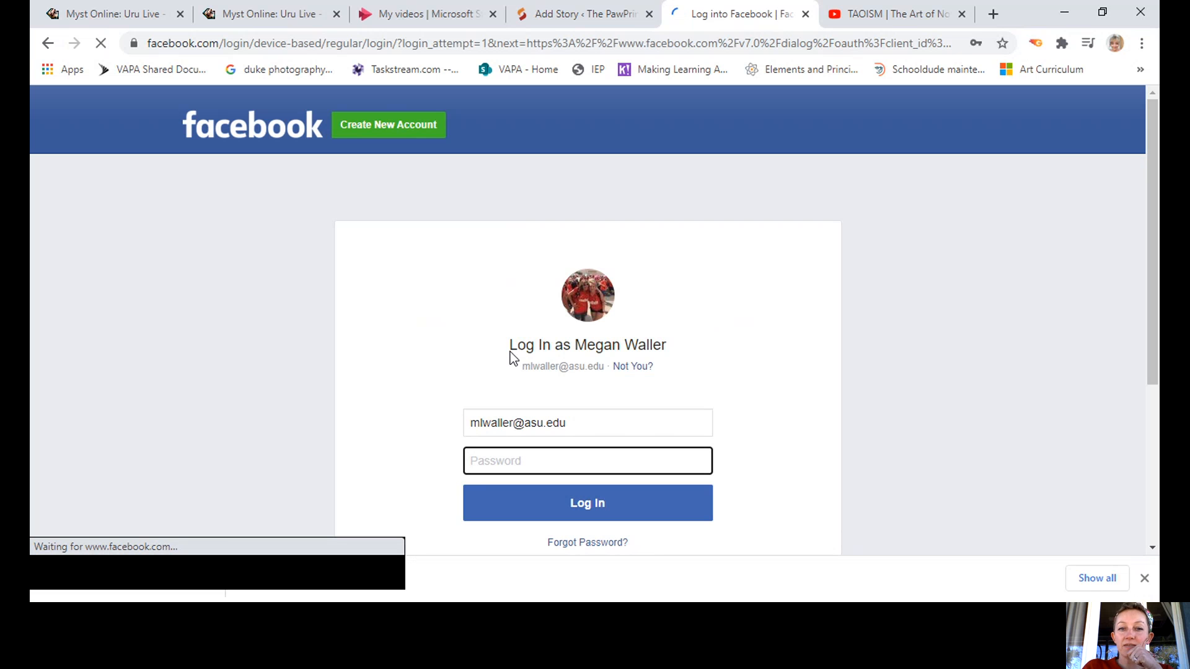
Close the Facebook tab, return to the Taoism video's embed code, and start a 'free survey' search.
click(806, 14)
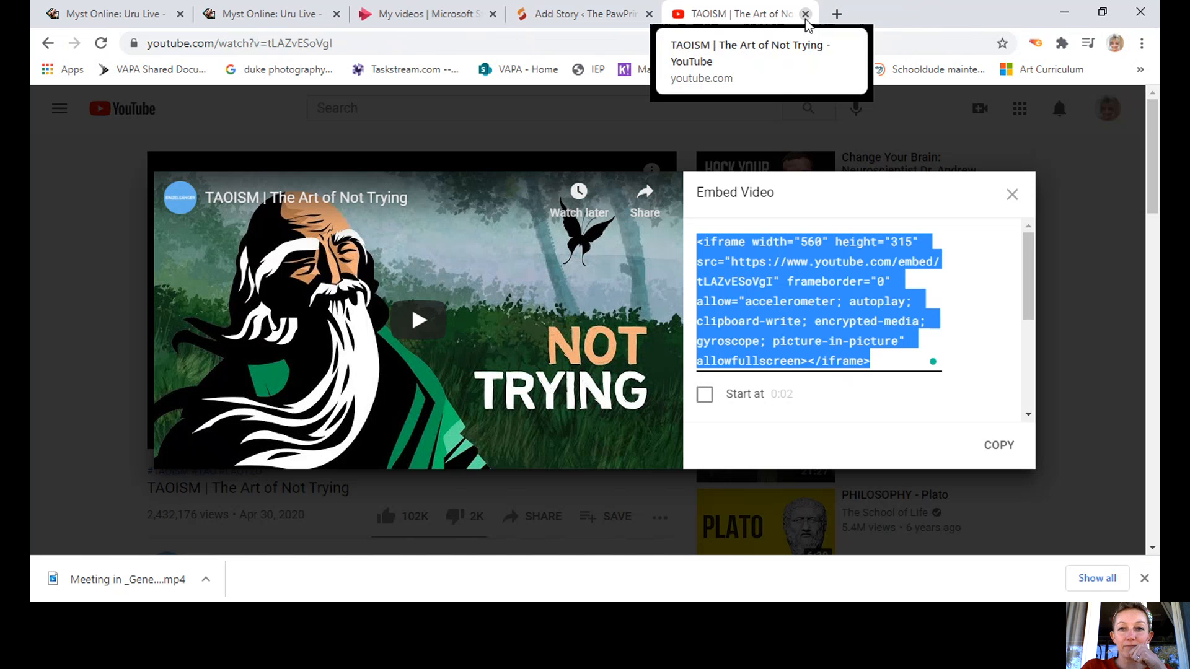
click(565, 17)
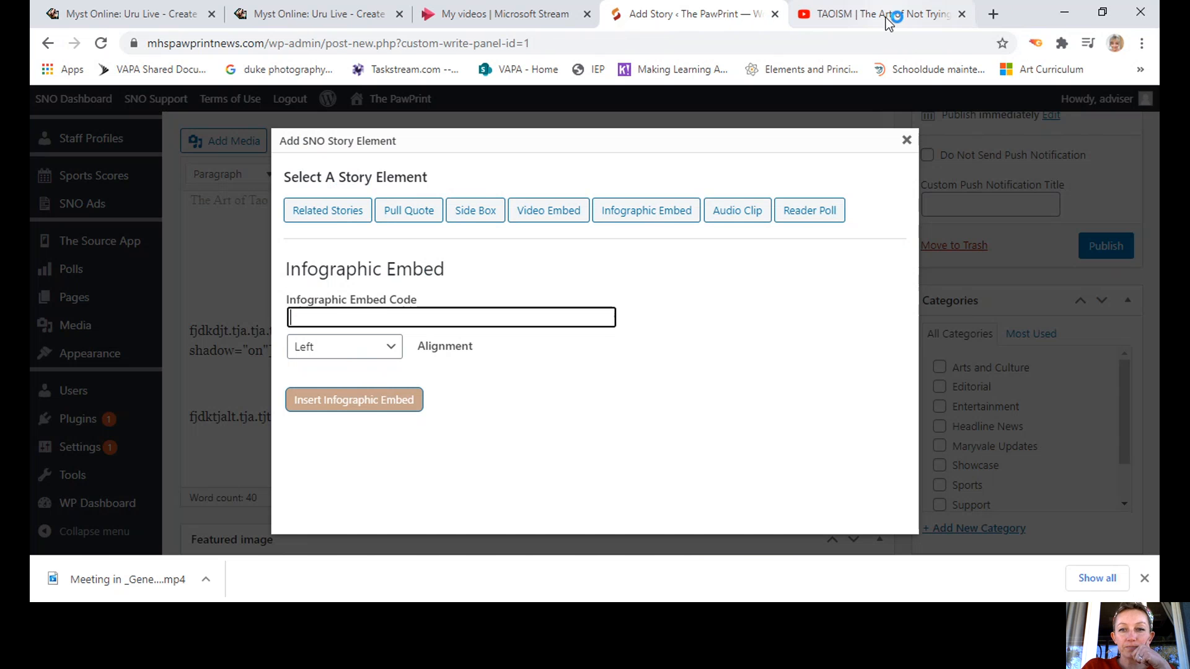
click(890, 20)
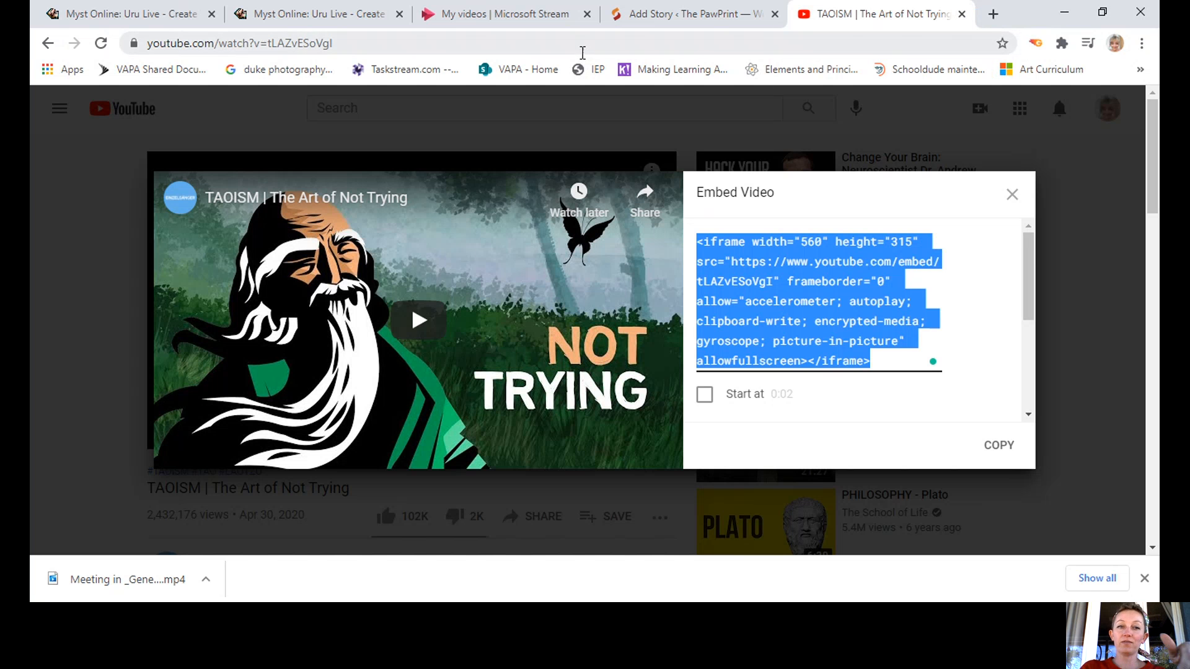
click(583, 47)
text(free survey)
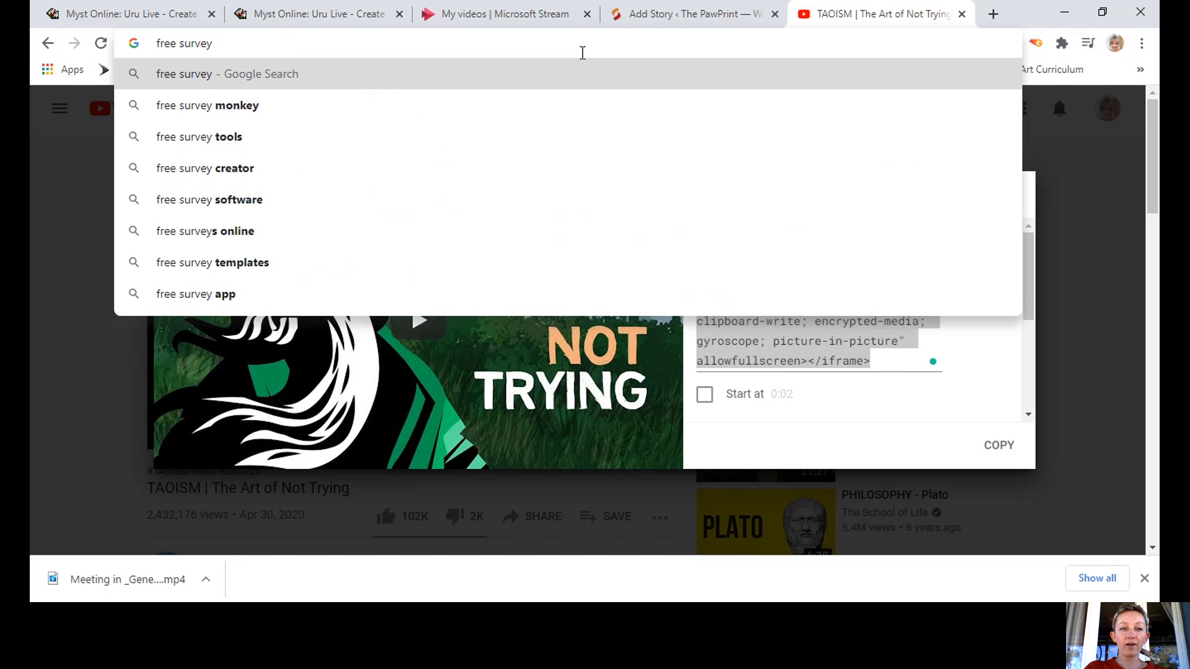
Search 'free survey creator' and open the 'Google Forms: Free Online Surveys' result.
click(276, 175)
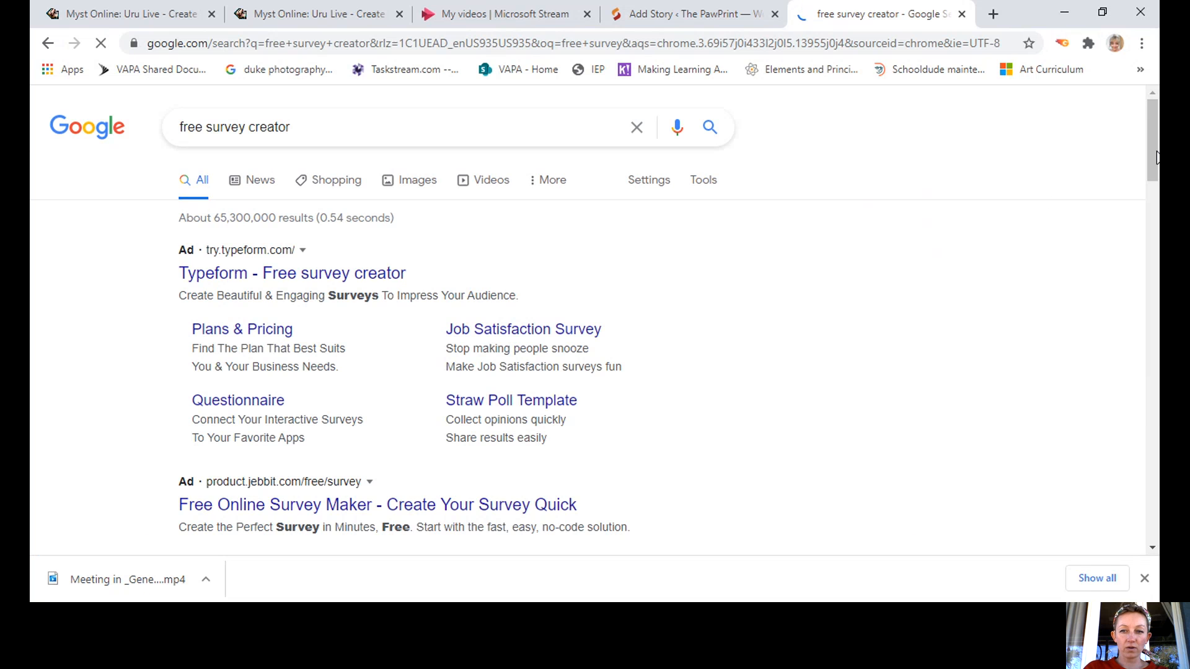
drag(1156, 156, 1154, 295)
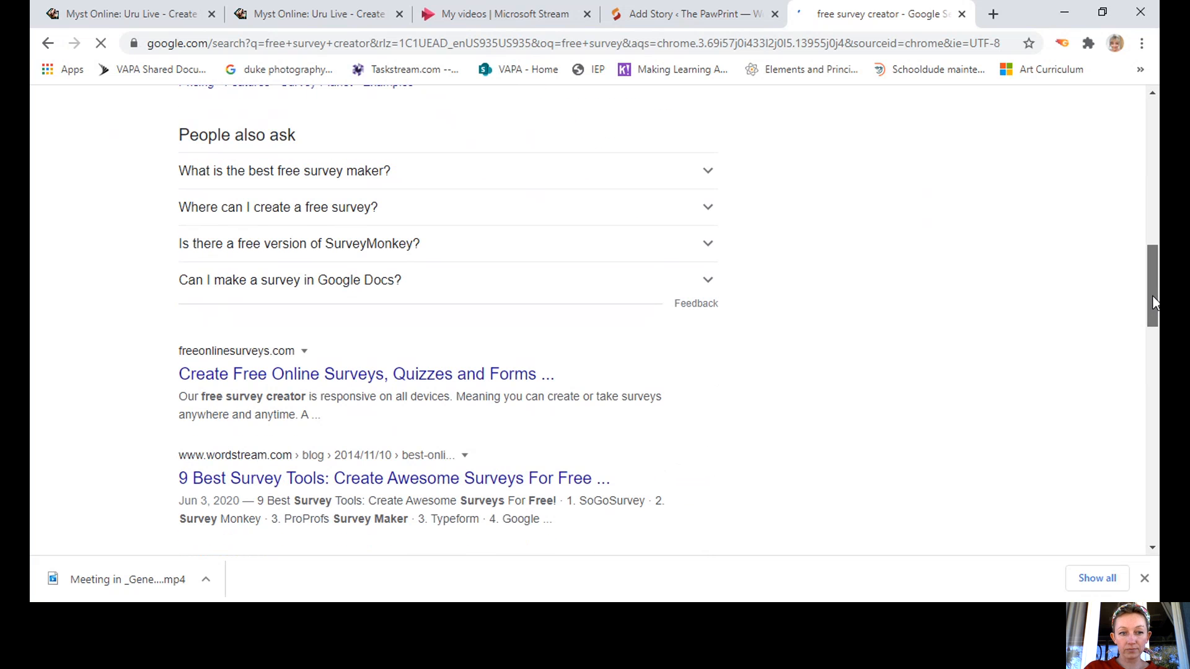
mouse_move(1152, 303)
mouse_down()
mouse_move(1153, 229)
mouse_move(1154, 304)
mouse_up()
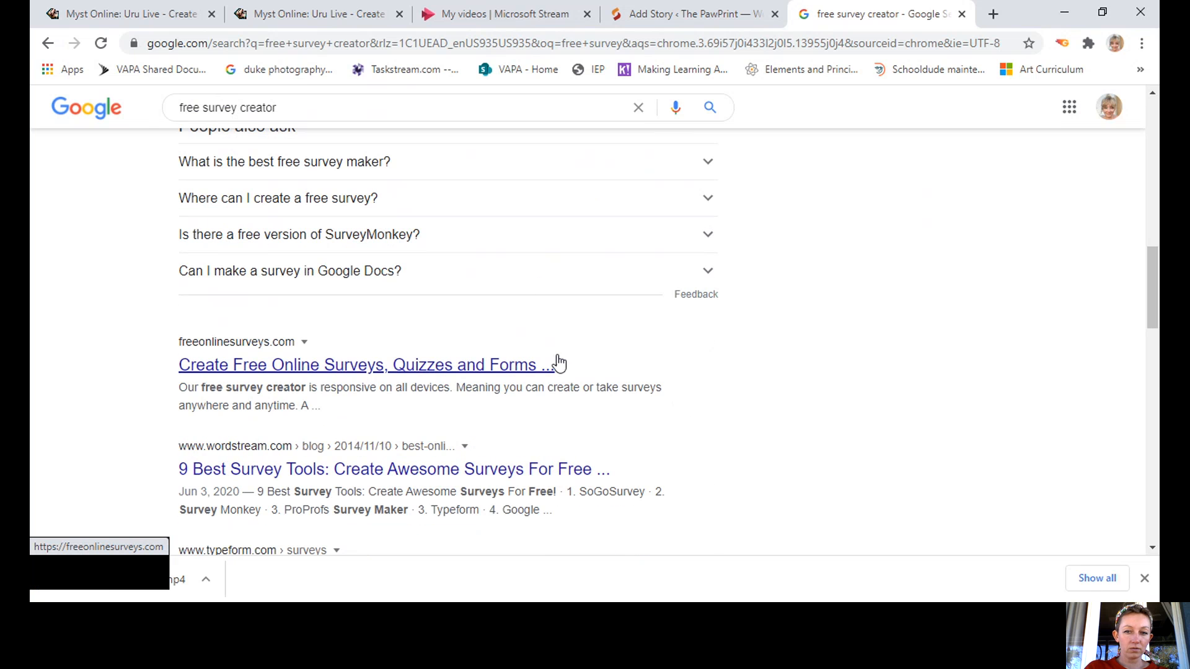
drag(1154, 315, 1154, 257)
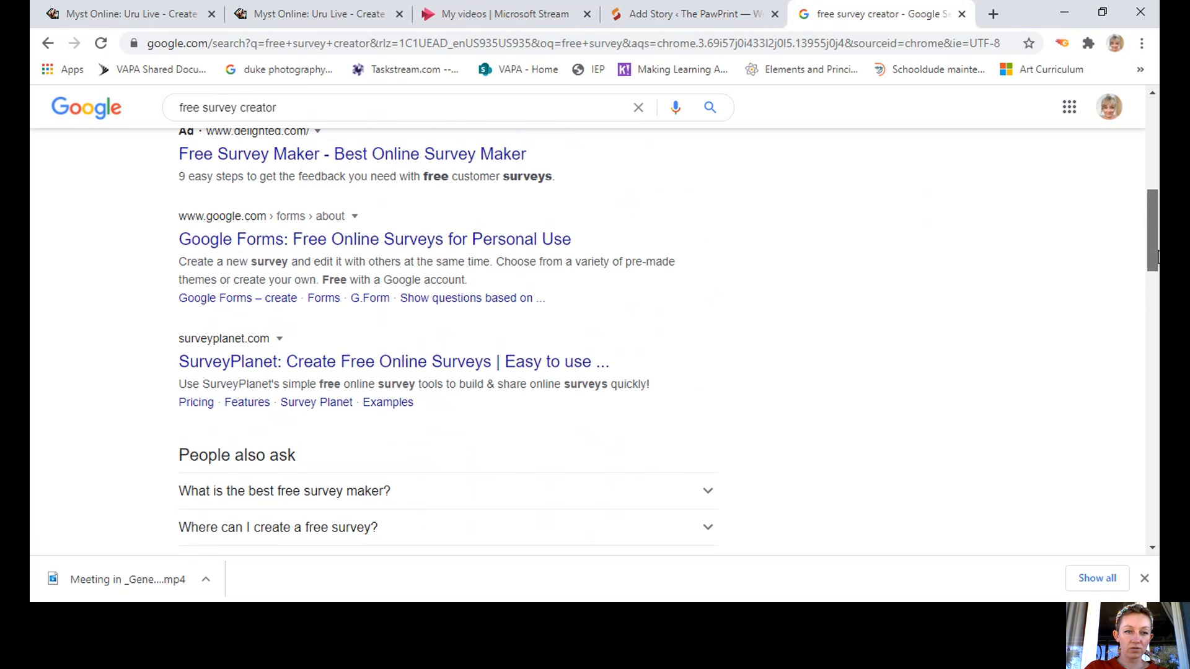
click(344, 253)
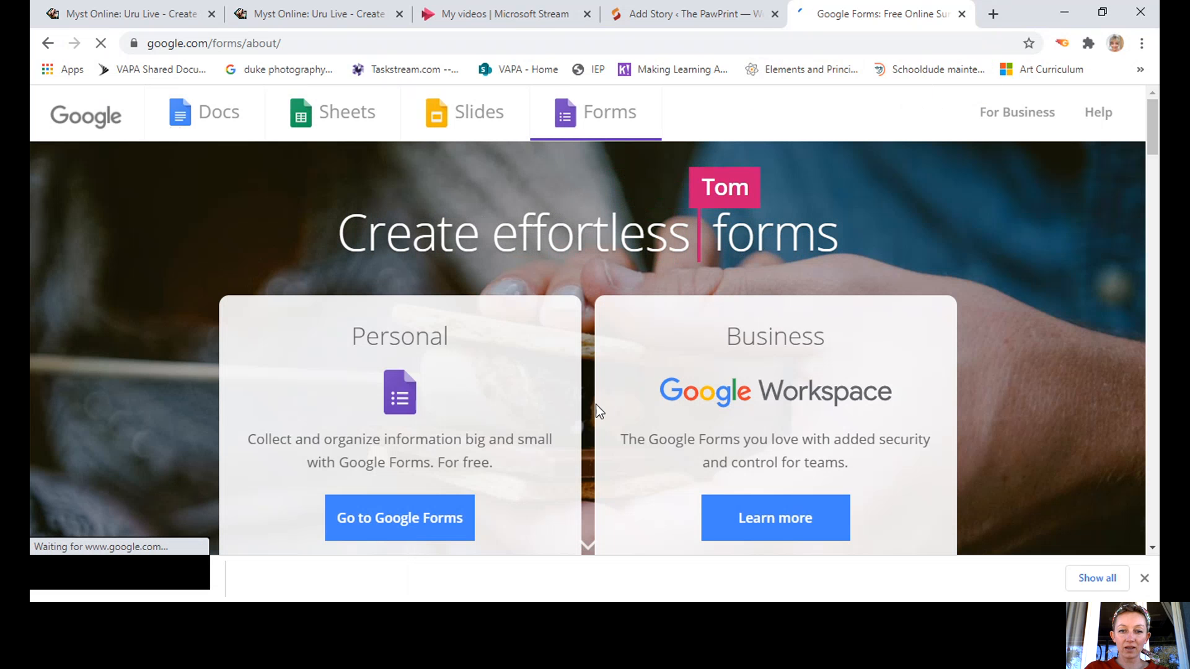
Close the Google Forms tab and the story element picker, briefly revisiting the Infographic Embed form.
click(962, 14)
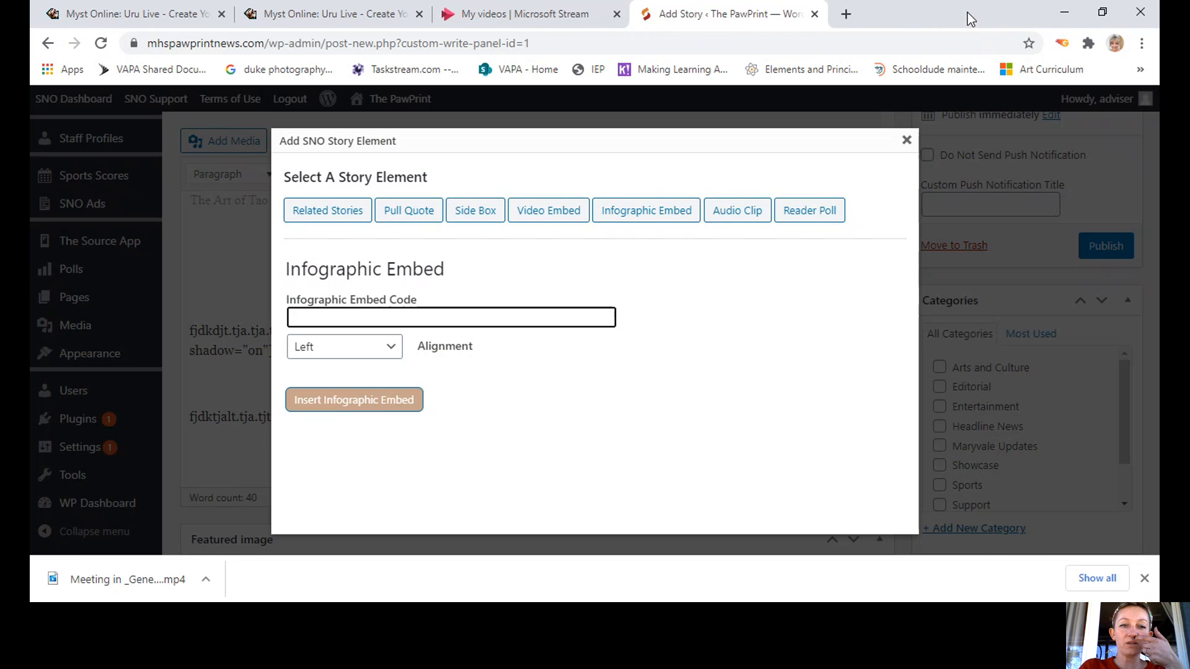
click(906, 144)
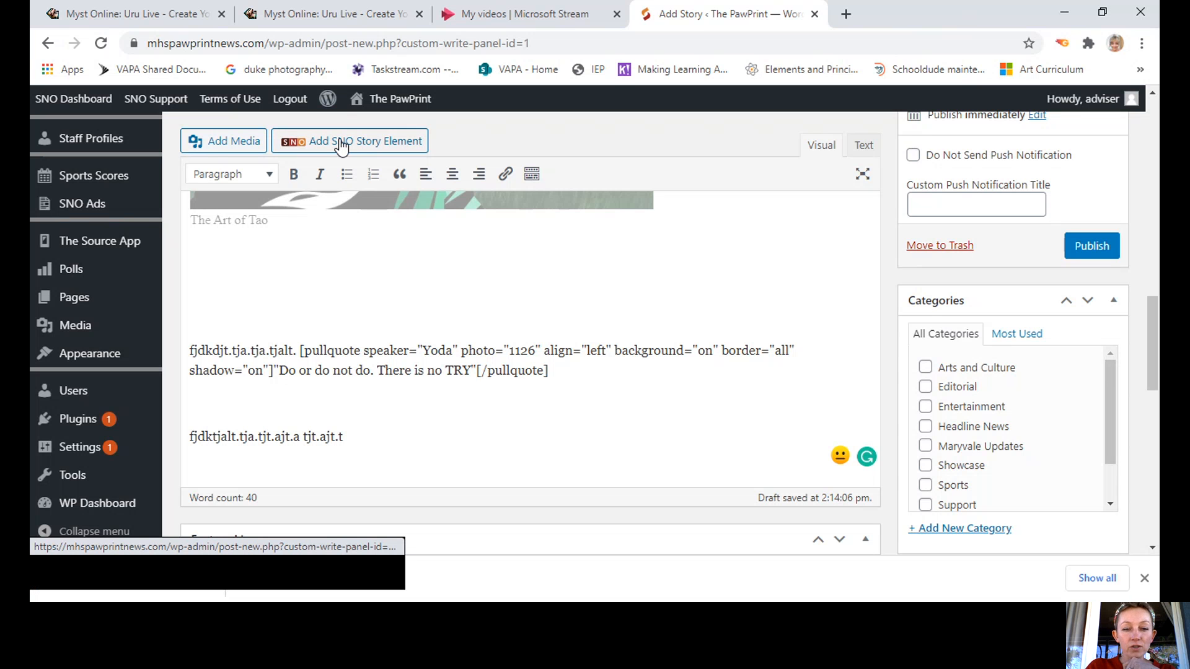
click(395, 142)
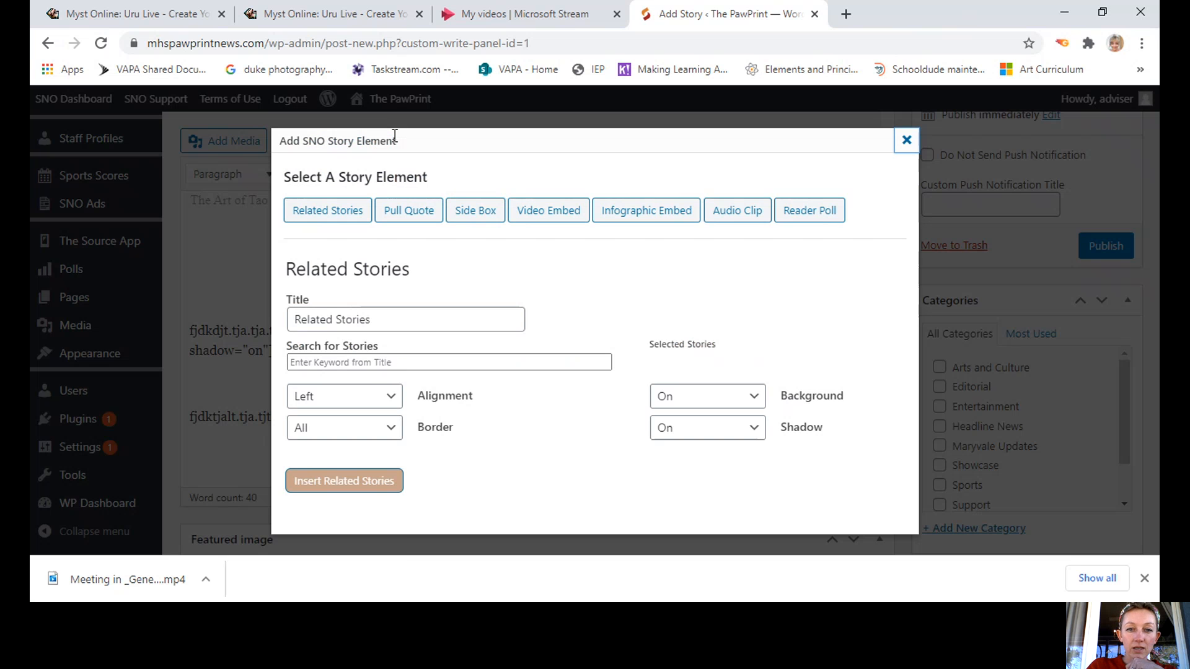
click(657, 219)
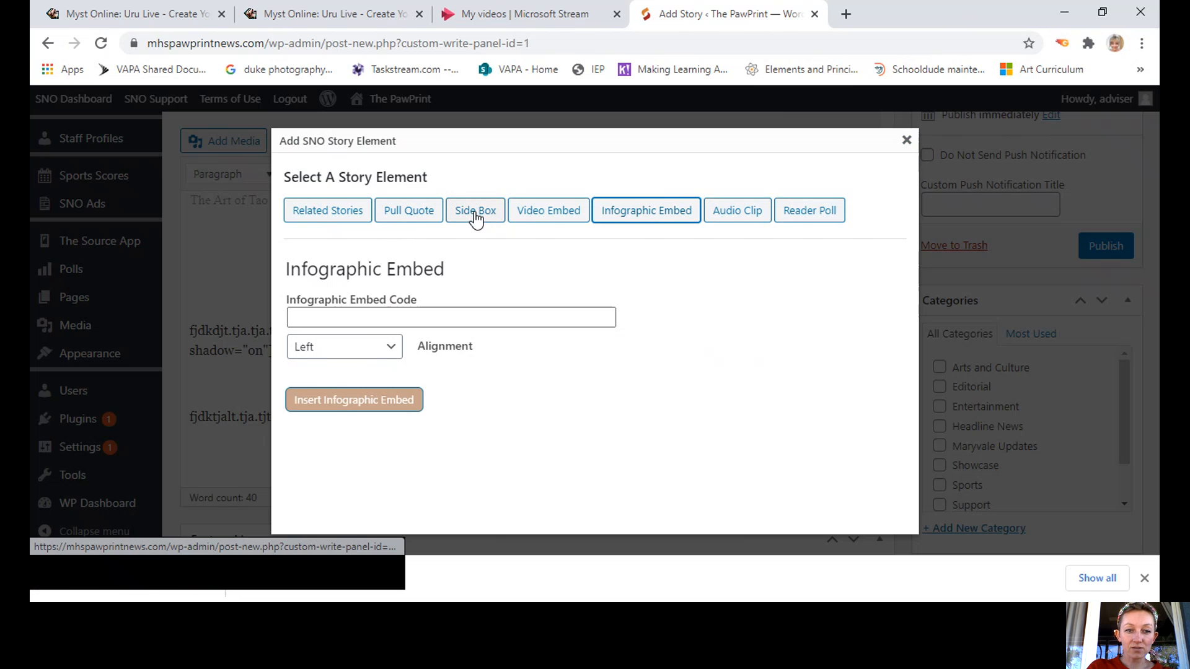
click(907, 142)
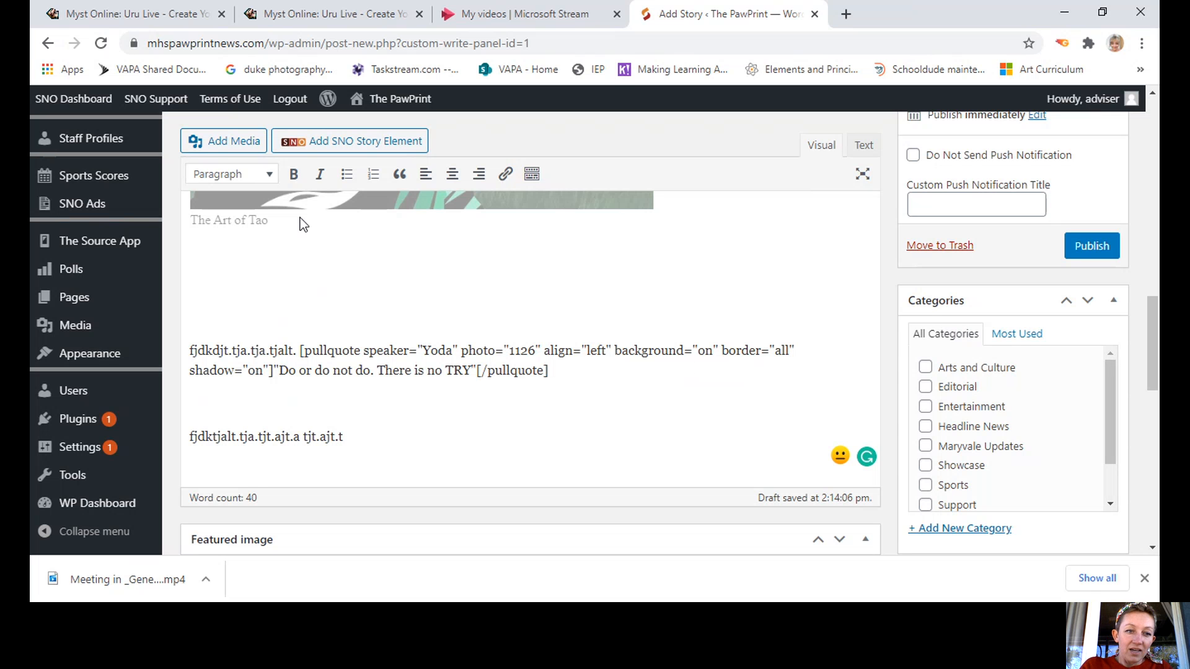
mouse_move(78, 280)
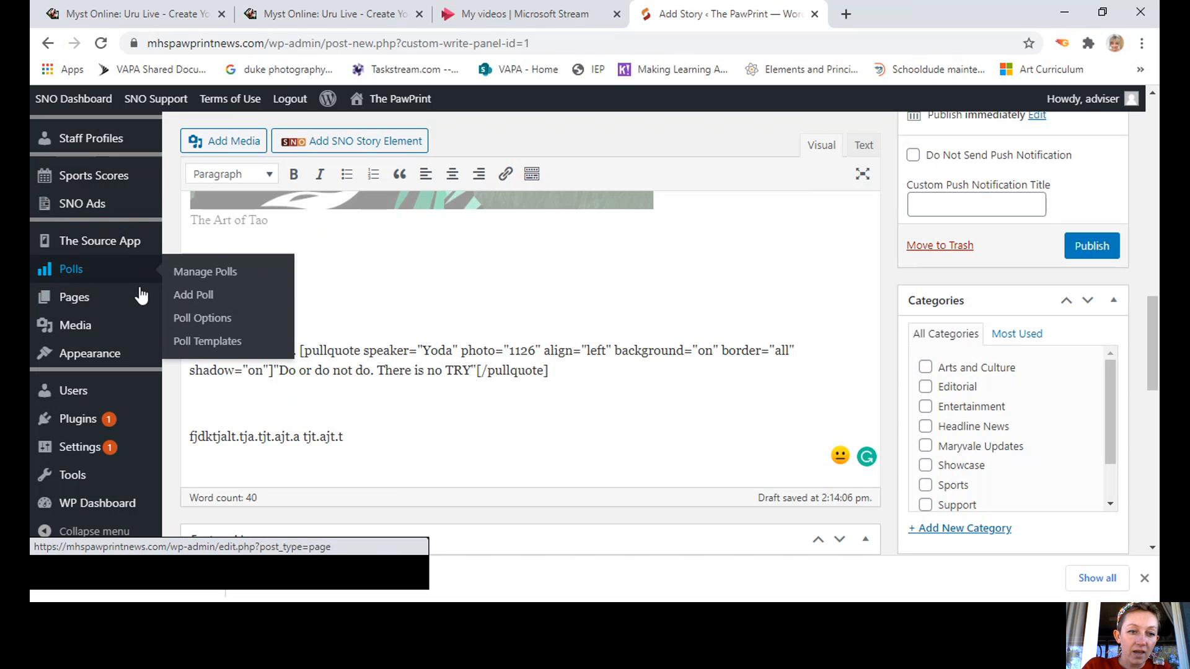
Start a new reader poll asking 'How do you like the playlist?' and begin the first answer.
click(197, 296)
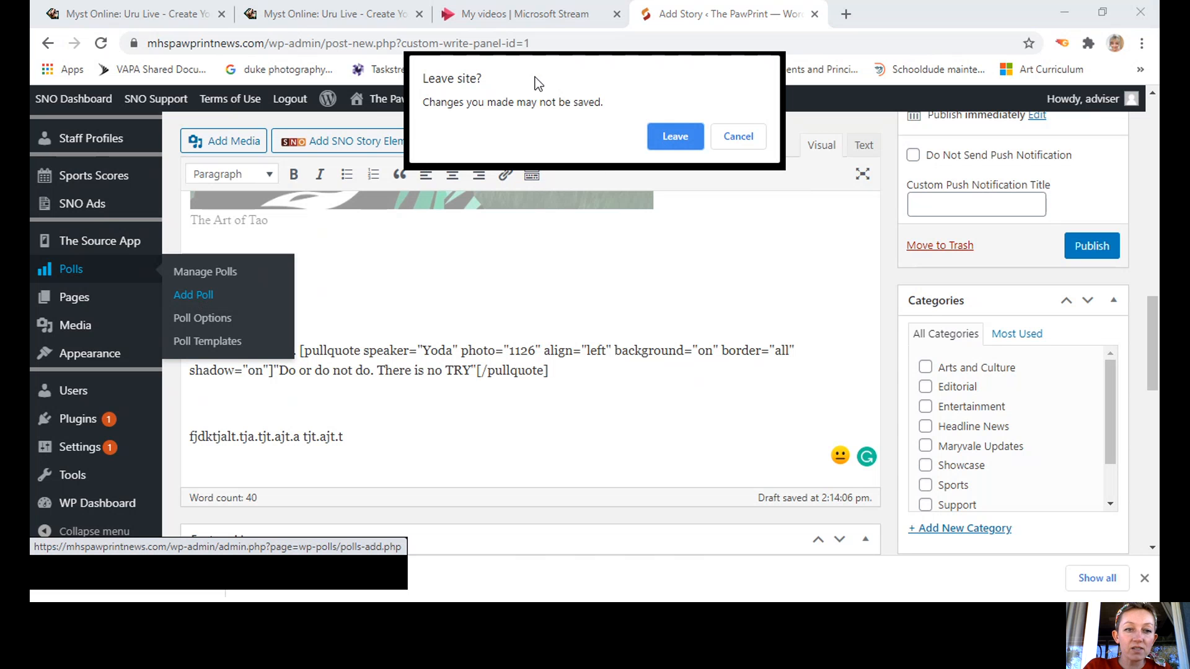
click(675, 138)
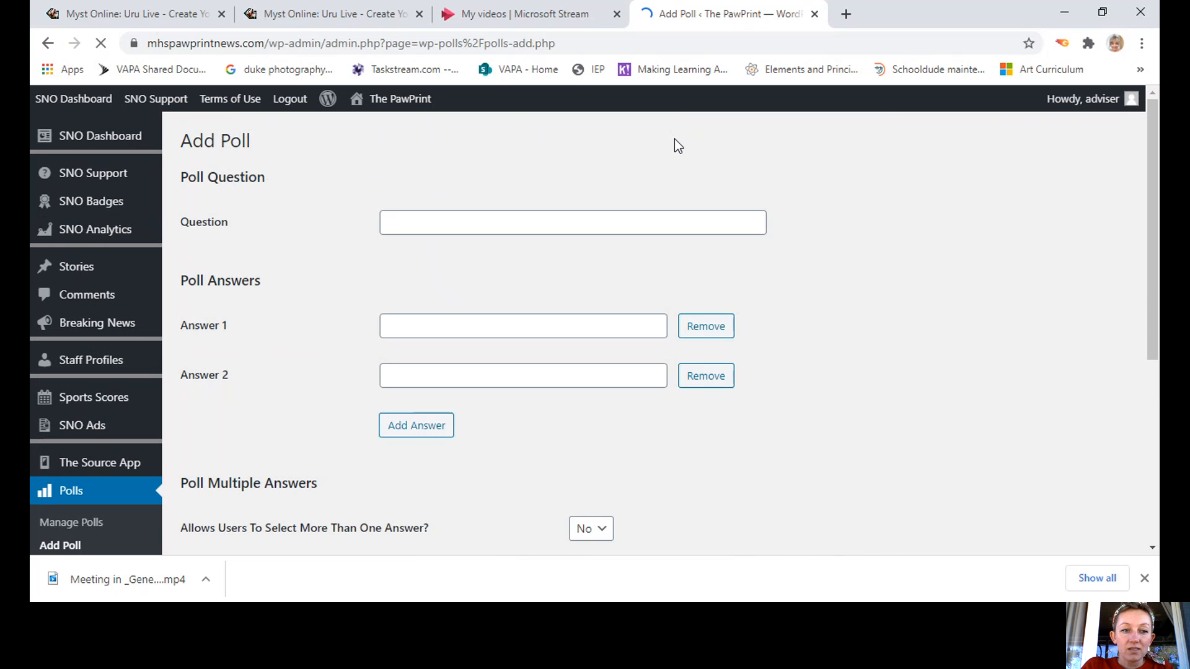
click(432, 226)
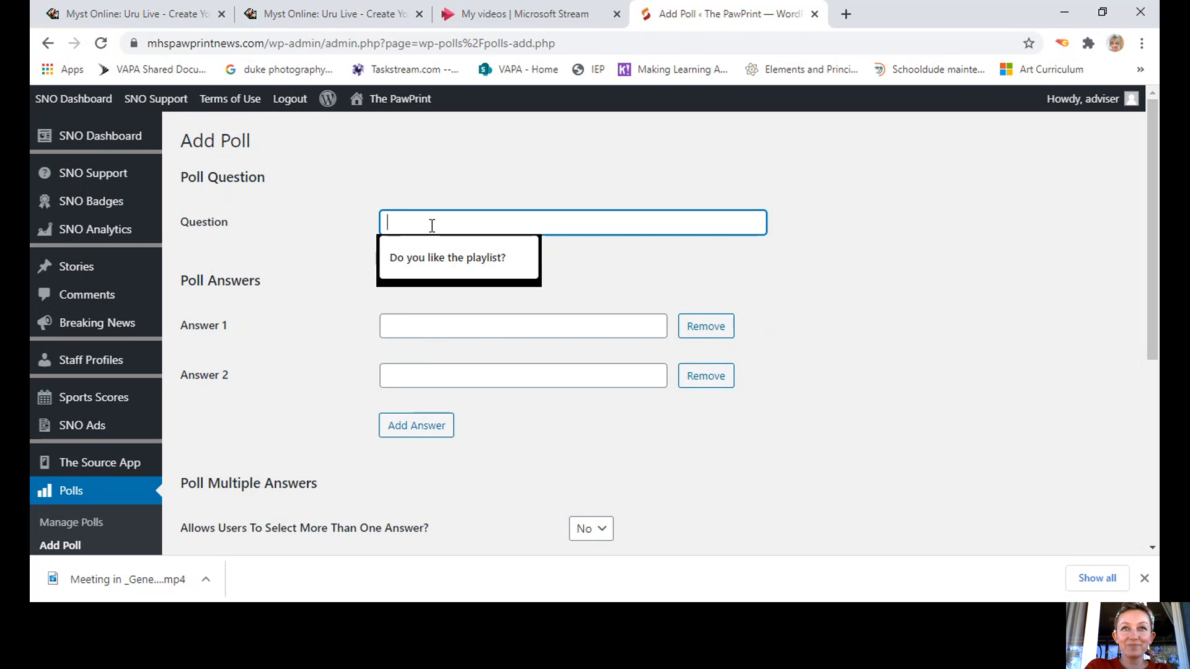
text(How do yo)
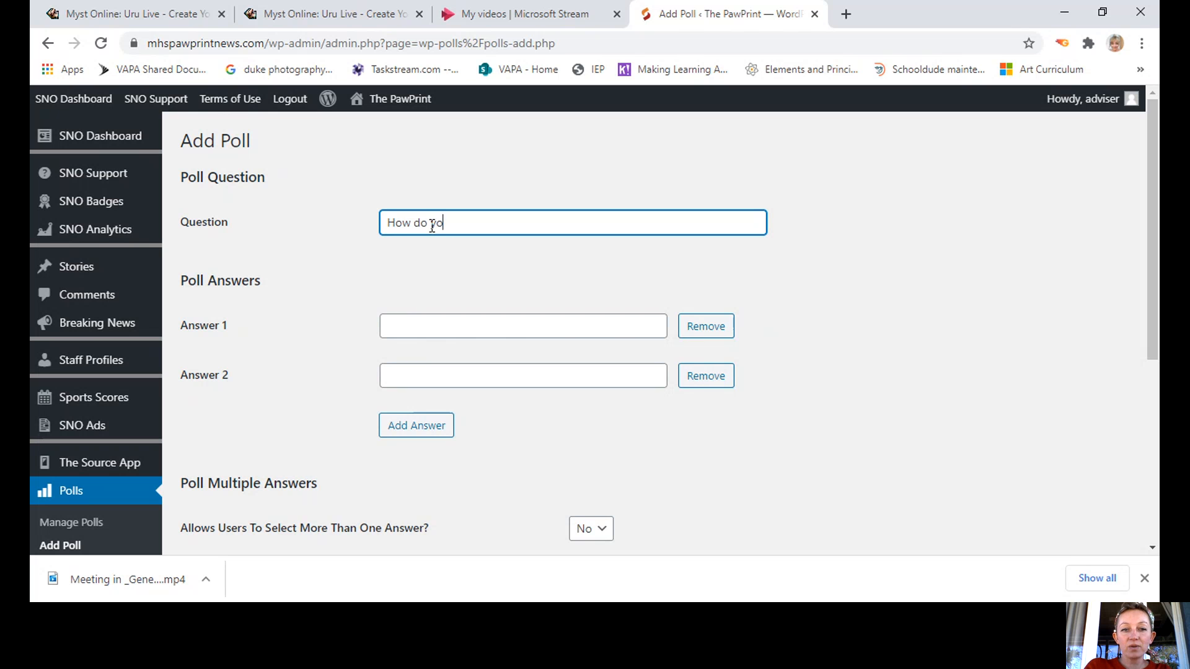
text(u like)
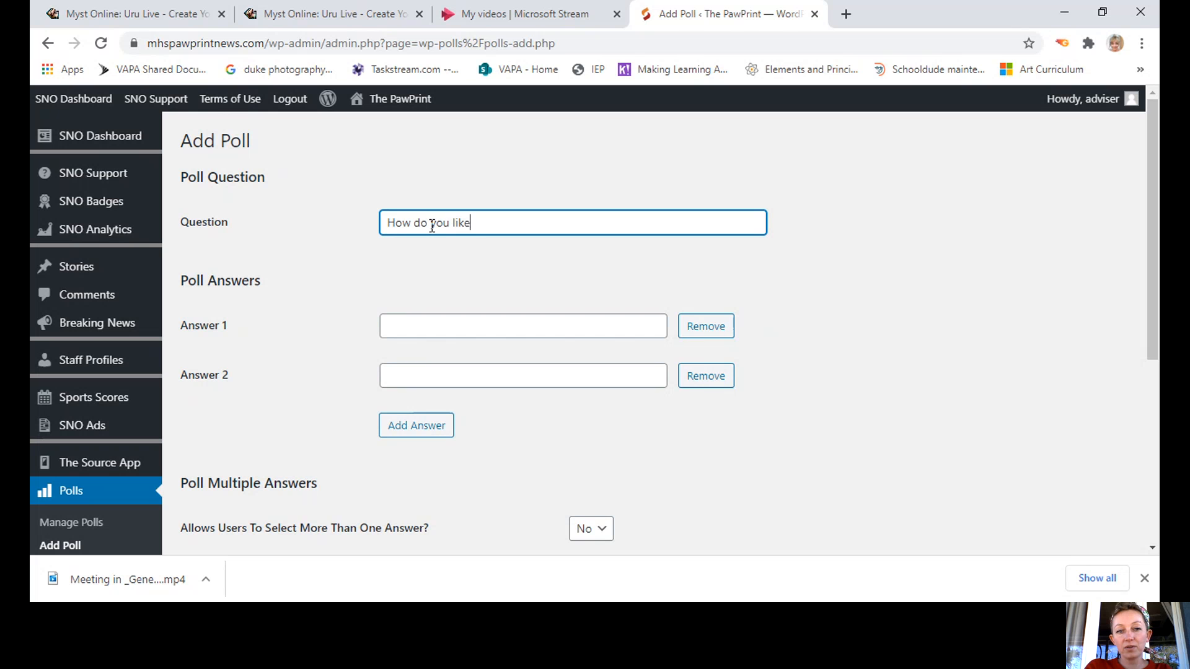
text( the playlist?)
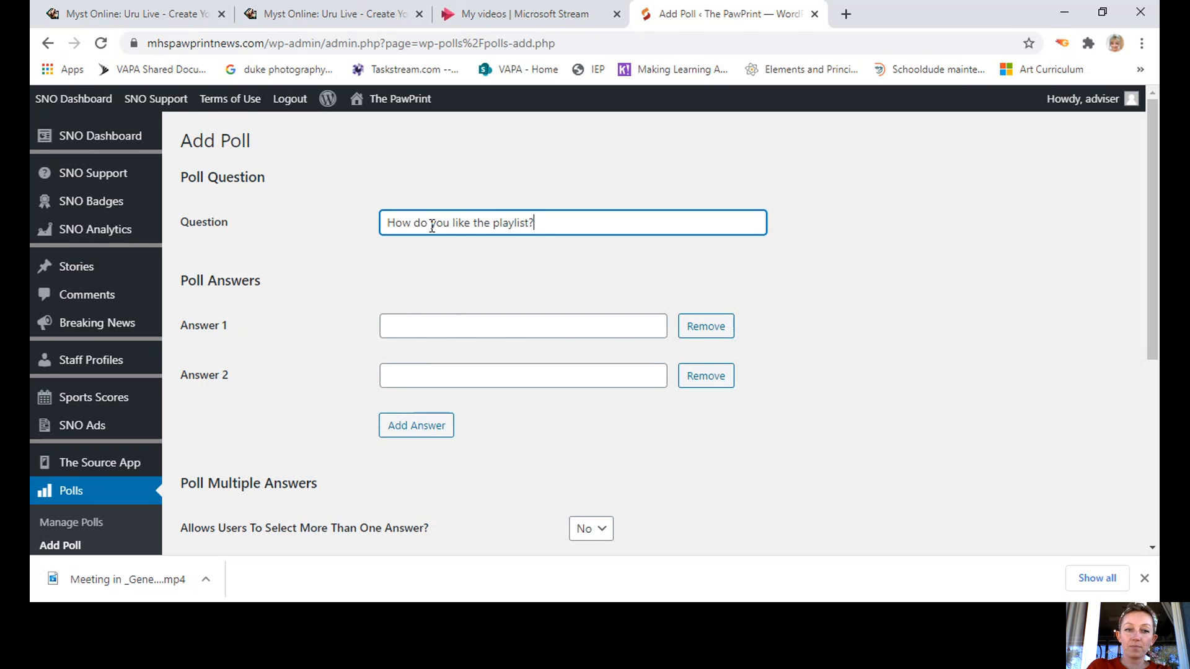
click(456, 322)
text(i)
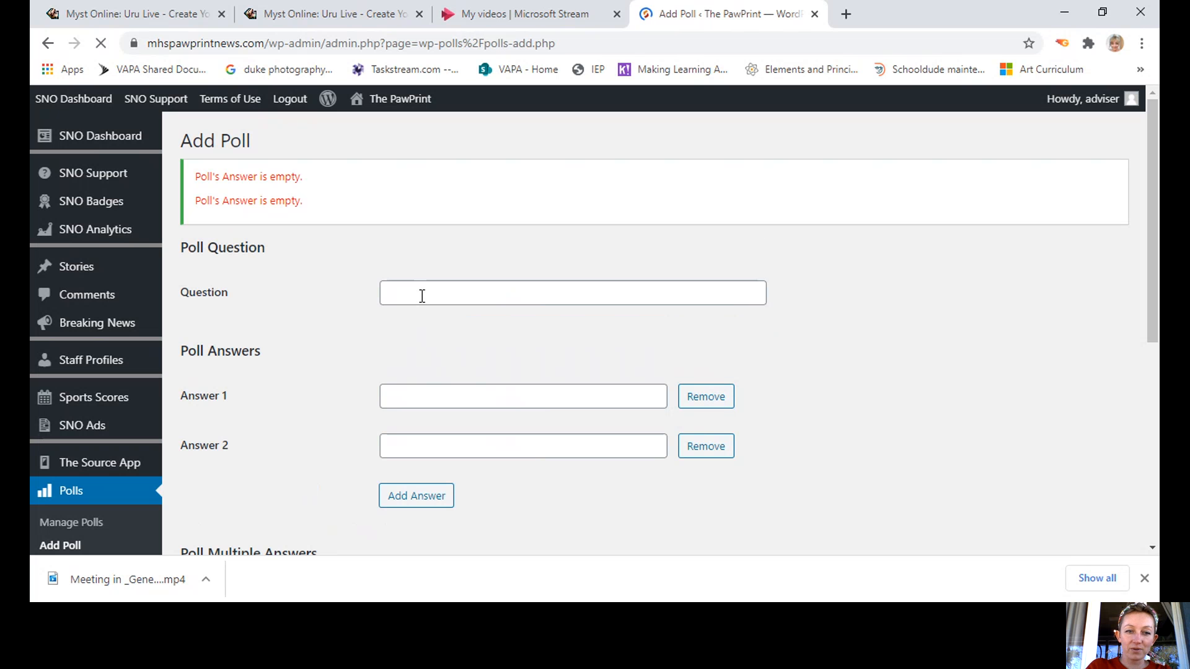
Enter the poll question 'Do you like the playlist?' with answers 'I love it' and 'I think its lame'.
click(422, 296)
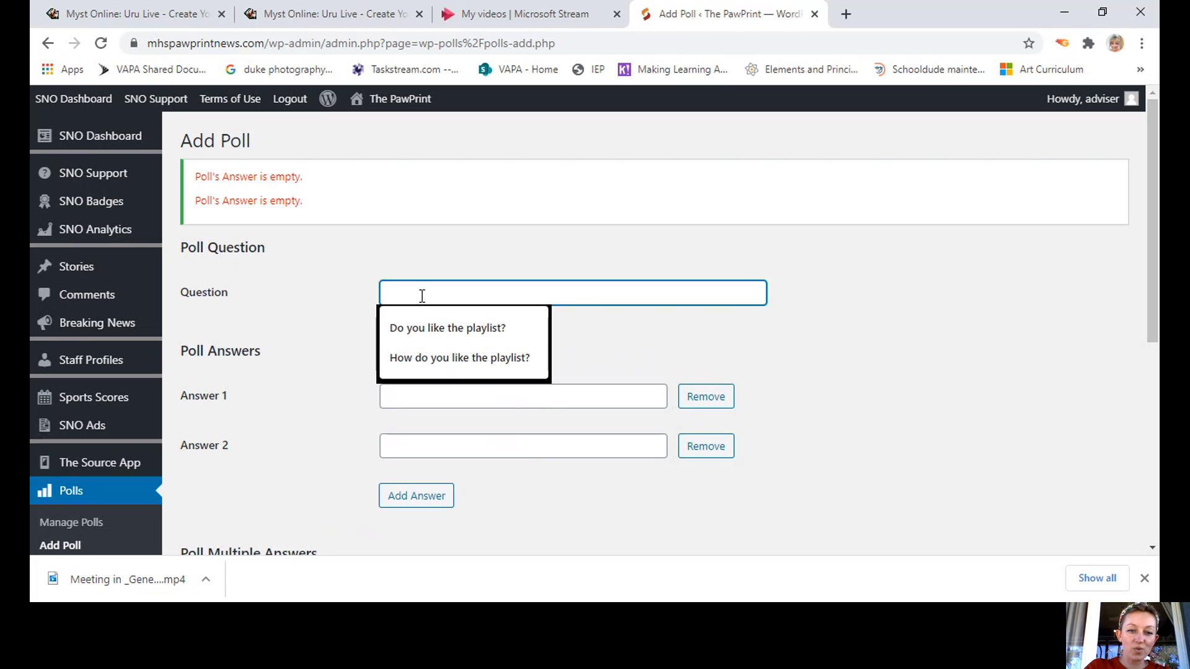
click(450, 333)
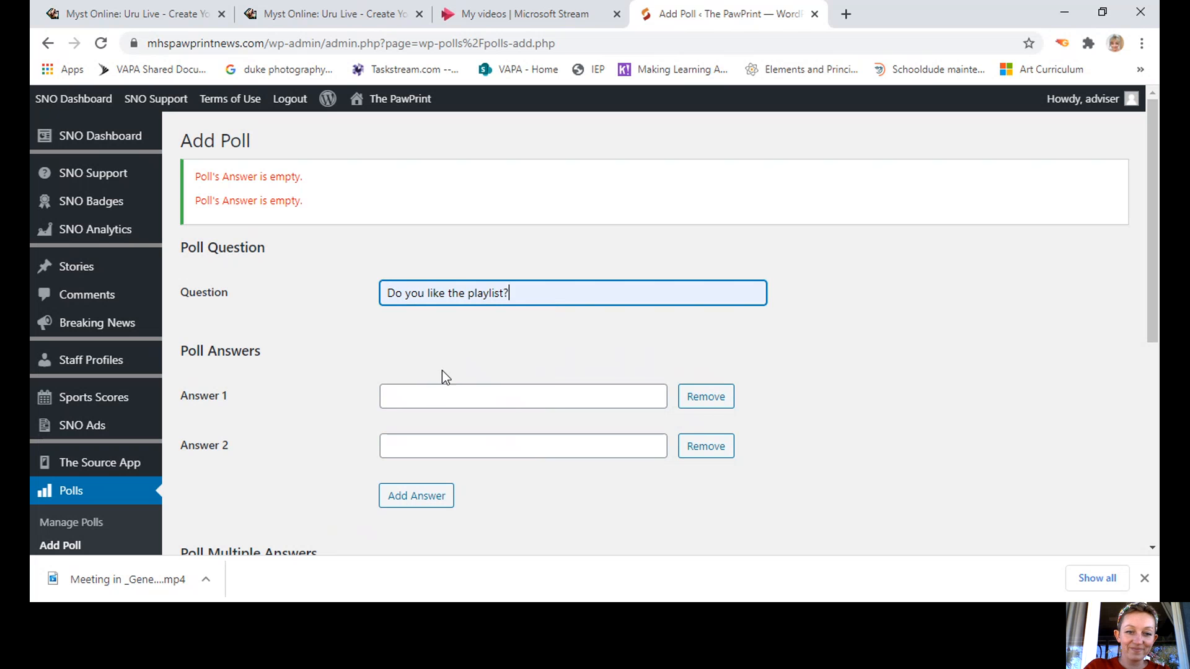
click(430, 402)
text(I love it)
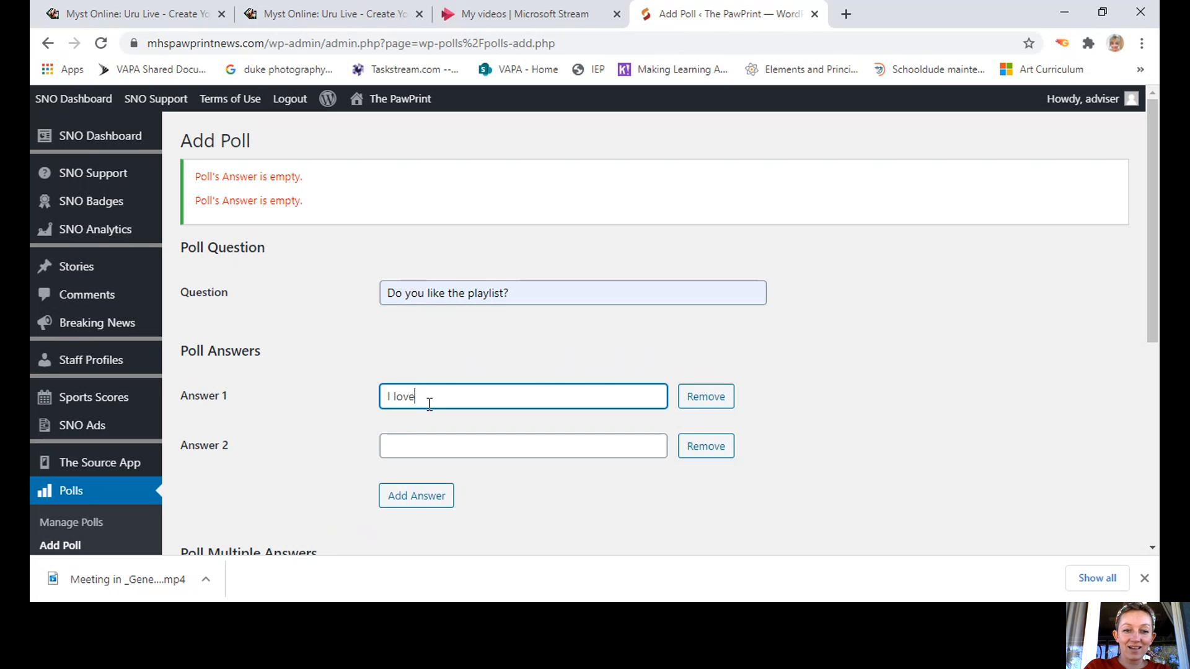
click(424, 437)
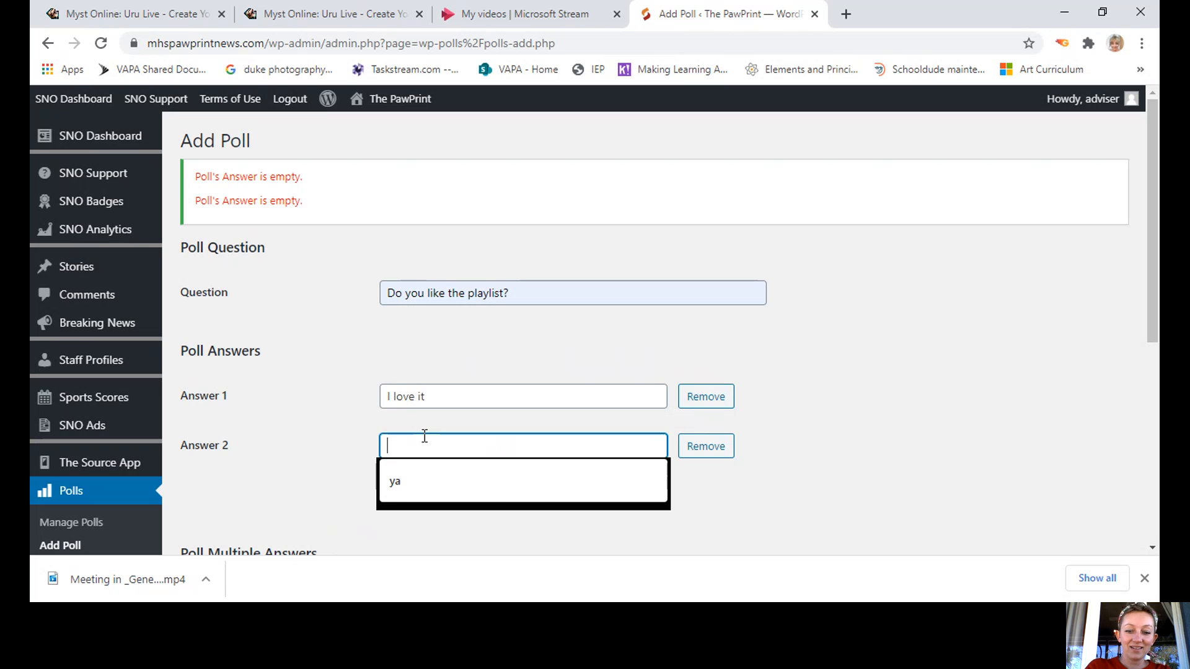
text(I think )
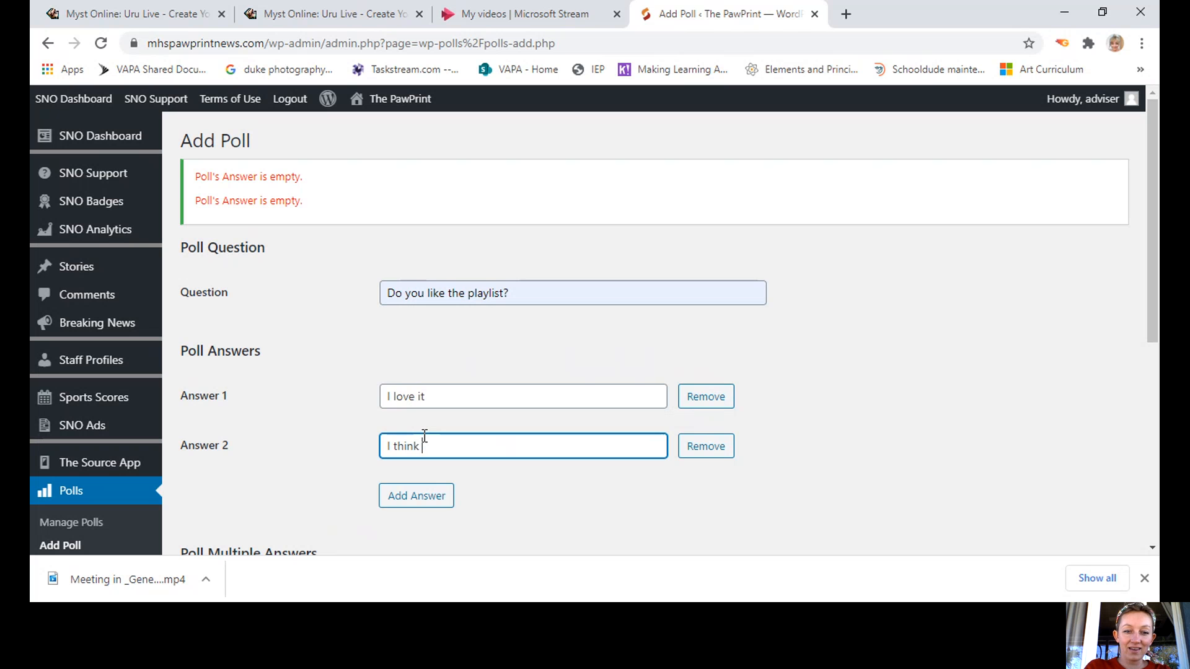
text(its lame)
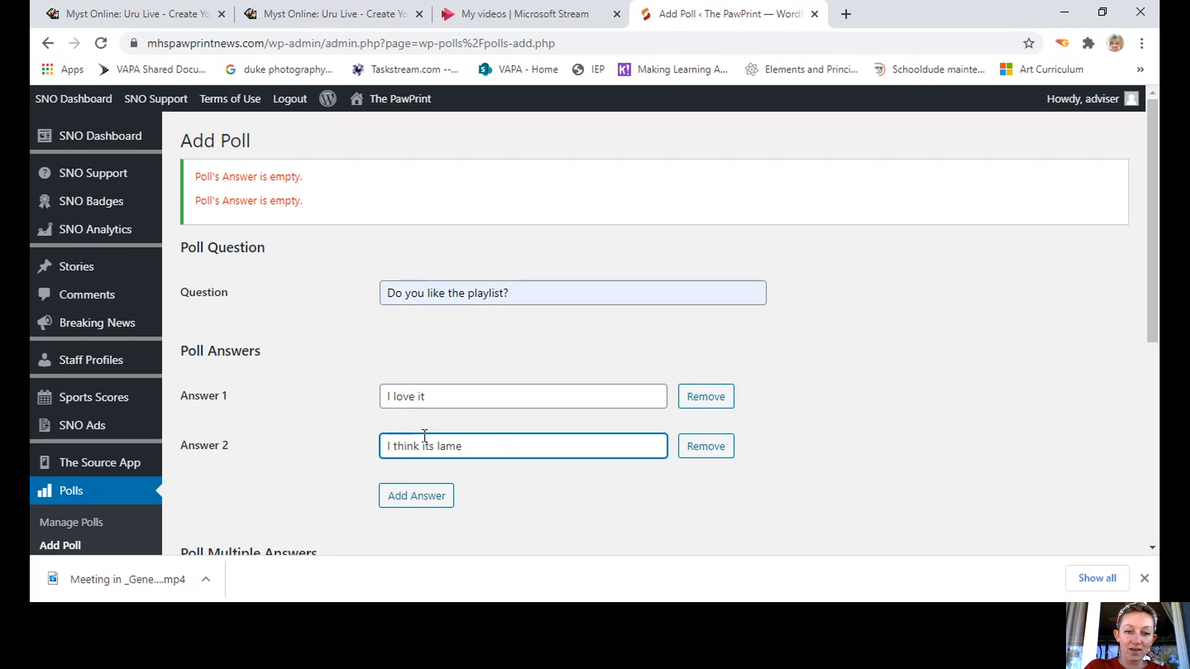
Add a third answer 'Its whatever' and submit the poll.
click(414, 500)
click(417, 502)
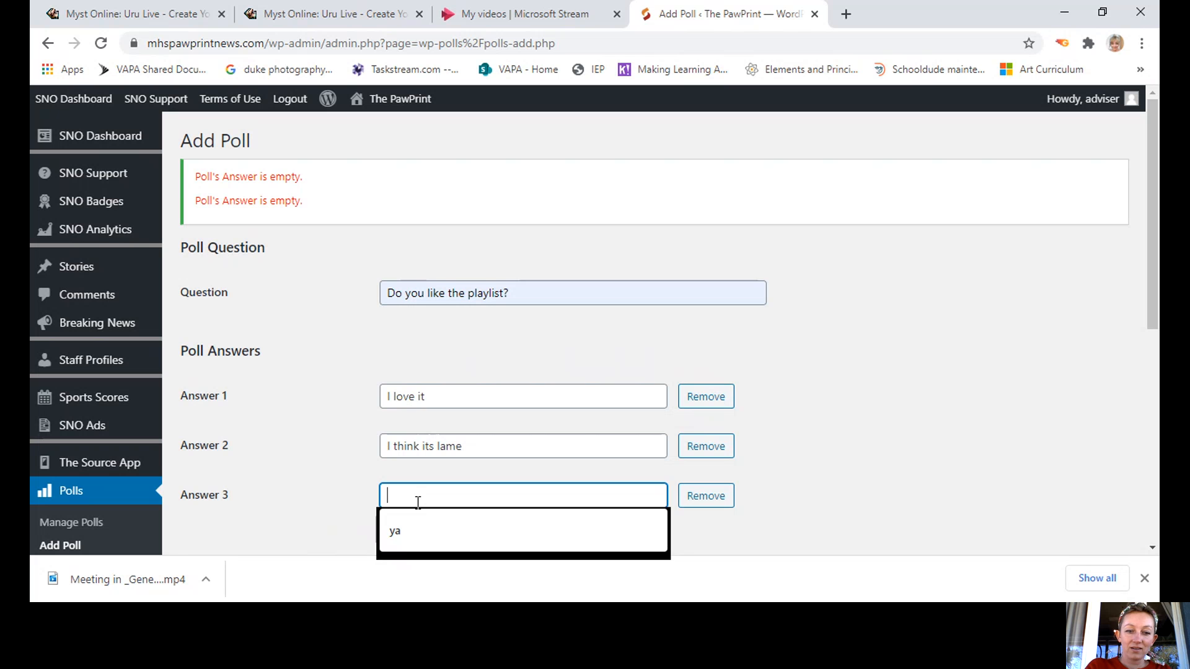
text(Its whateve)
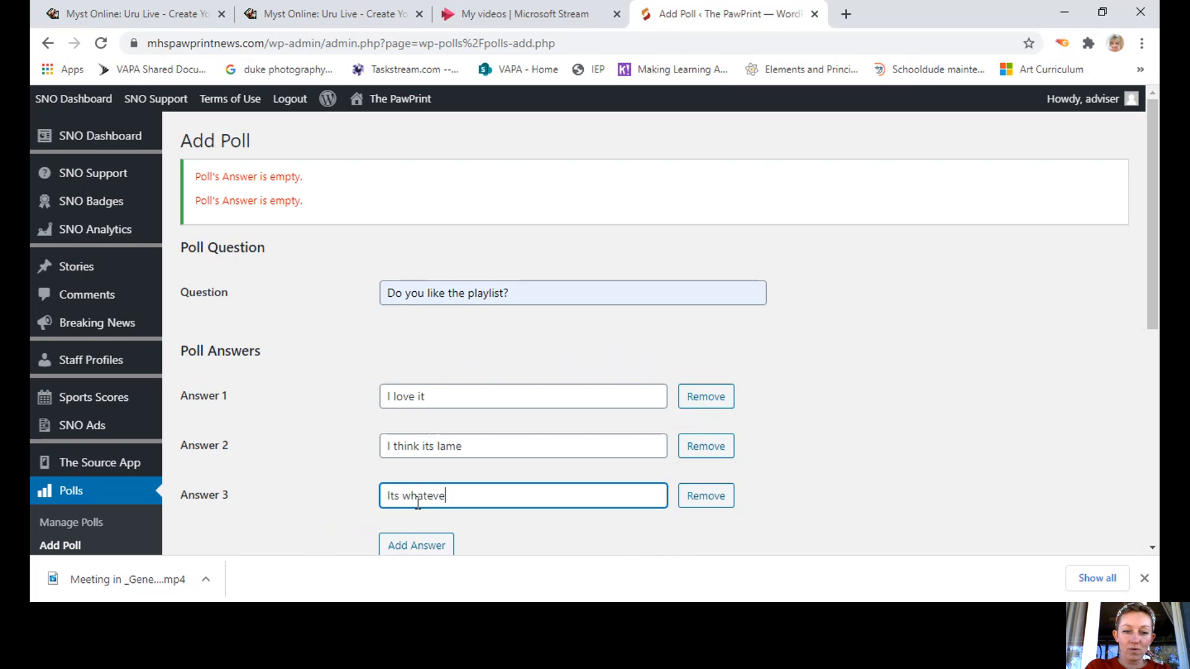
text(r)
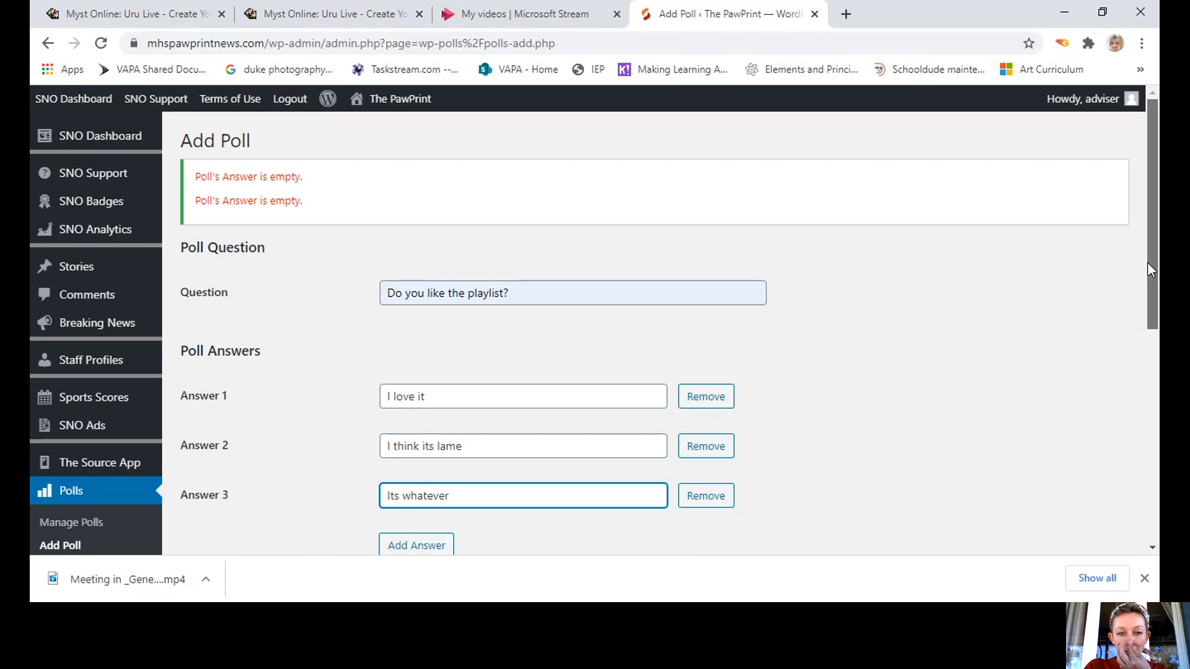
drag(1147, 262, 1154, 502)
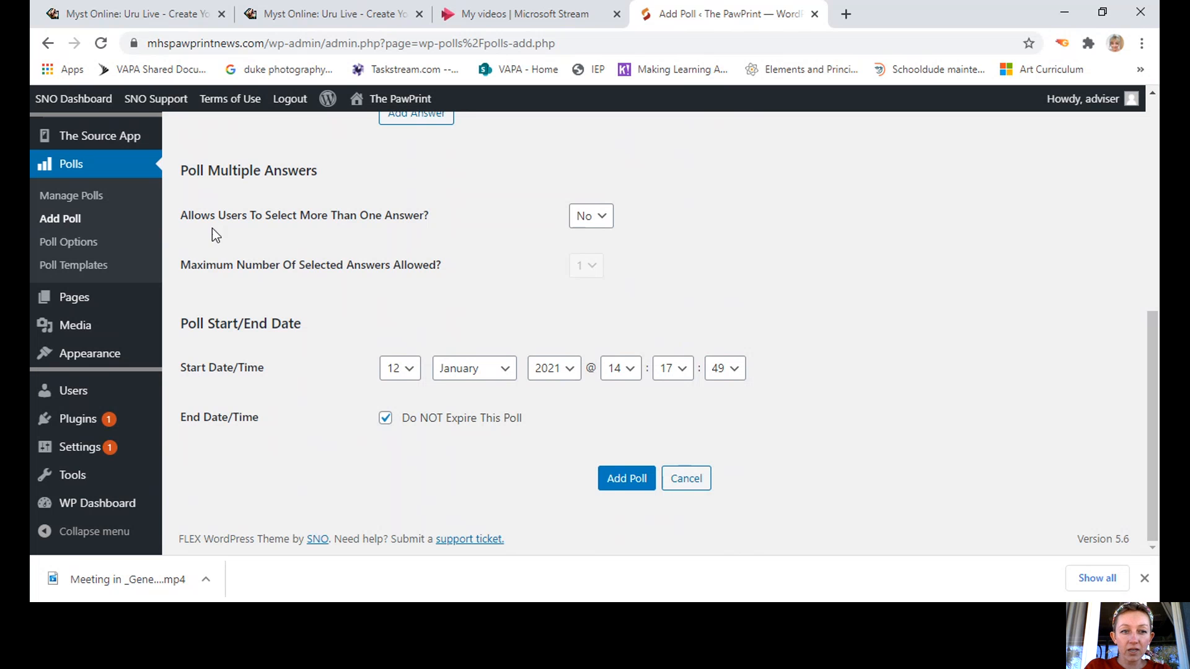
click(623, 483)
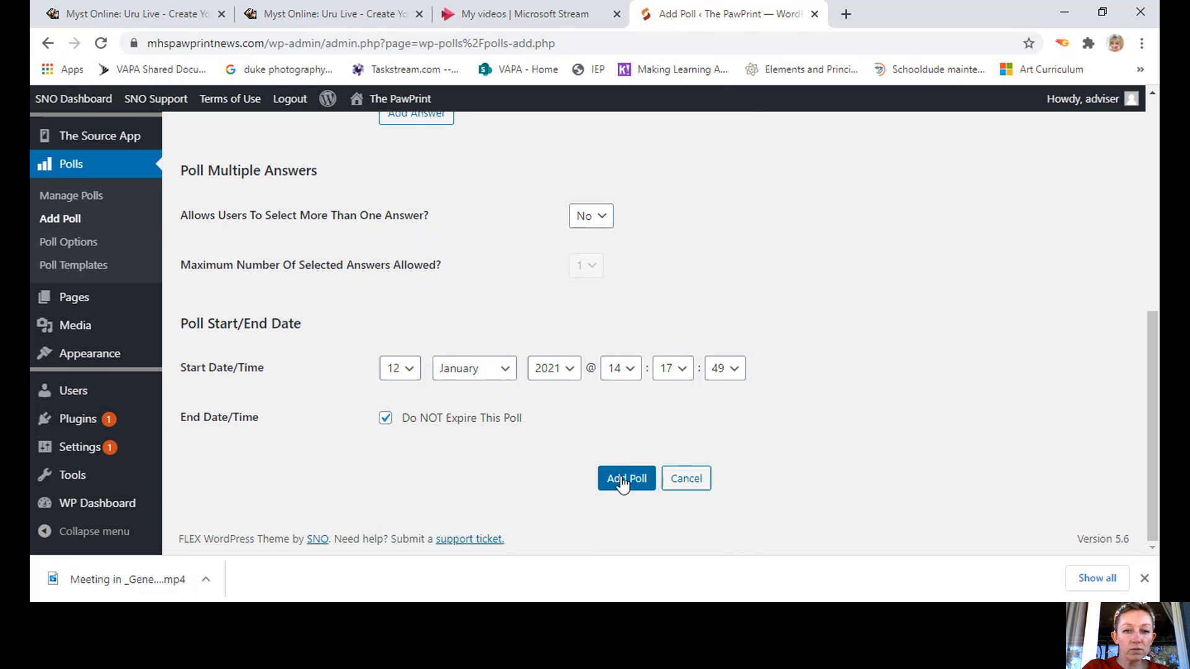
Save the playlist poll, then reopen the 'THIS IS EXCITING!' draft from Stories.
click(621, 481)
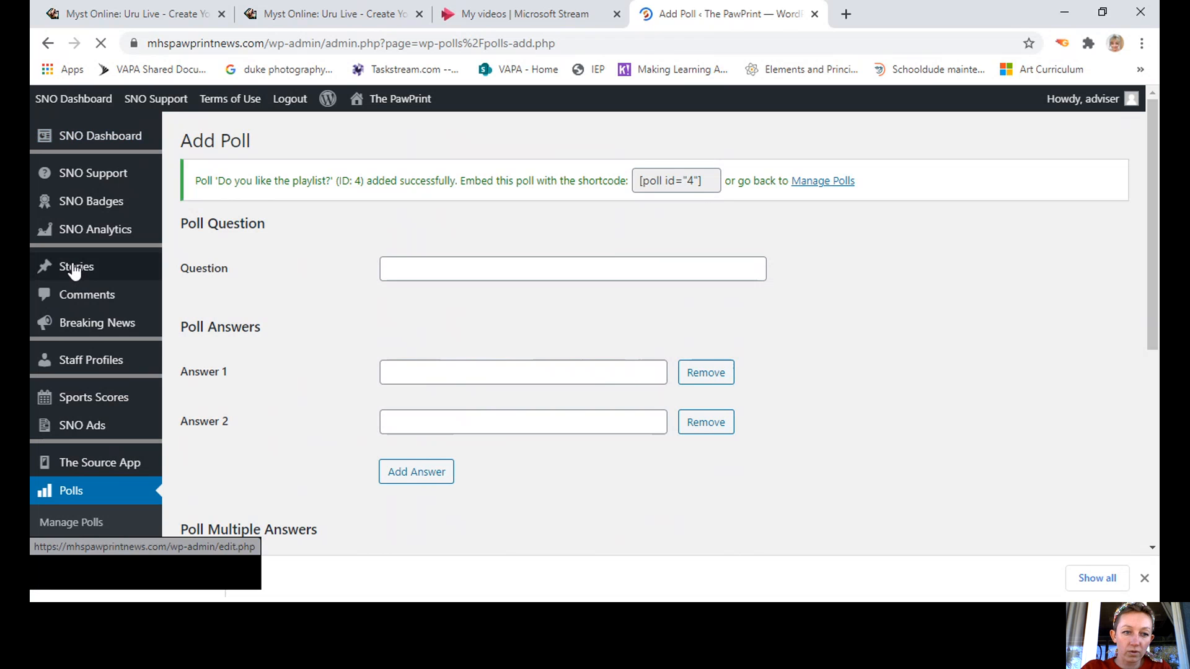
mouse_move(75, 271)
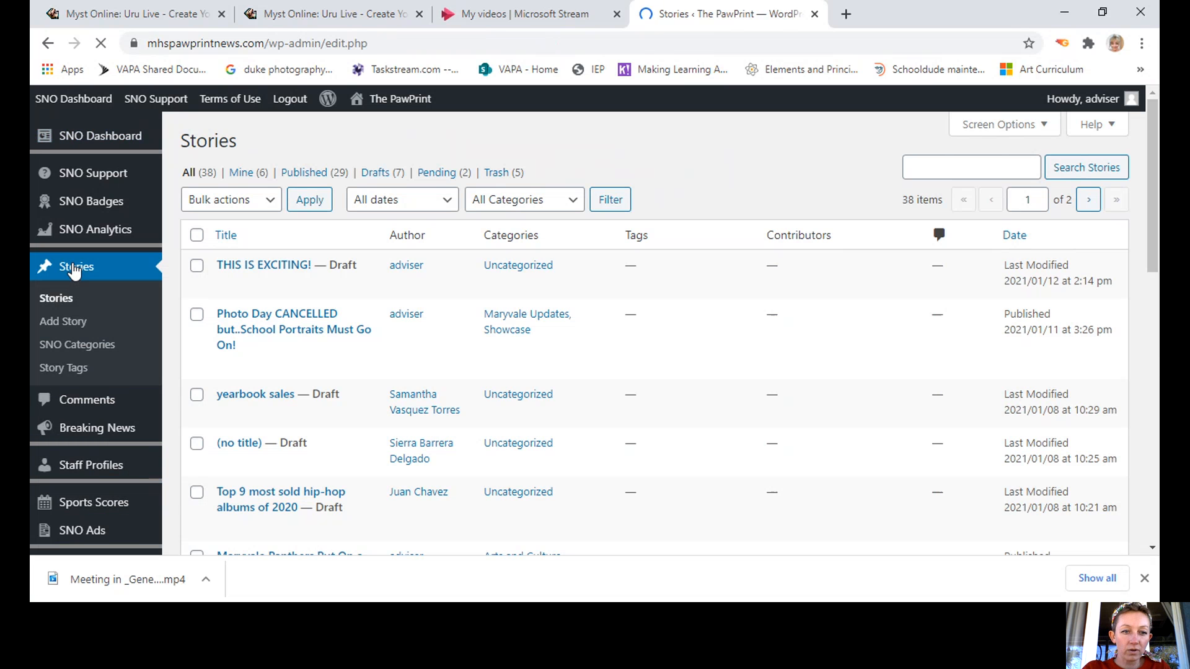
click(270, 268)
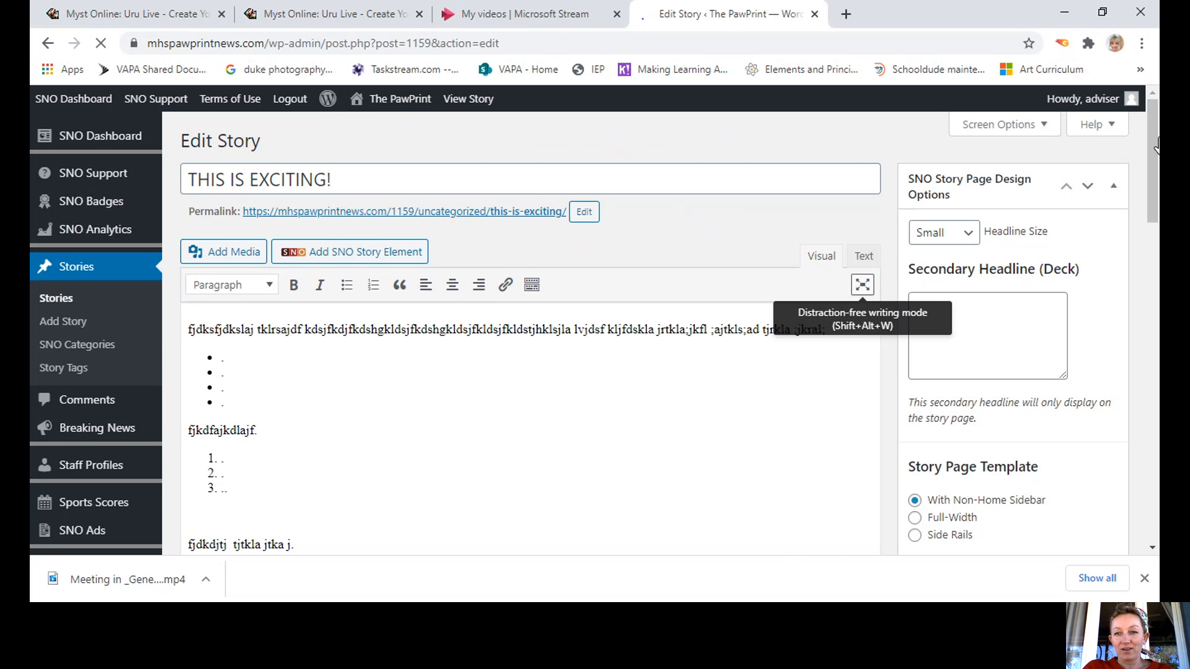
Start an empty paragraph after the filler line below the Yoda pull quote.
drag(1156, 146, 1151, 366)
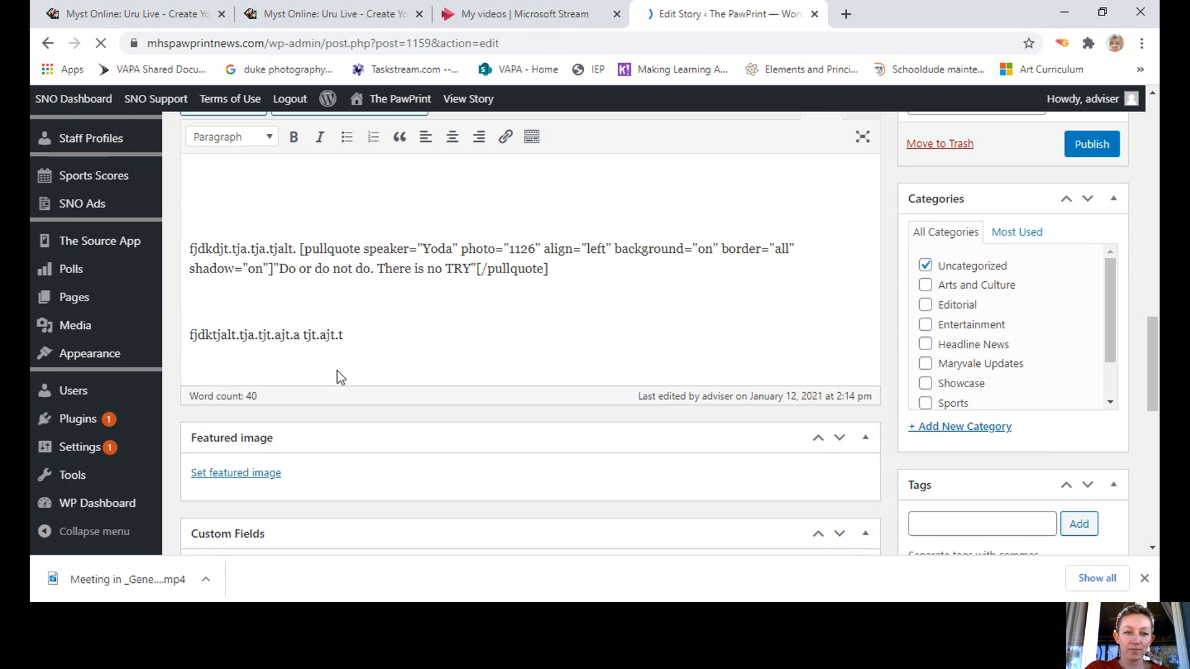
click(361, 335)
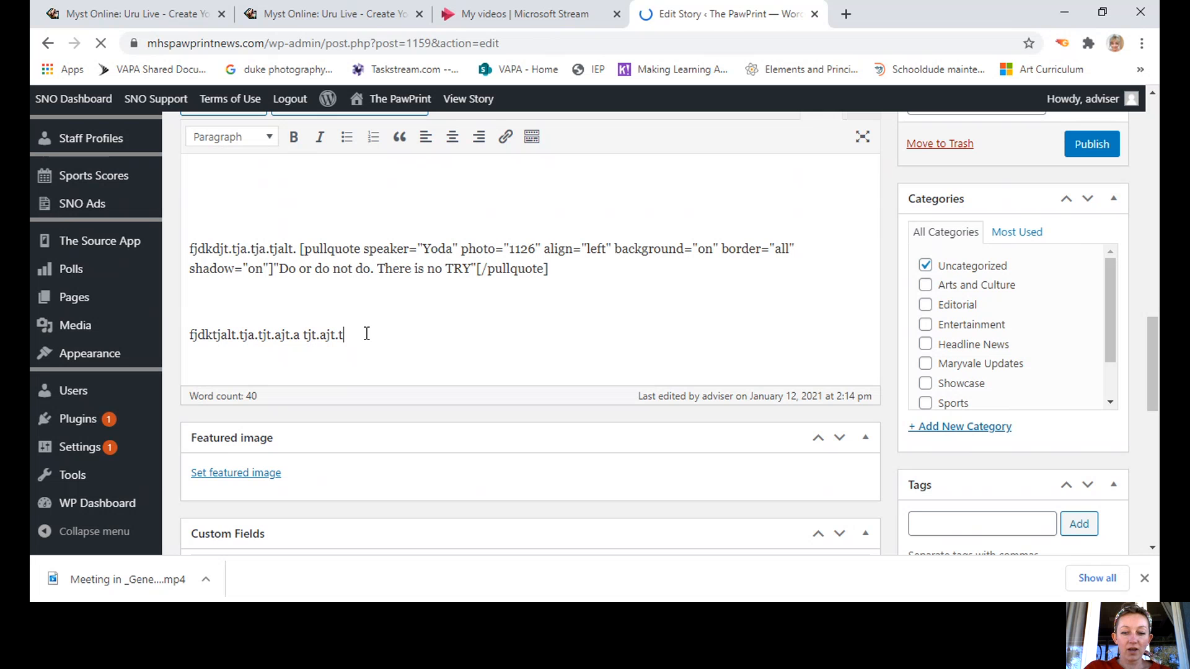
key(Return)
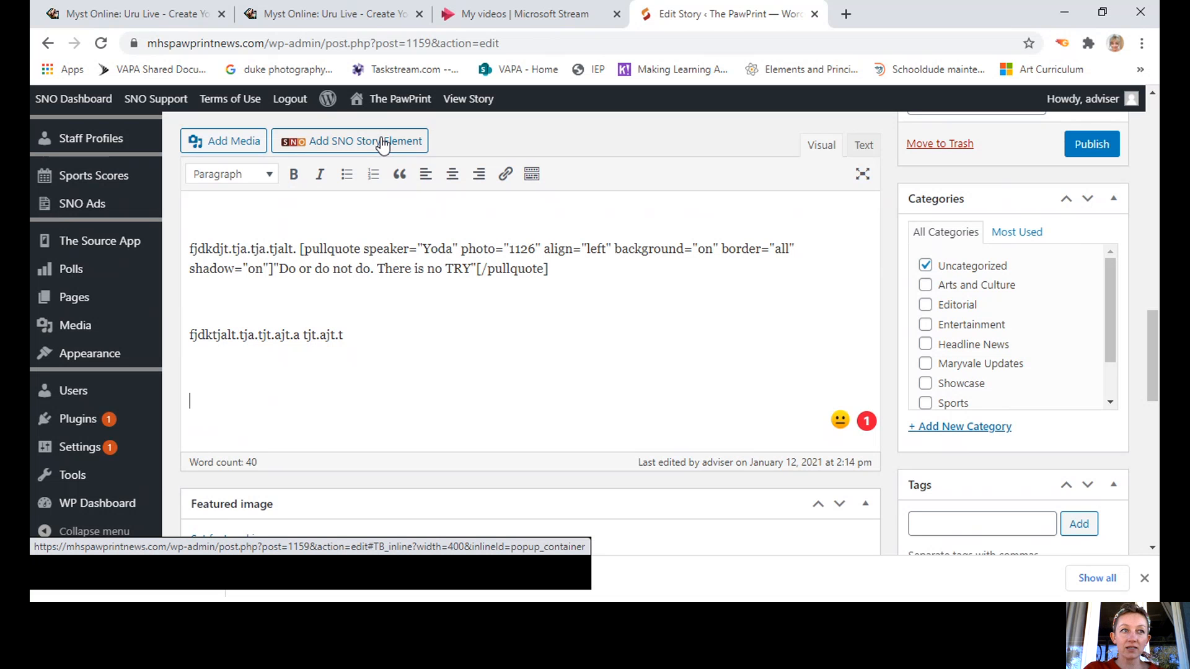
Insert Reader Poll ID 4, 'Do you like the playlist?', as a story element.
click(383, 143)
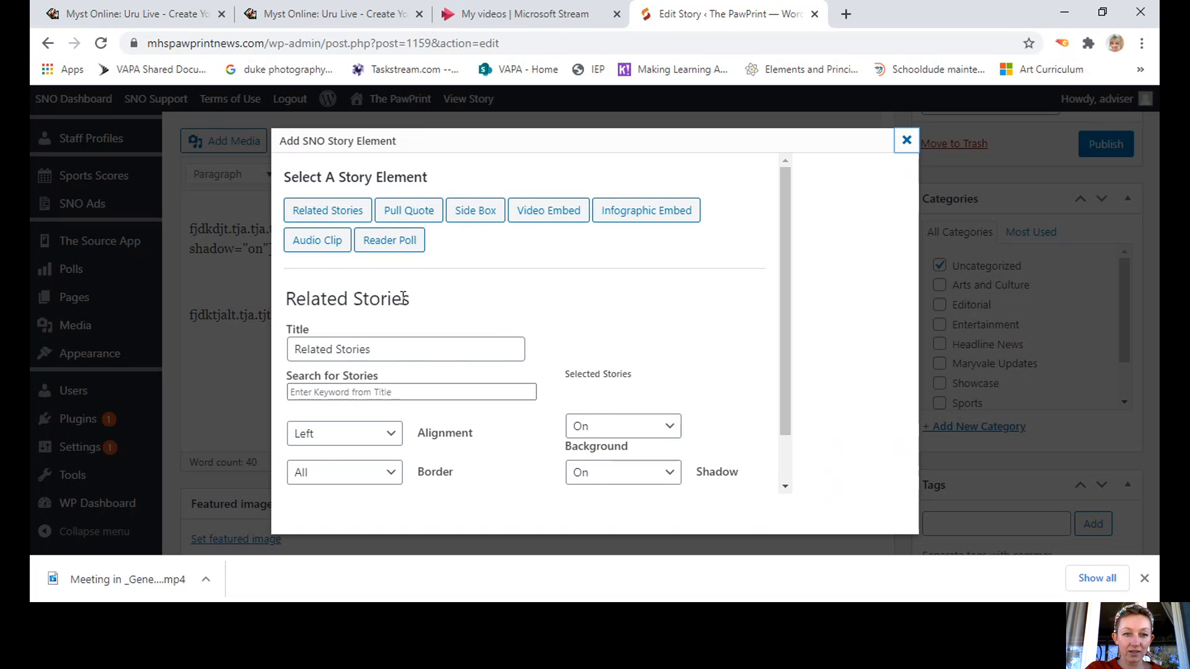
click(396, 248)
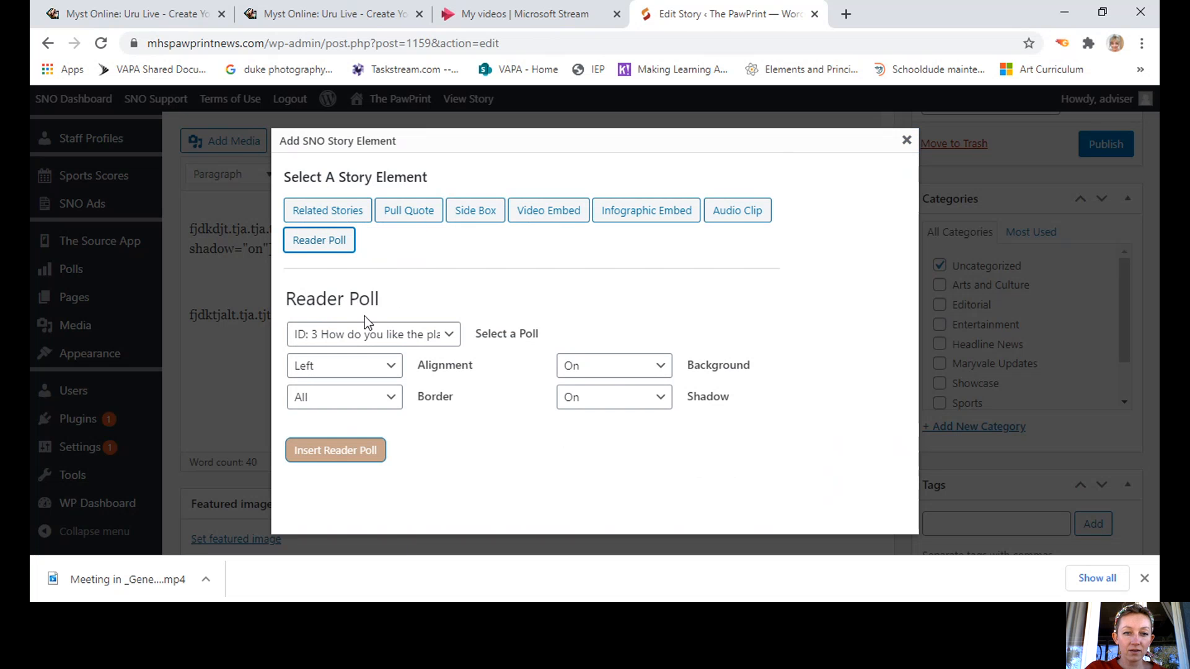
click(441, 340)
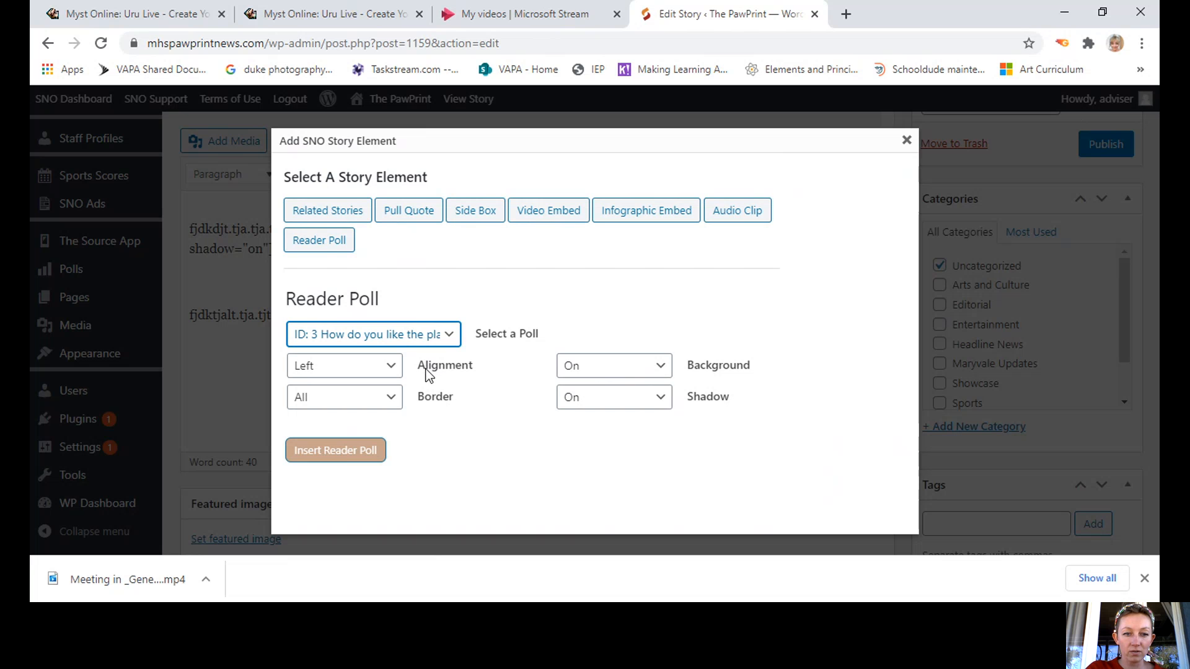
key(Down)
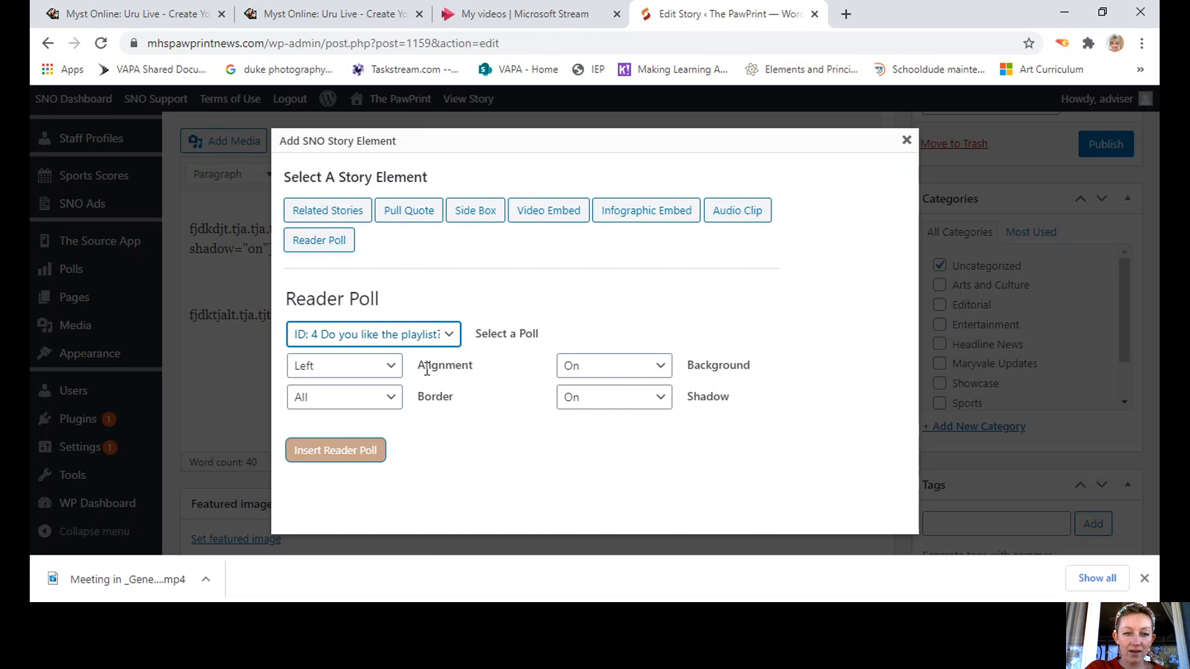
click(350, 460)
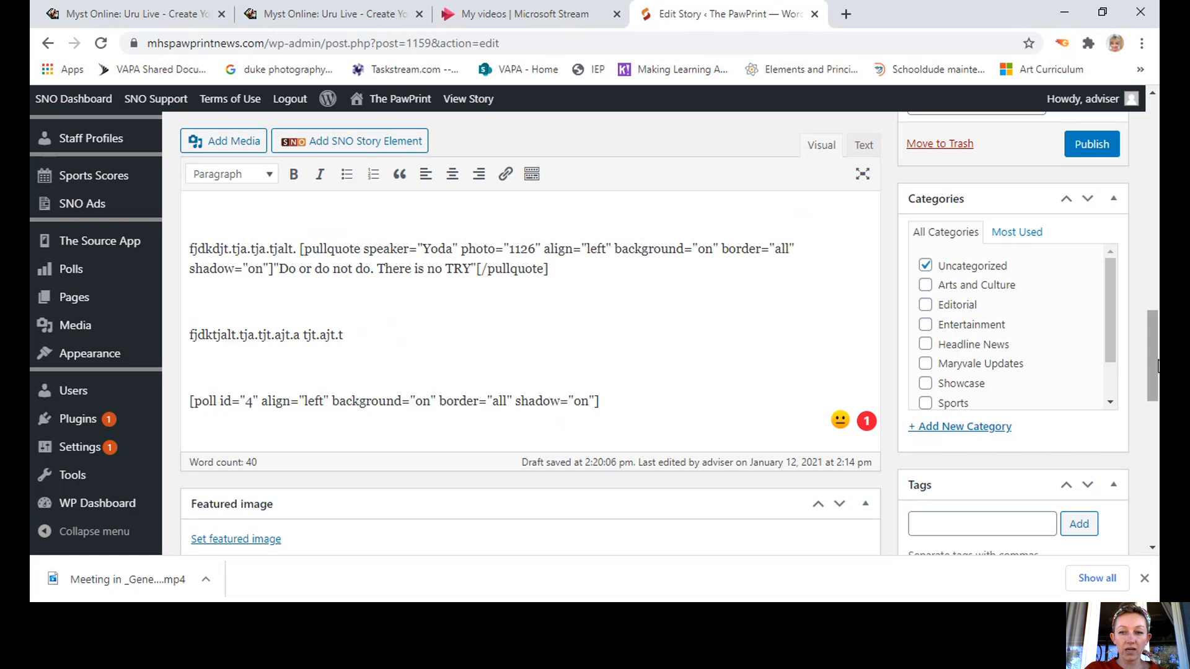
Set the concert crowd photo as the story's featured image.
scroll(1156, 372, down, 3)
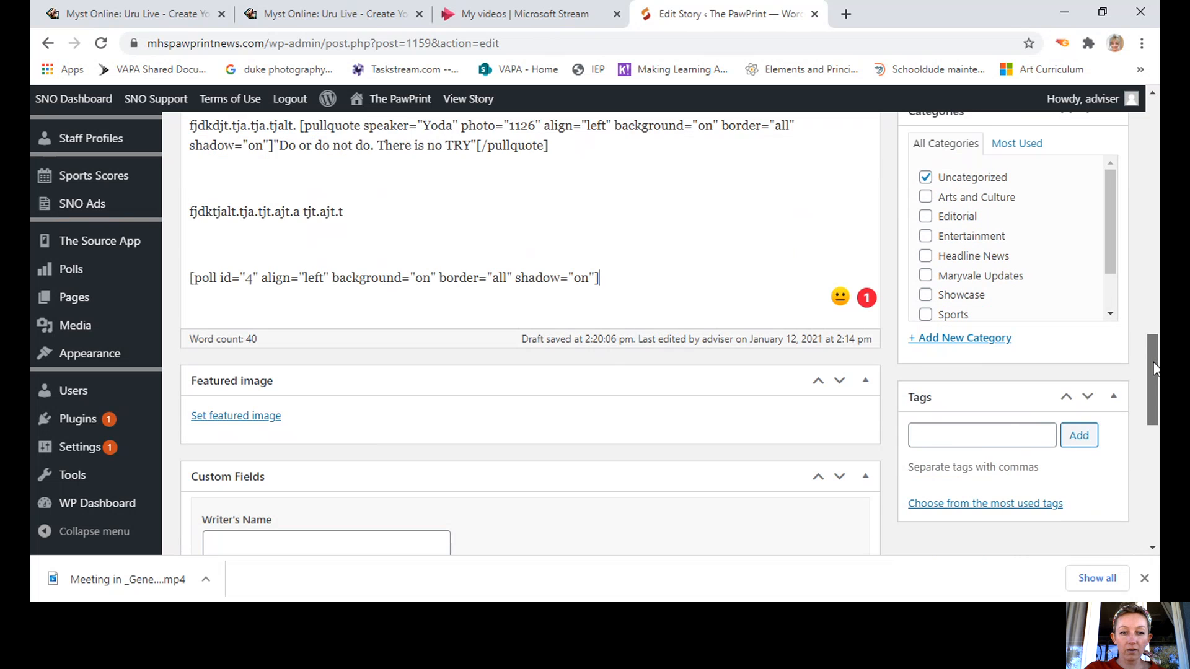
scroll(1153, 383, down, 1)
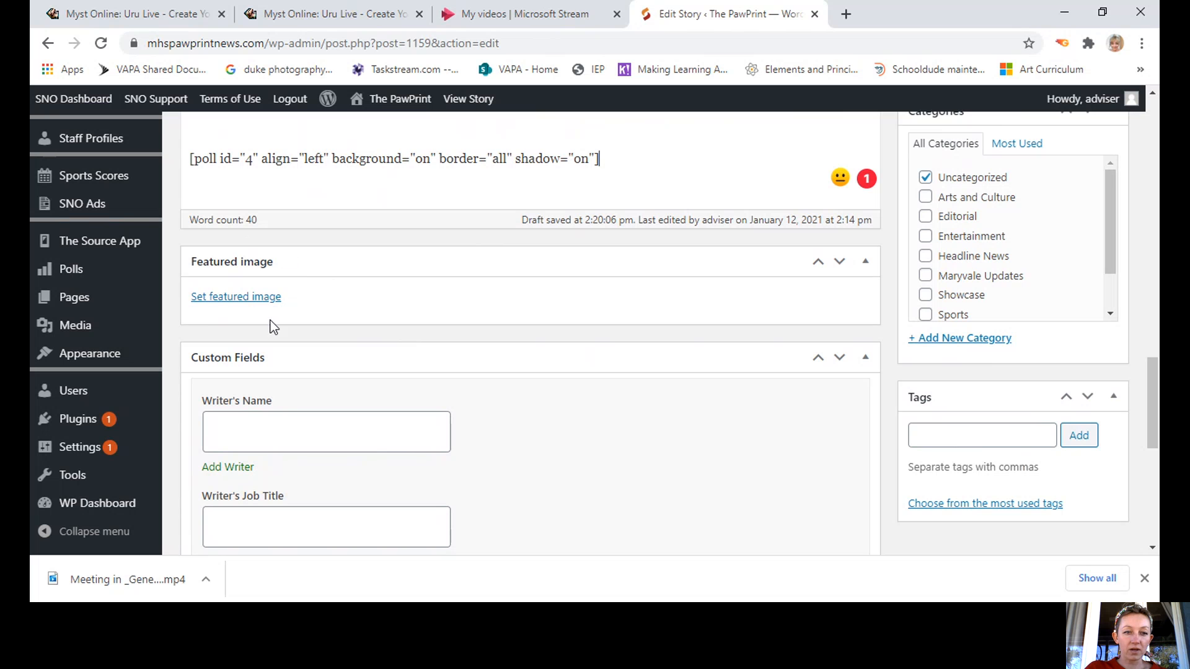
click(249, 298)
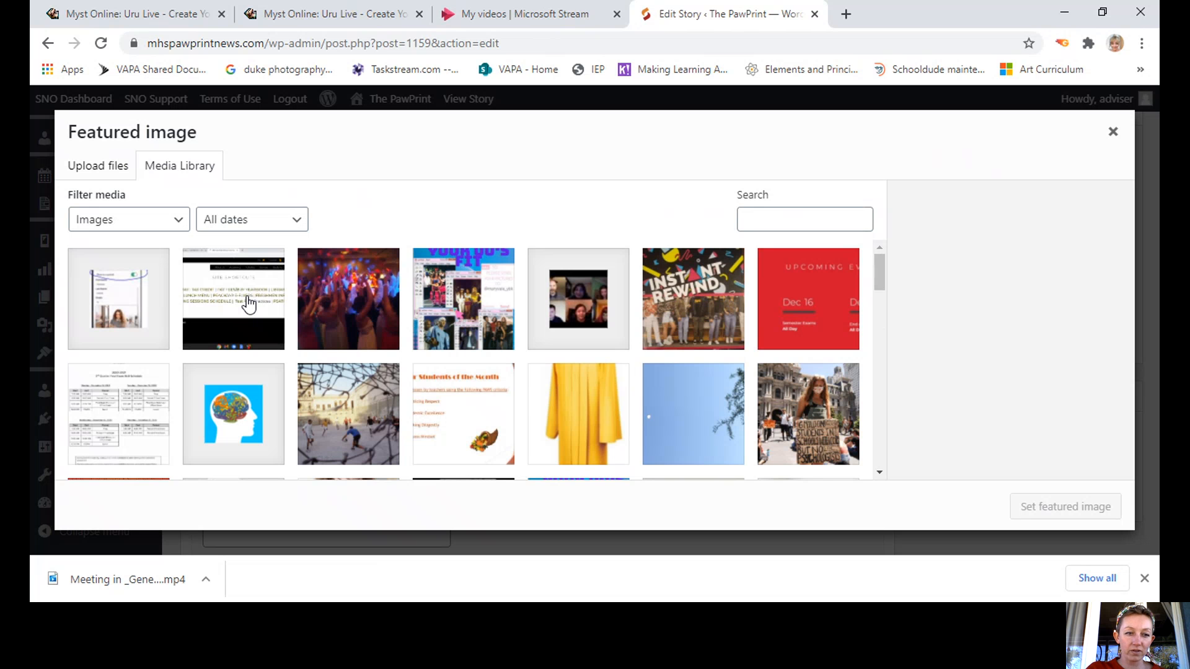
click(368, 322)
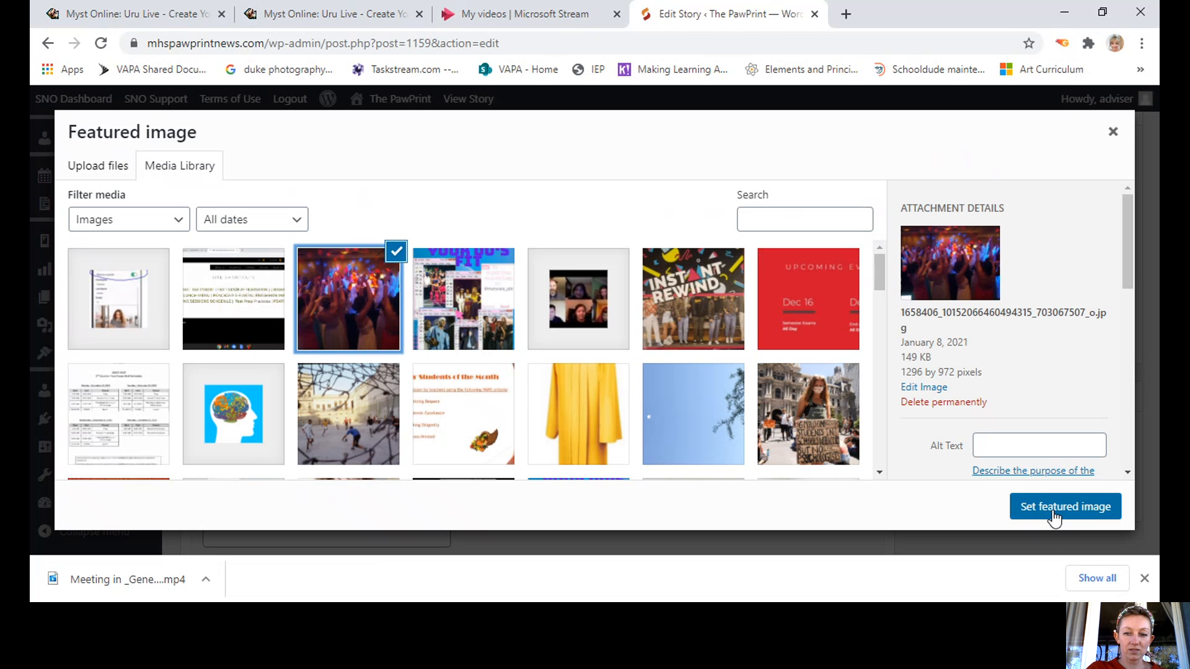
click(1053, 512)
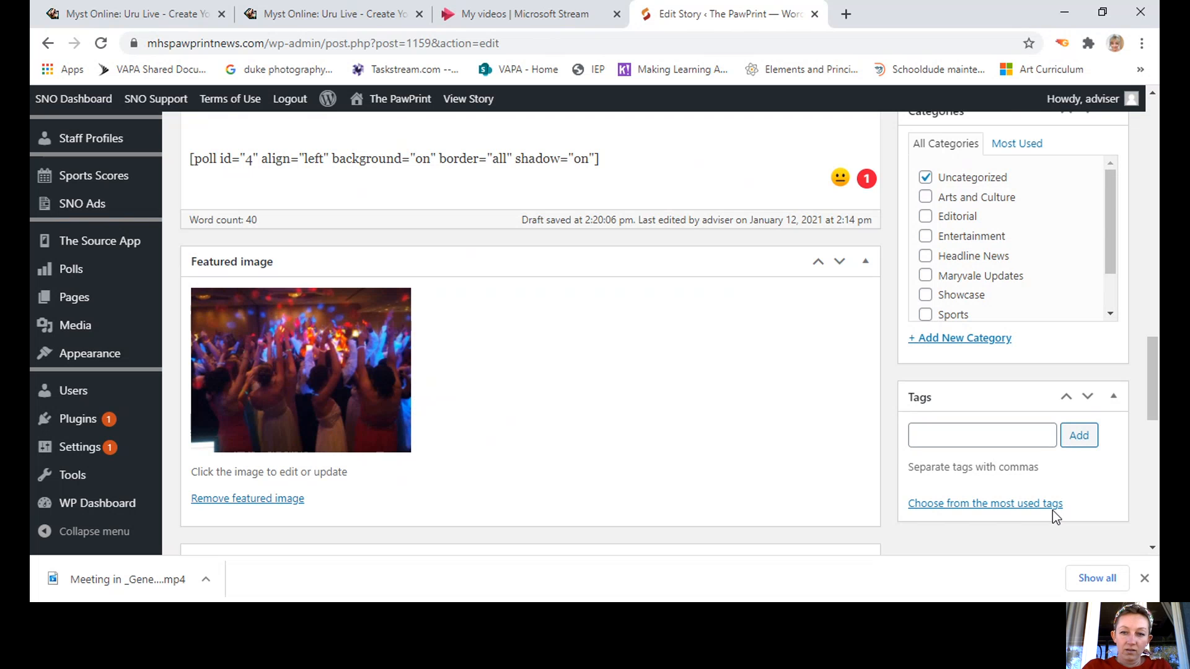
drag(1148, 397, 1147, 536)
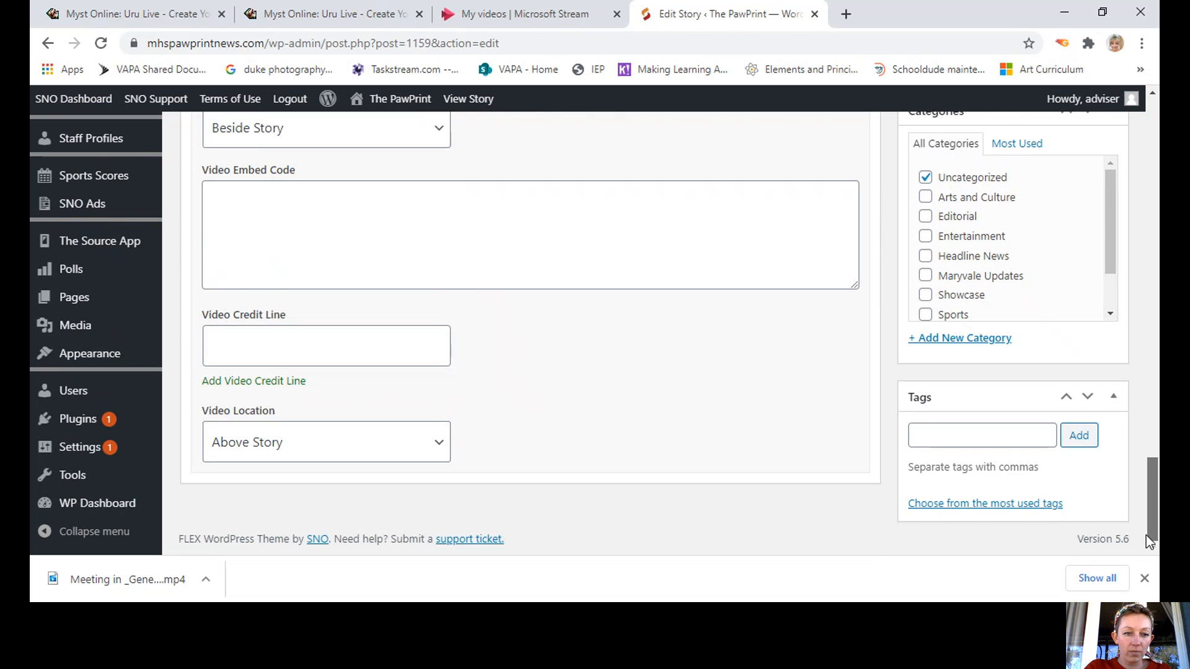
Enter the writer's full name in the Writer's Name byline field.
scroll(884, 403, up, 5)
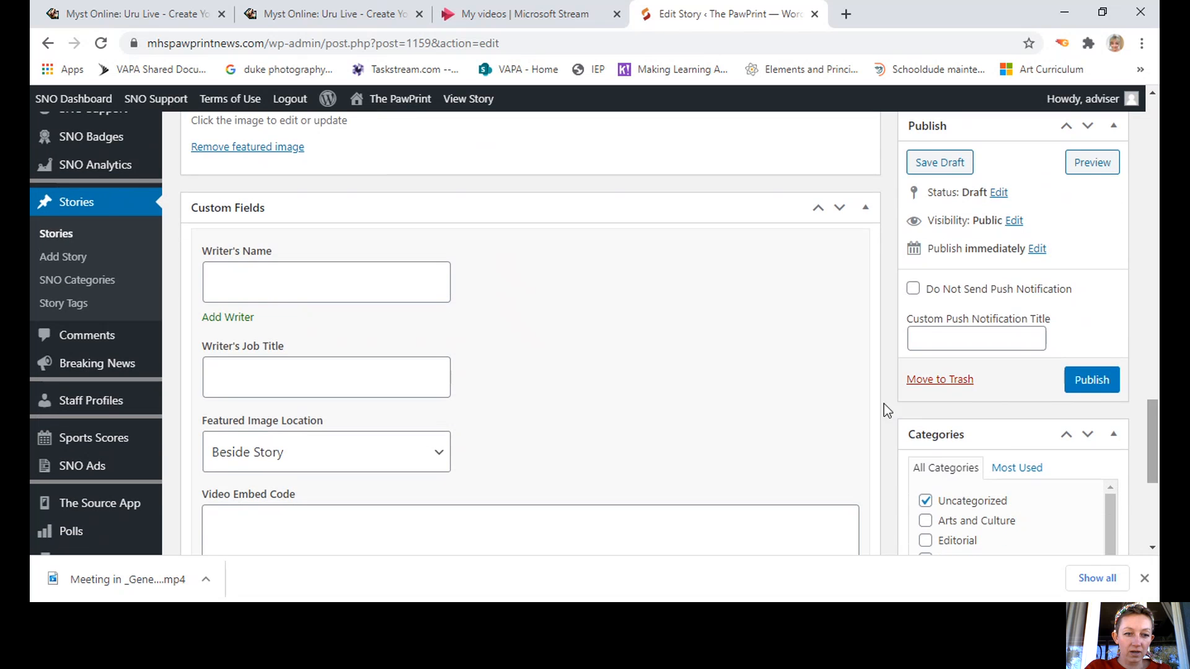
click(426, 468)
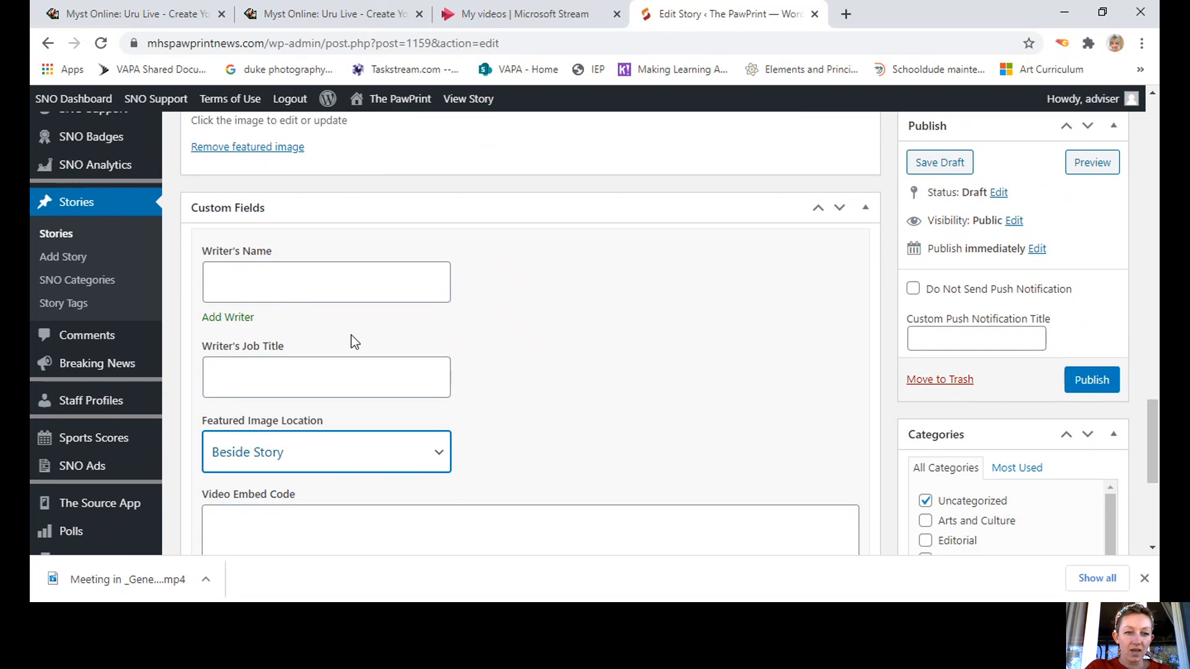
click(303, 267)
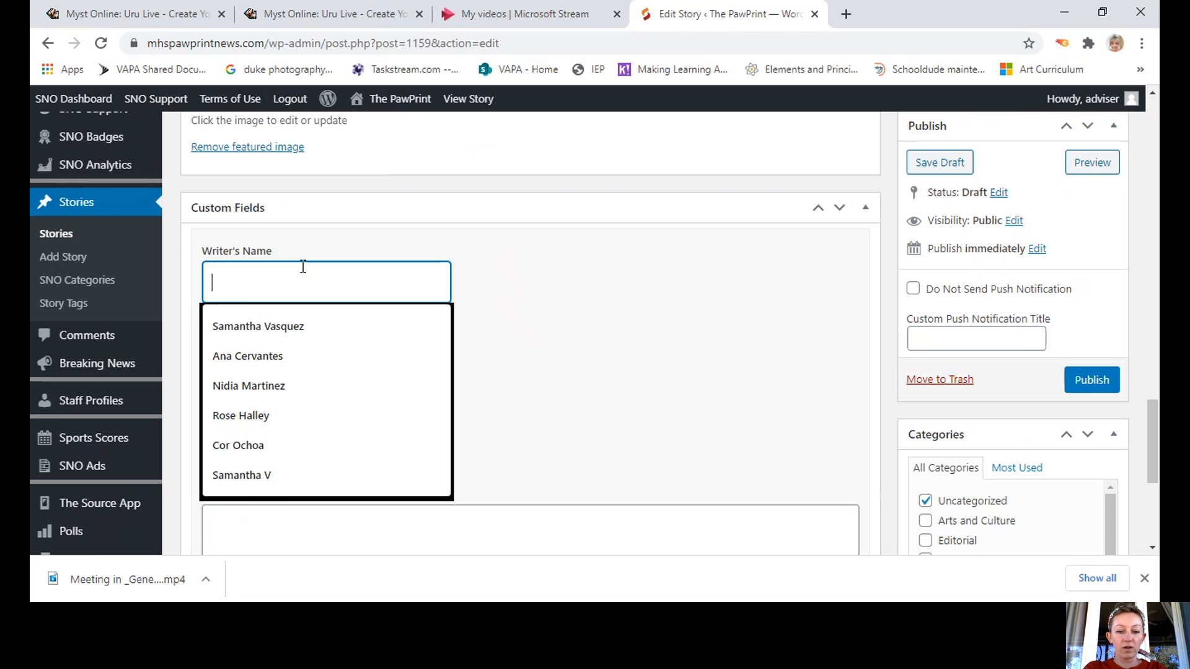
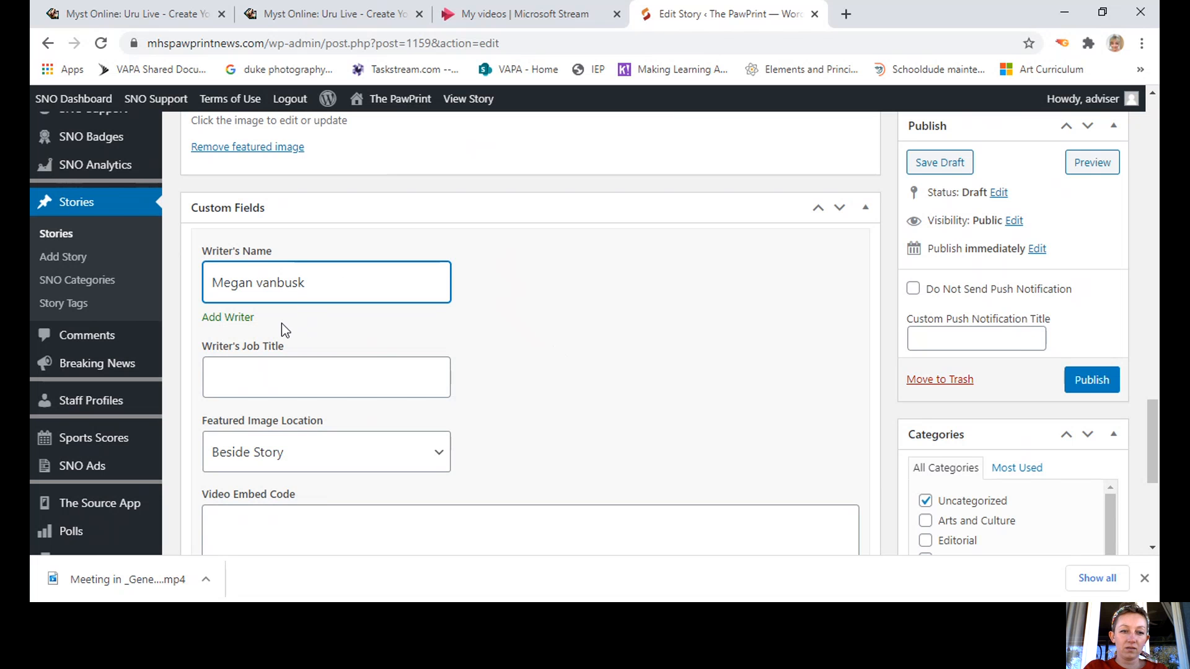
click(192, 464)
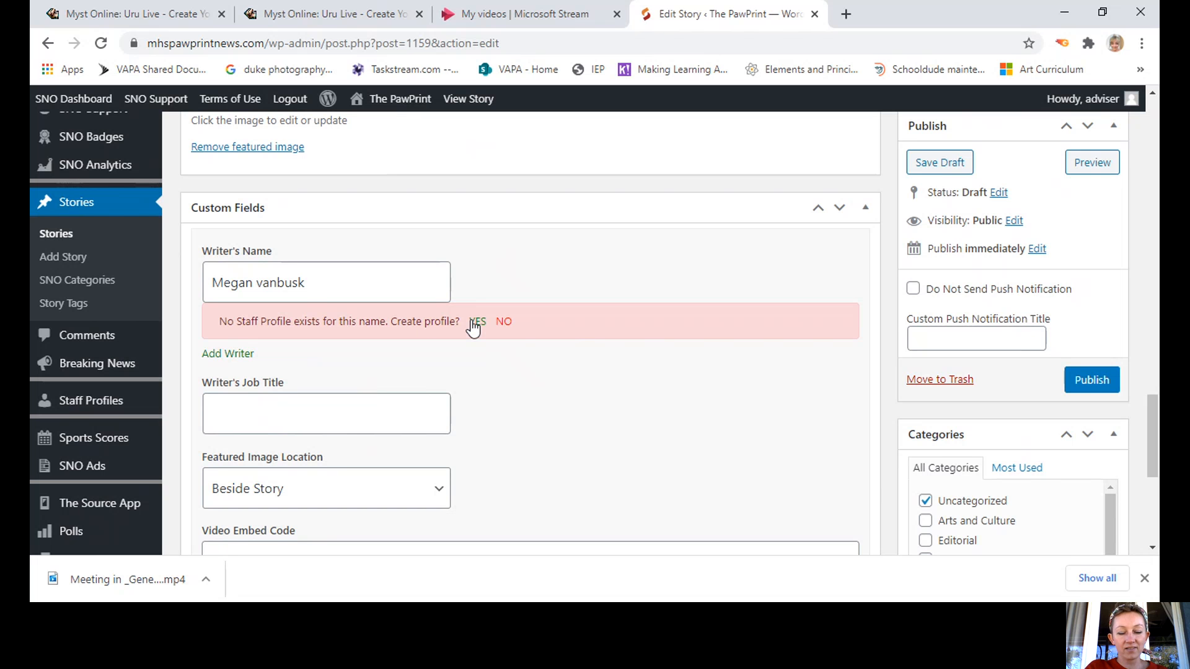
Set the writer's job title to Staff Writer and preview the story.
click(257, 411)
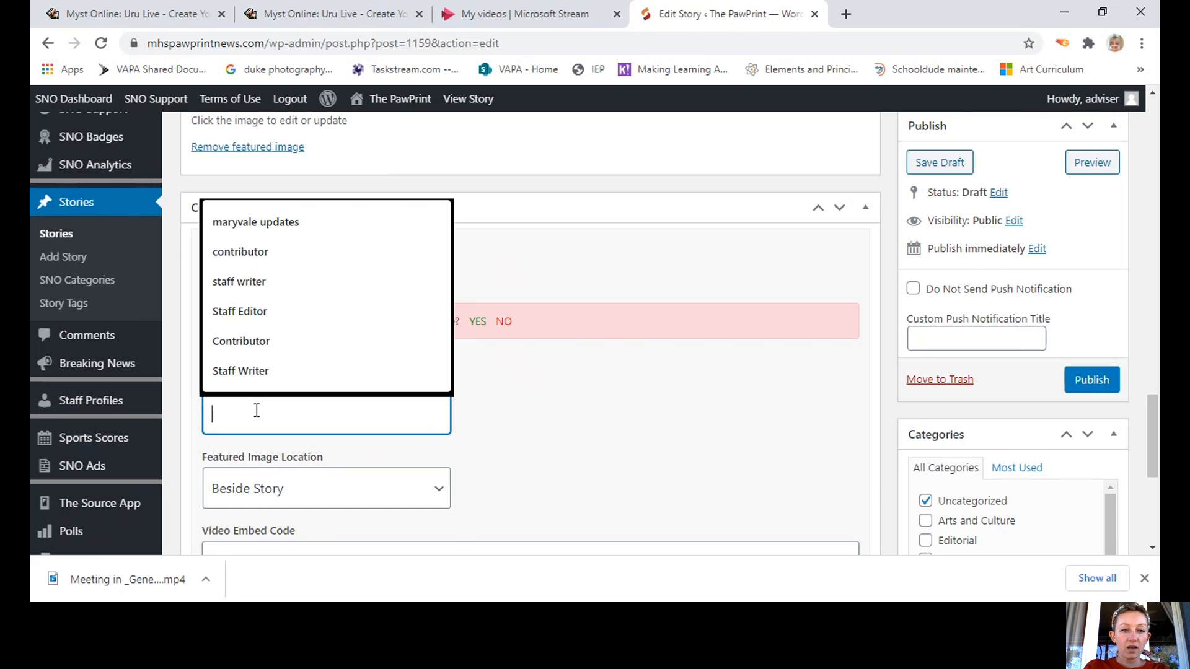
text(Staff )
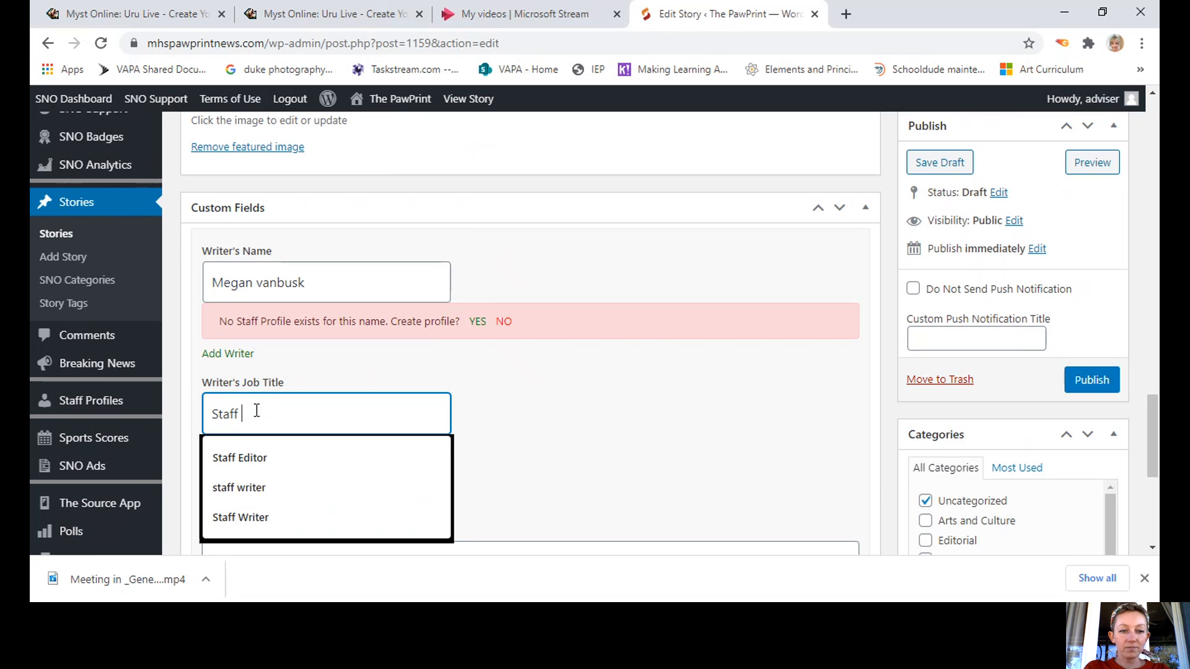
text(Writer)
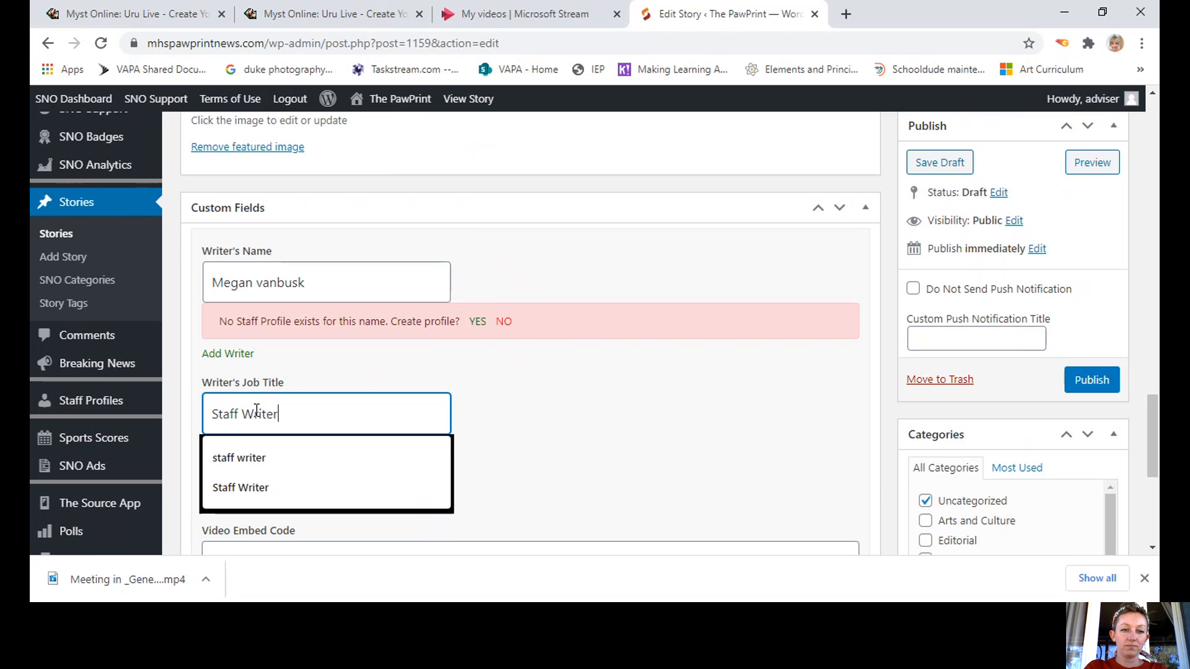
click(261, 488)
click(579, 417)
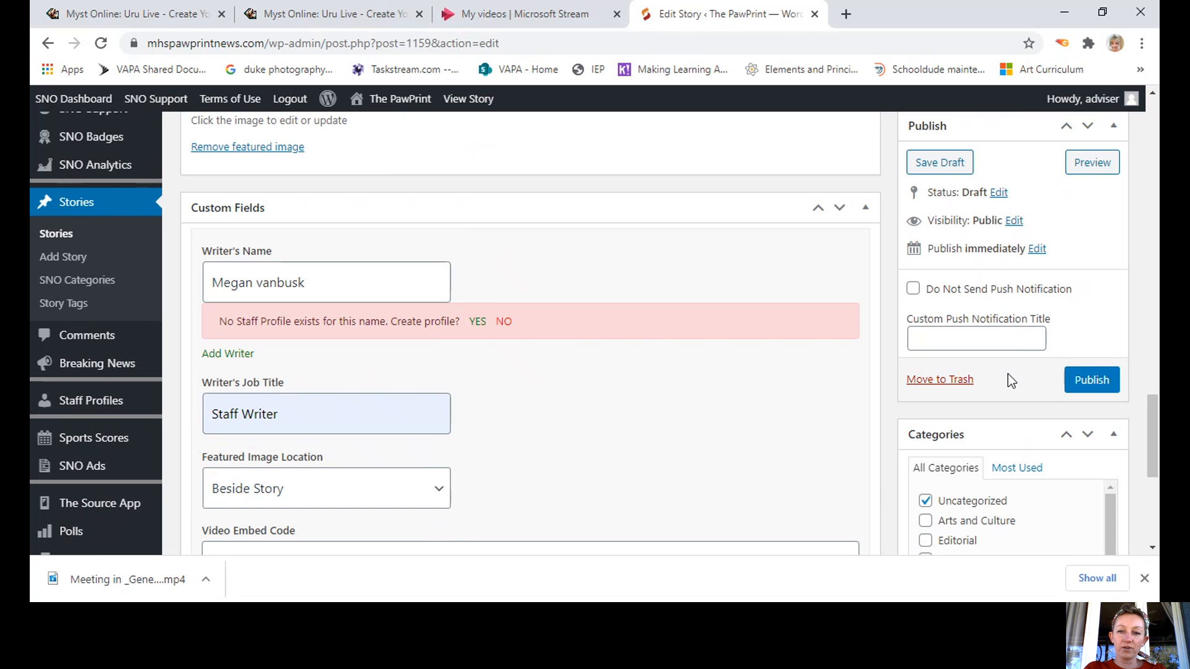
click(1093, 164)
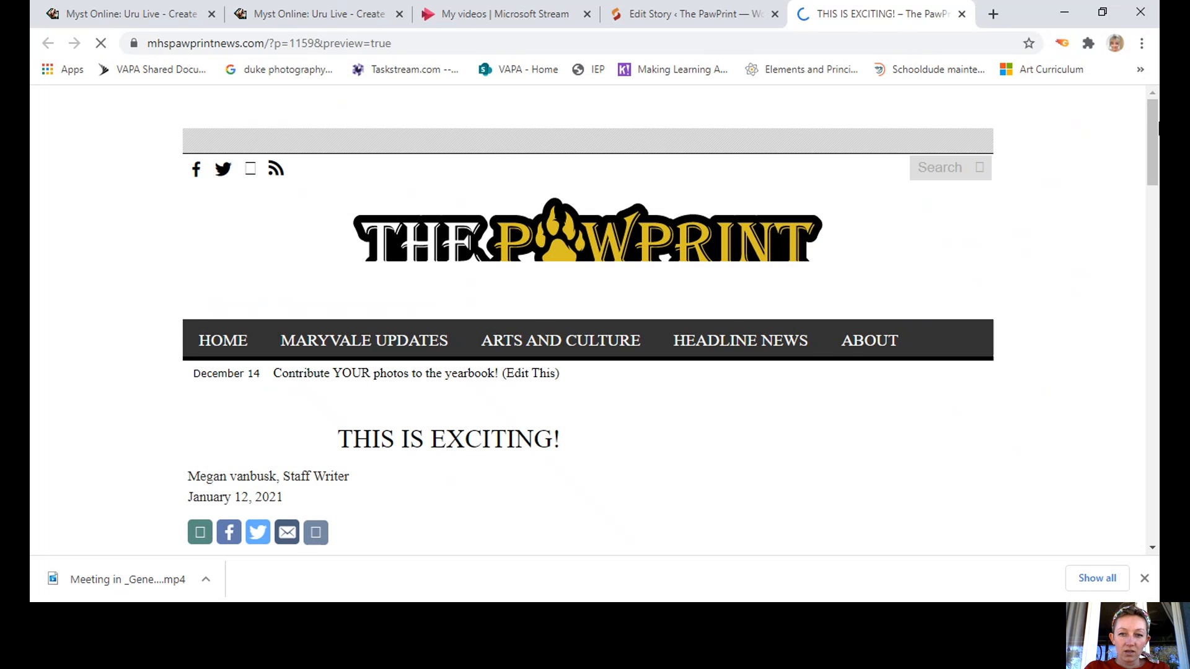
Scroll the preview to check the byline, featured image and gallery.
drag(1158, 127, 1157, 162)
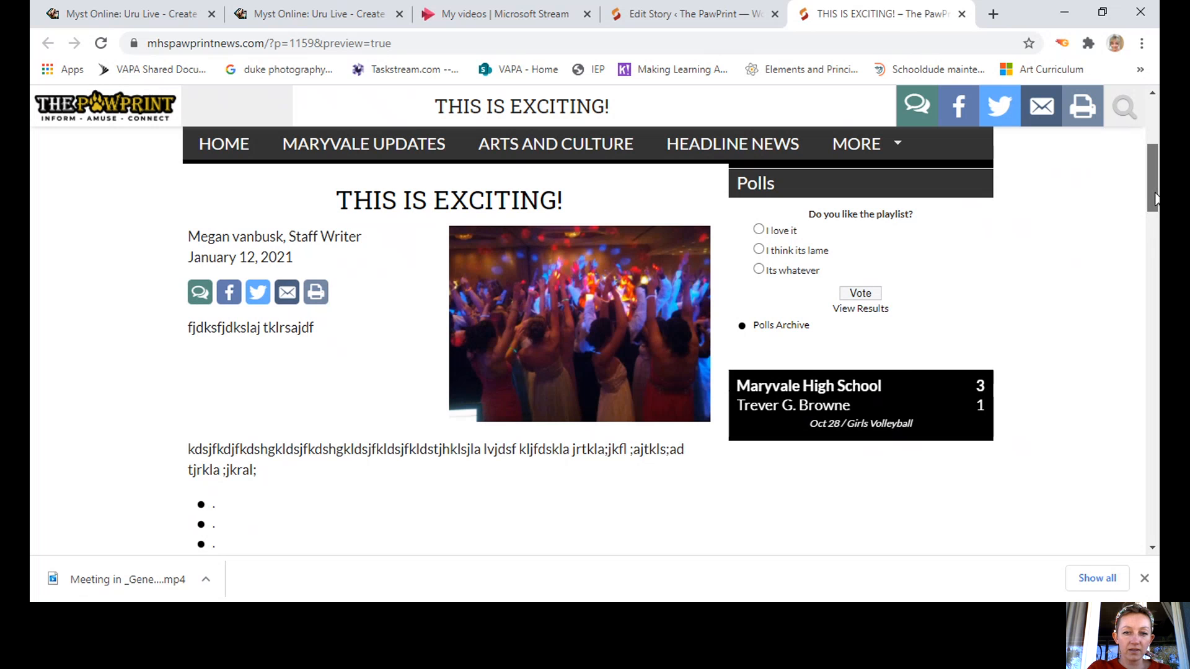
scroll(1153, 217, down, 2)
drag(1156, 217, 1156, 303)
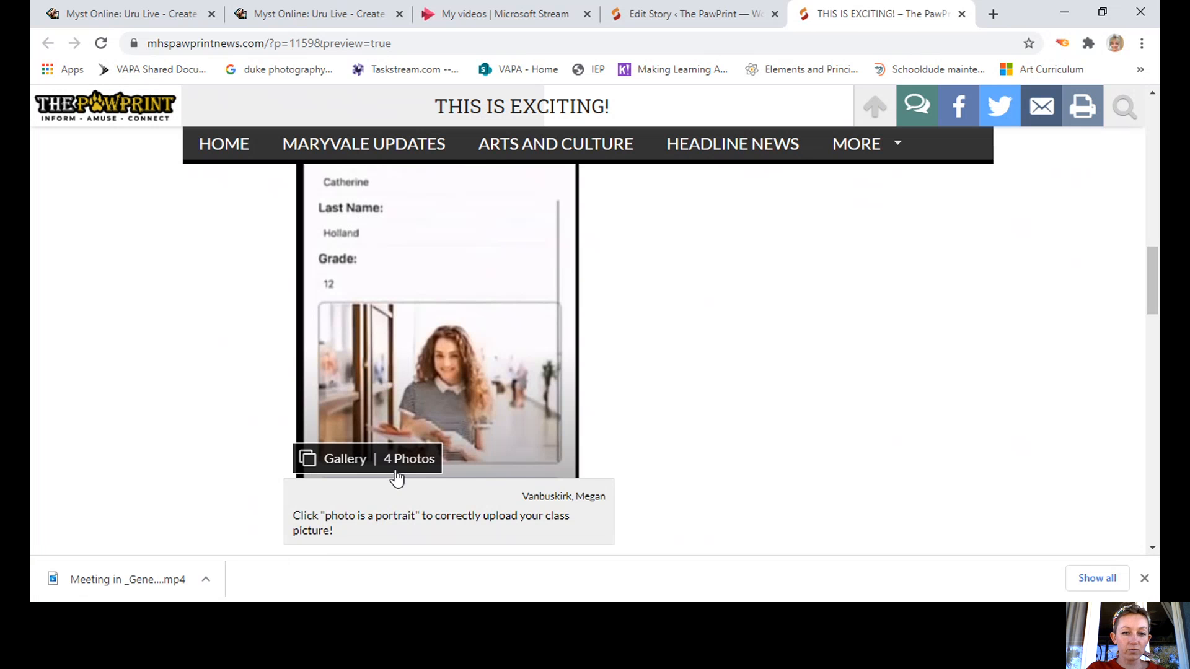
drag(1158, 285, 1157, 318)
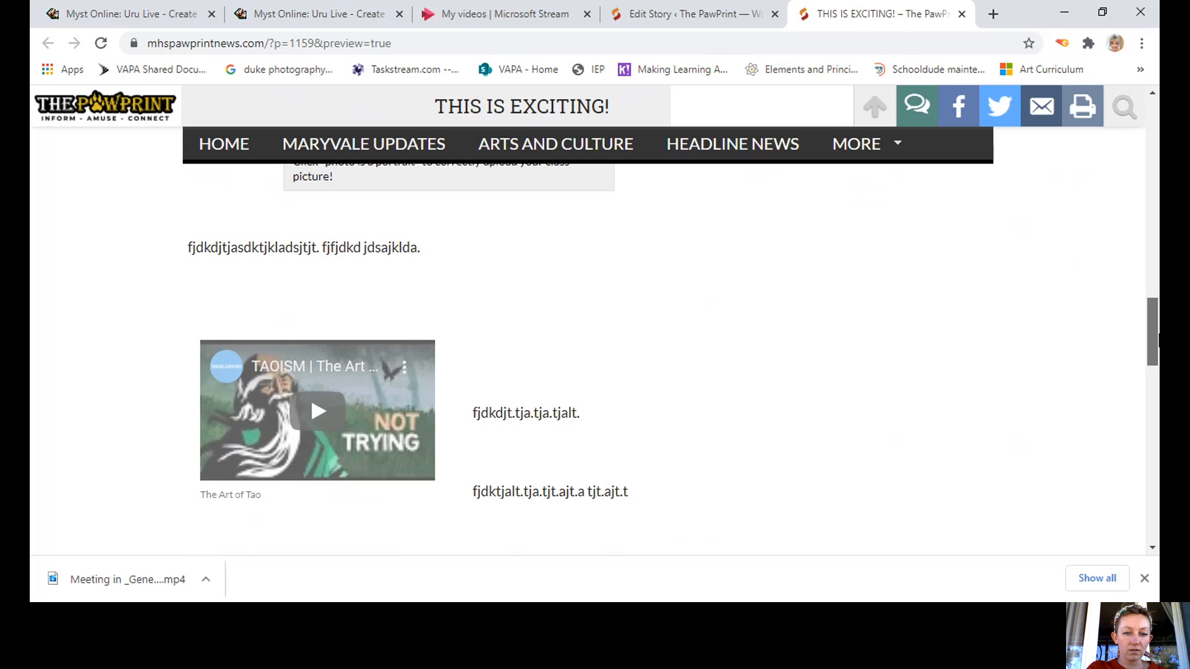
scroll(283, 291, down, 2)
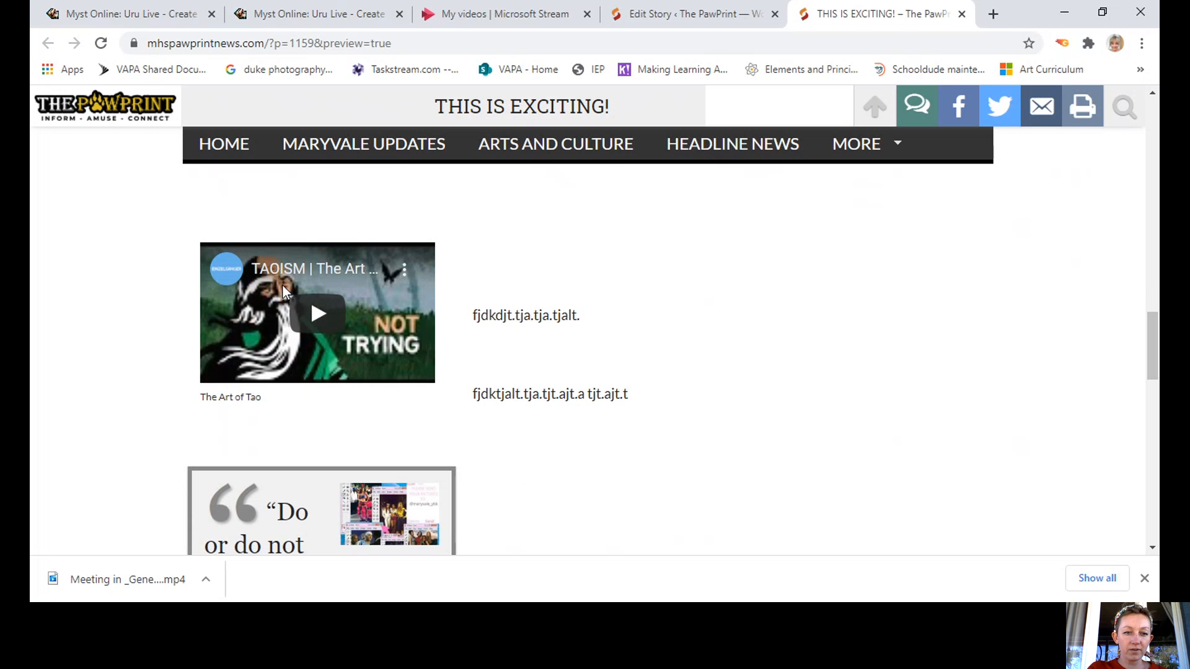
Play and pause the YouTube video, check the Yoda quote, and return to the editor.
click(318, 315)
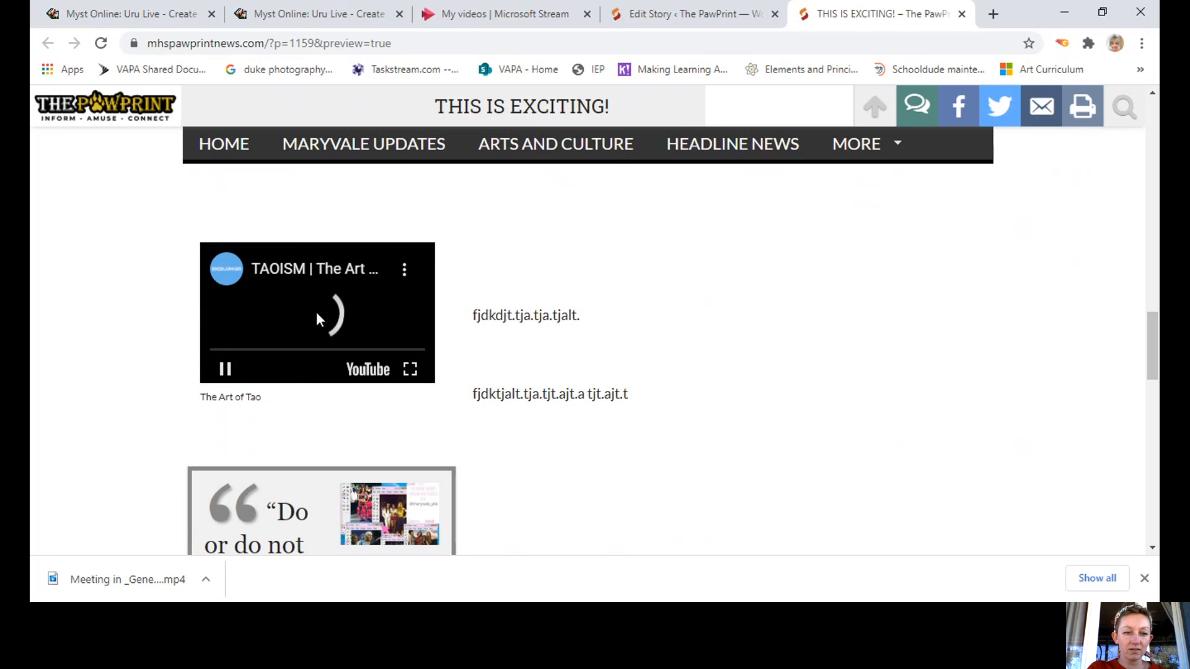
click(223, 374)
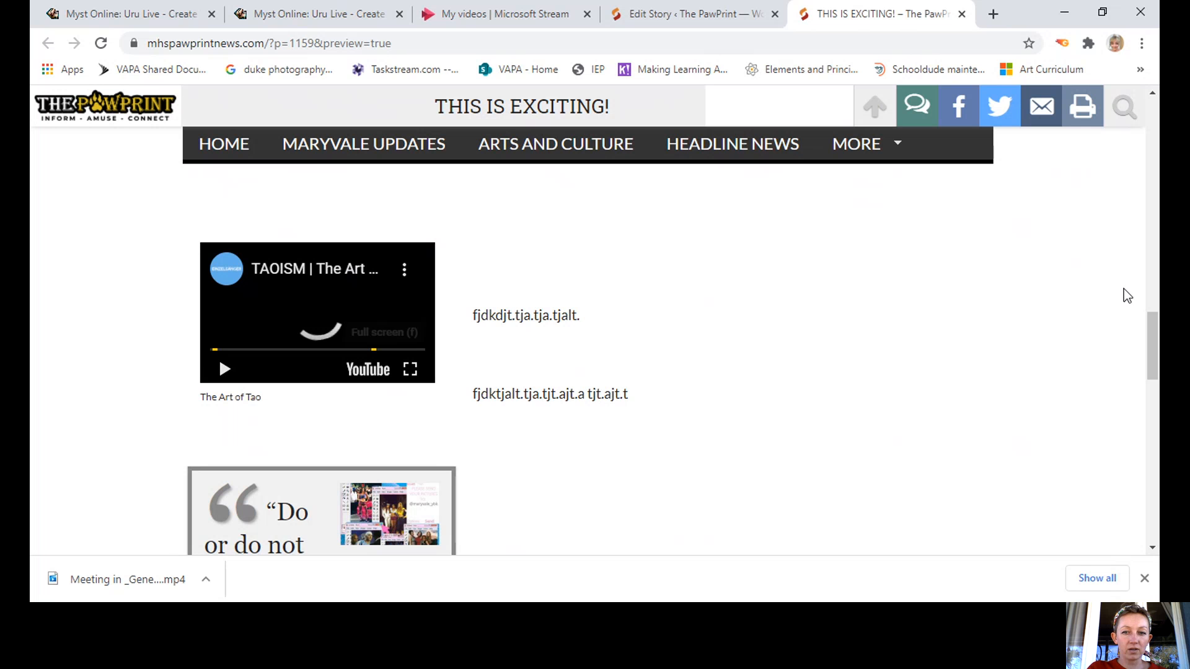
scroll(1157, 322, down, 3)
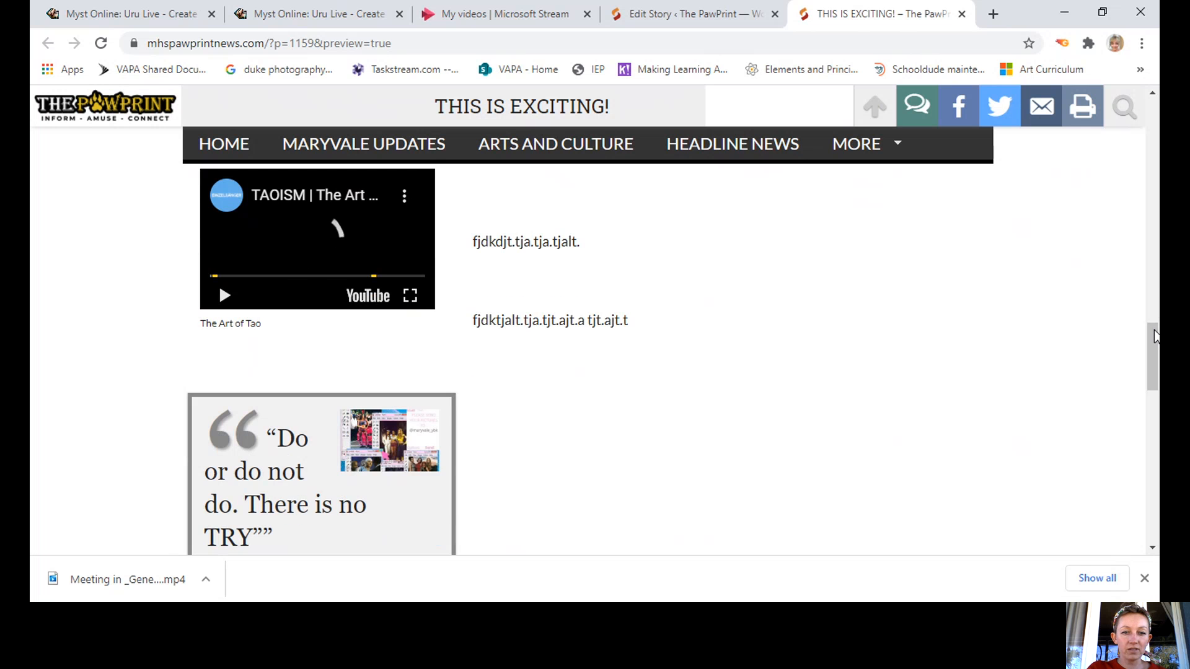
scroll(1154, 351, down, 1)
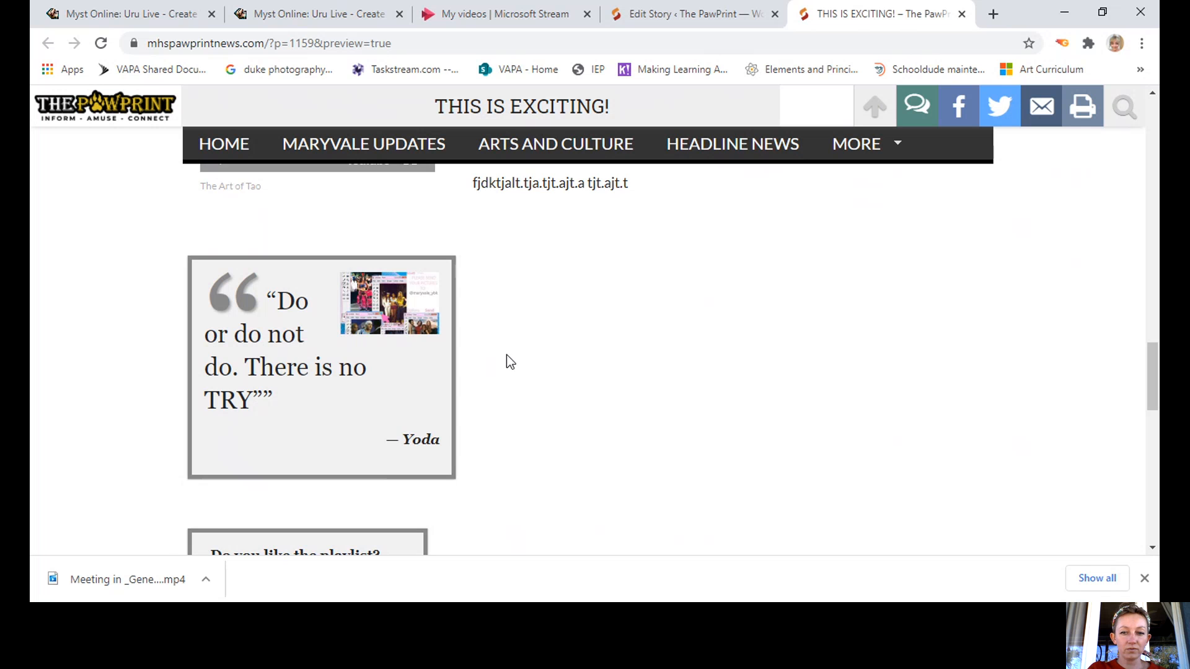
drag(1157, 366, 1158, 9)
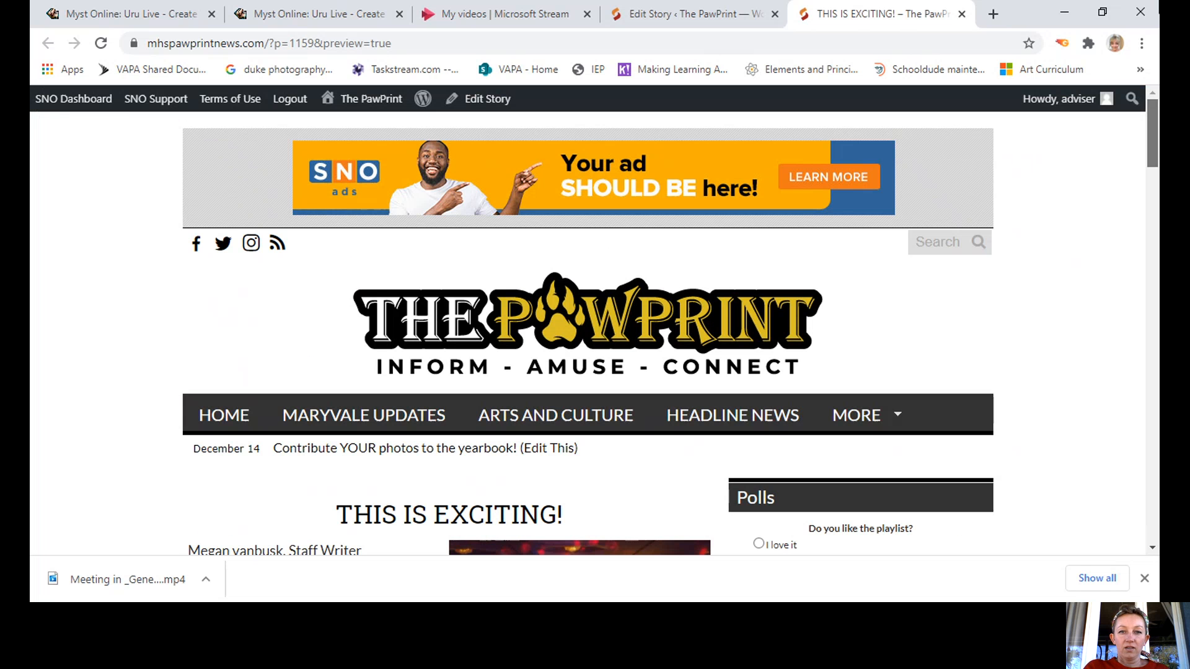
click(715, 15)
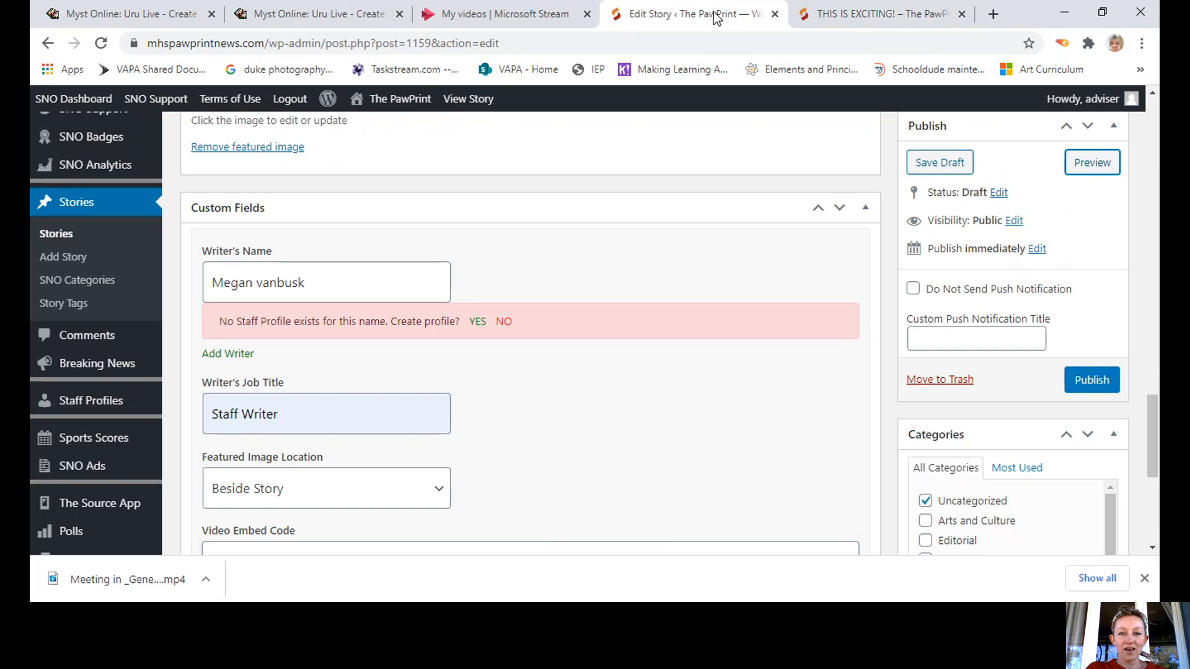
Write the Secondary Headline deck and change Headline Size from Small to Medium.
drag(1154, 443, 1158, 131)
click(962, 332)
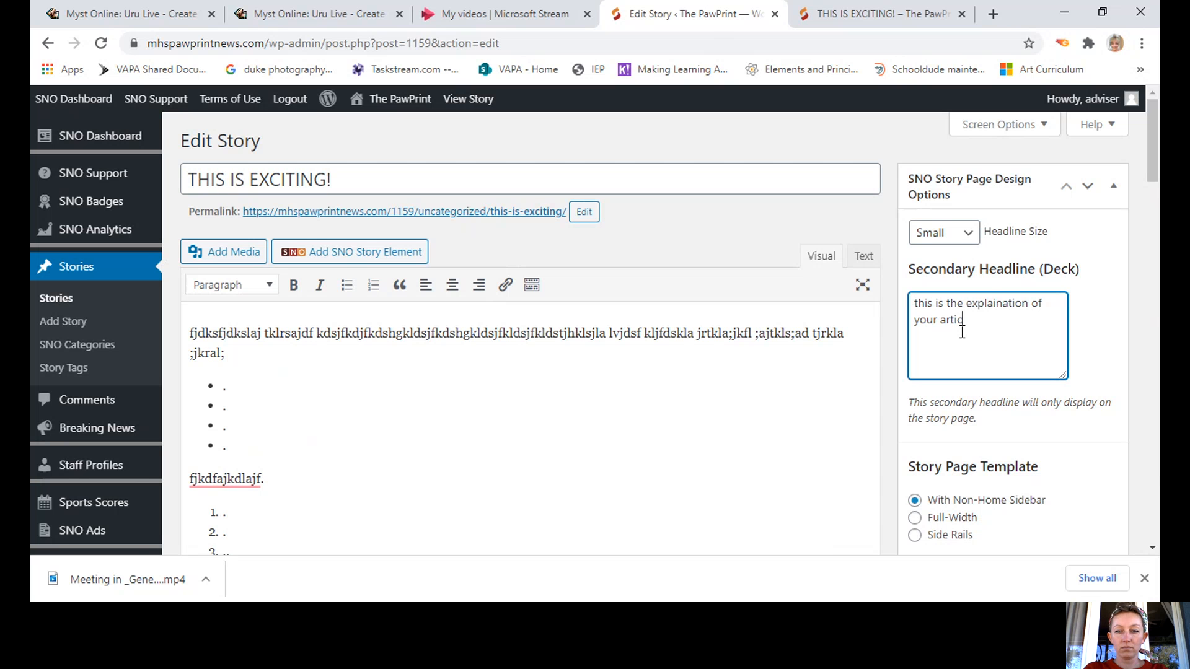
click(969, 236)
click(948, 281)
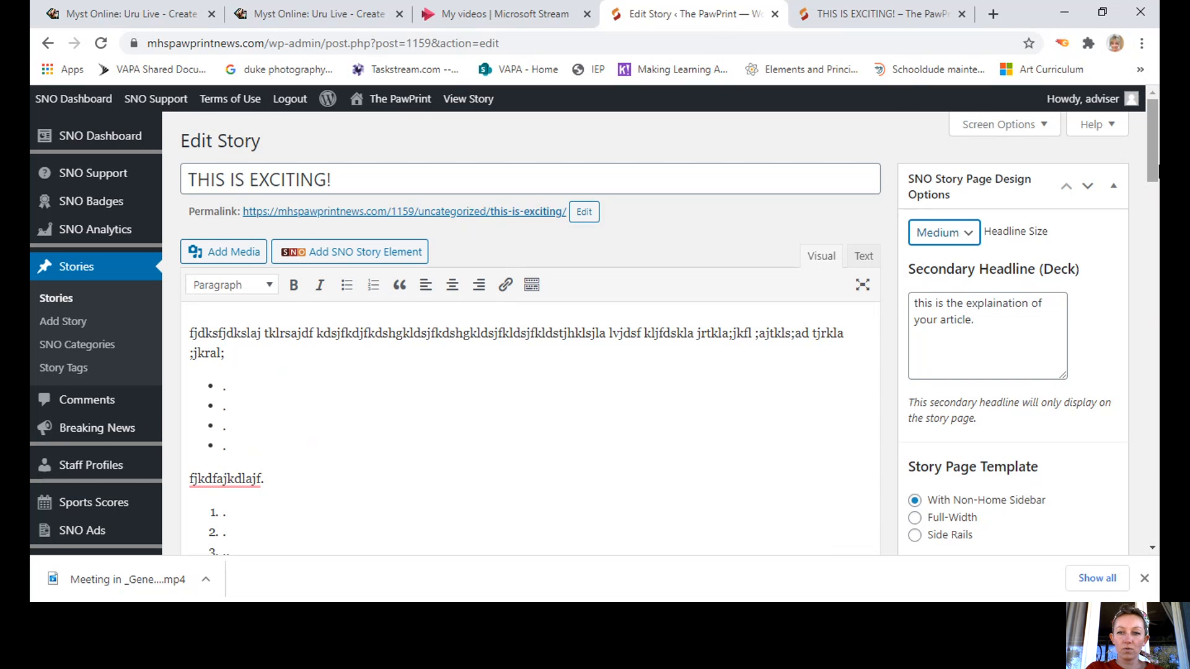
drag(1156, 161, 1148, 349)
mouse_move(1115, 254)
mouse_down()
mouse_move(1115, 296)
mouse_move(1115, 251)
mouse_up()
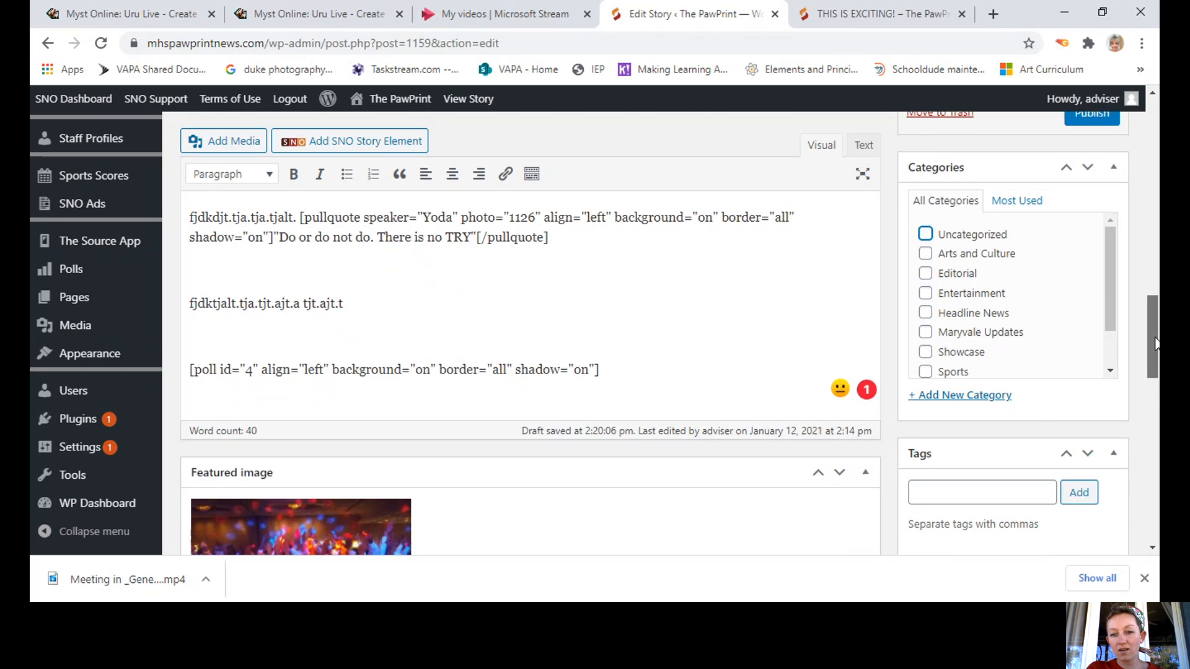
scroll(1154, 332, down, 1)
scroll(1109, 217, up, 5)
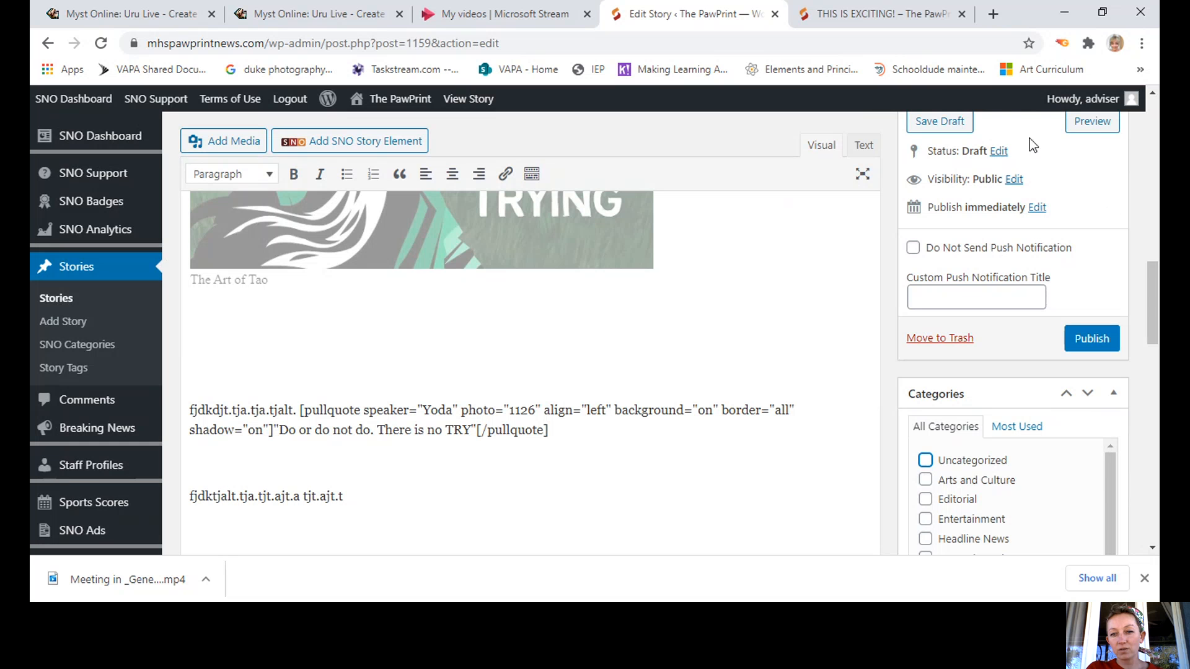